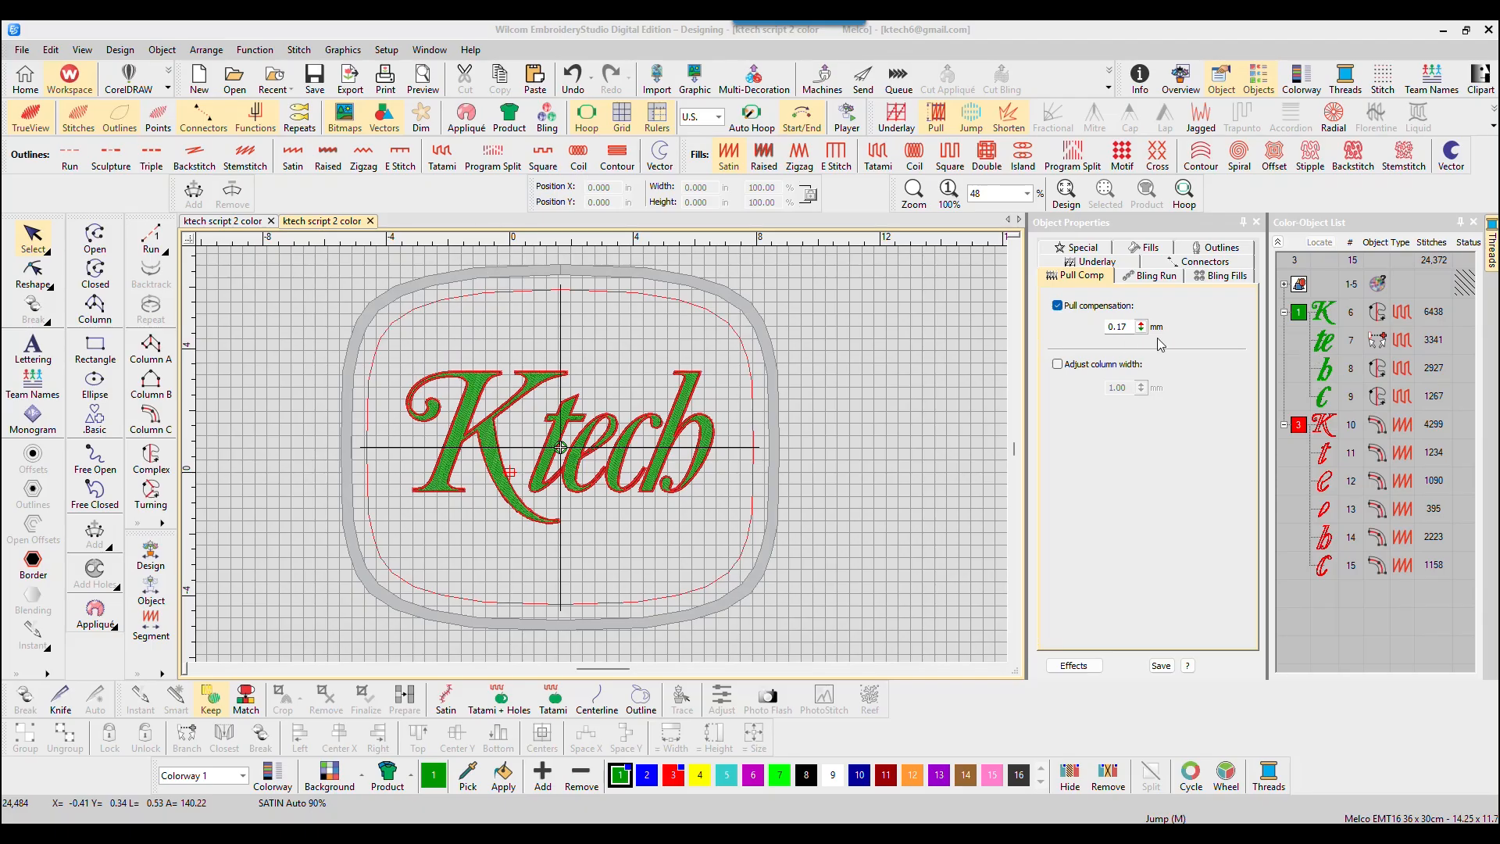
# Hide all the red outline objects of the Ktech lettering, leaving the green fills displayed.
pyautogui.scroll(1, 602, 455)
pyautogui.scroll(1, 618, 473)
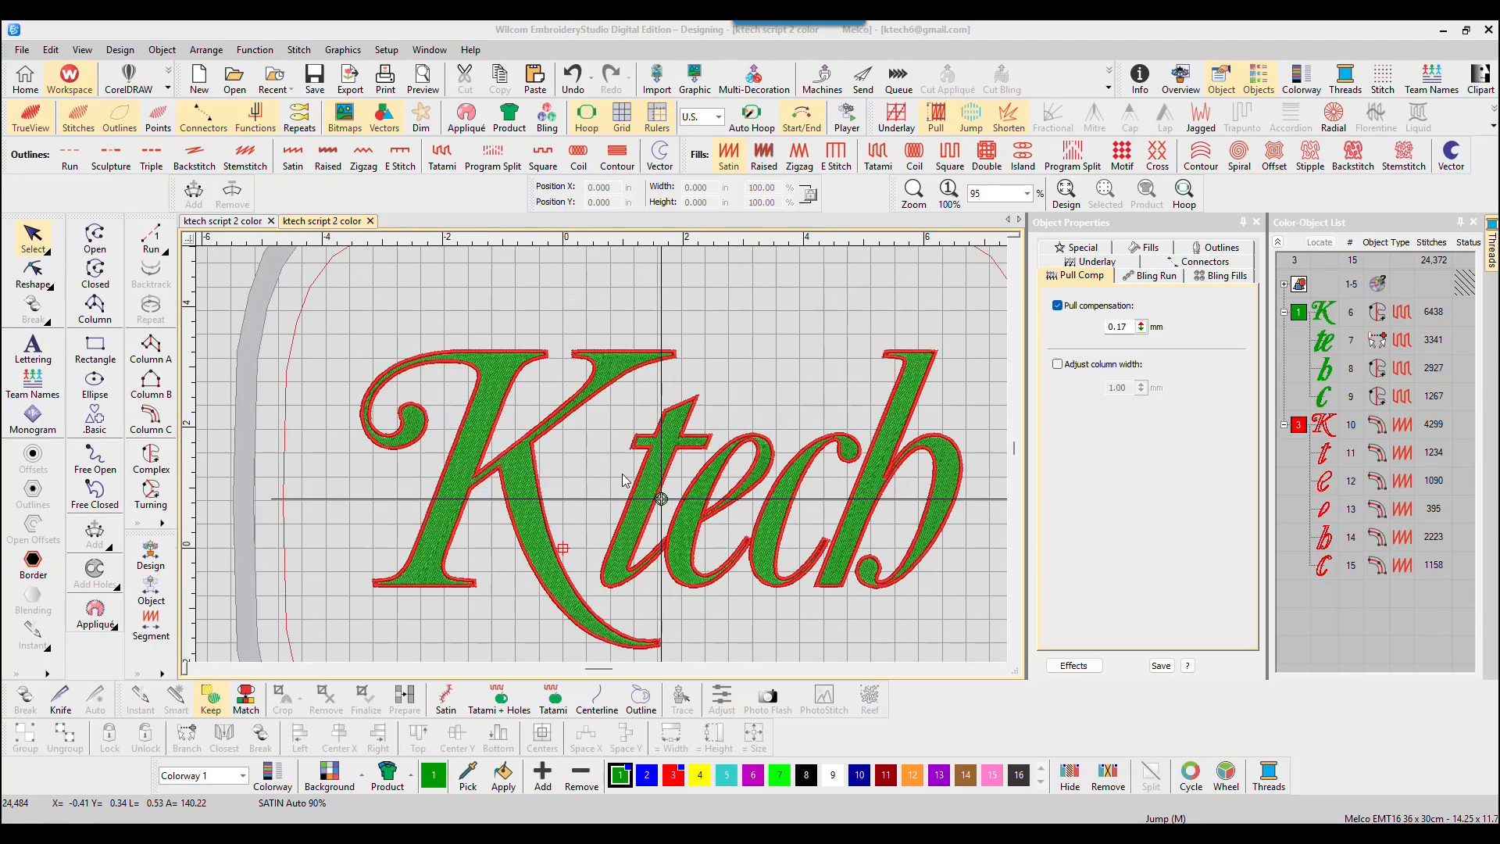
pyautogui.rightClick(1303, 430)
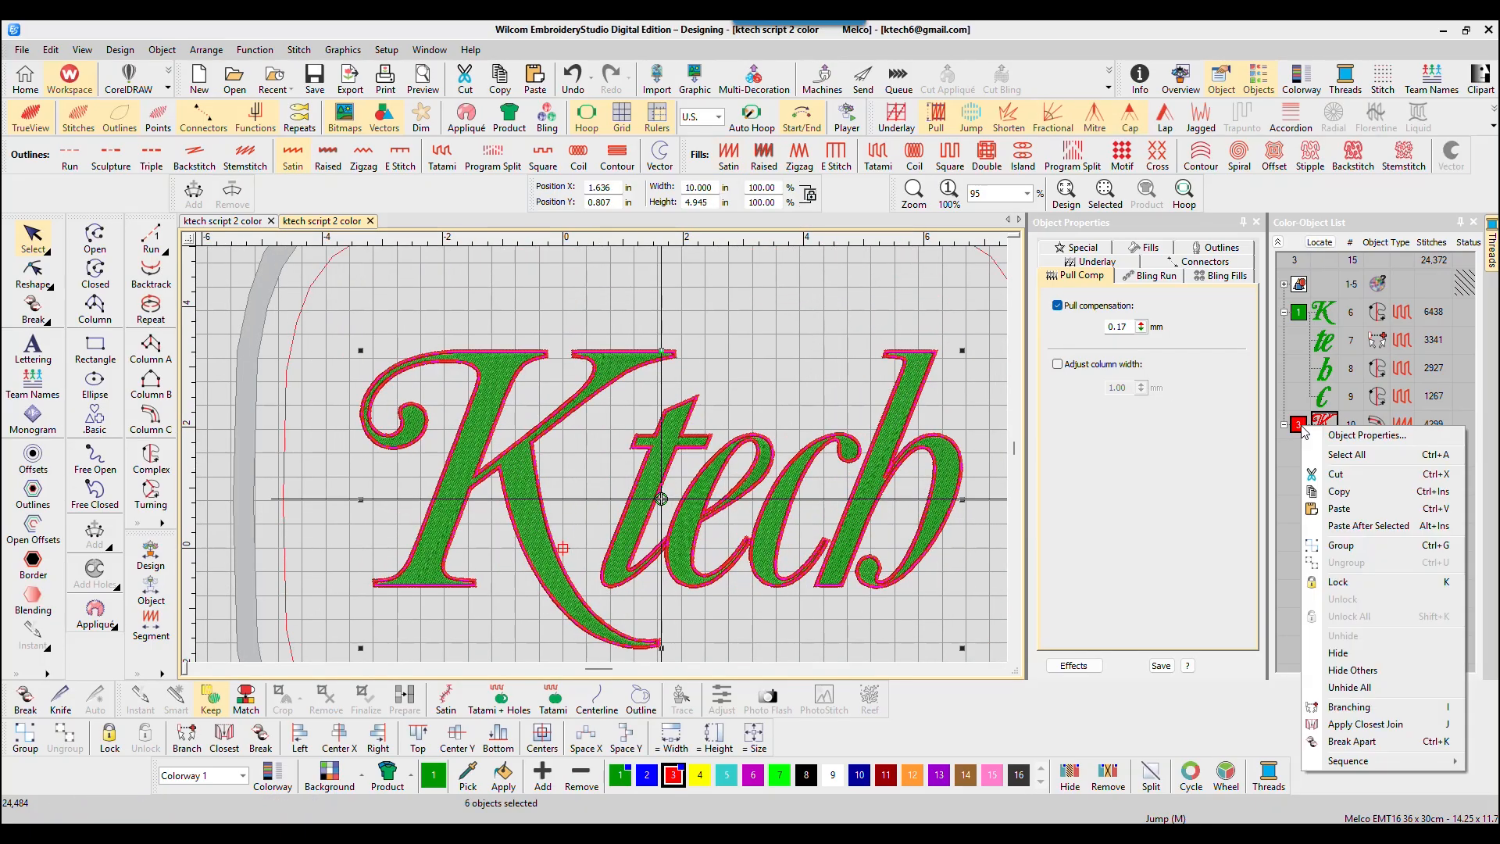
pyautogui.click(1193, 432)
pyautogui.click(1301, 430)
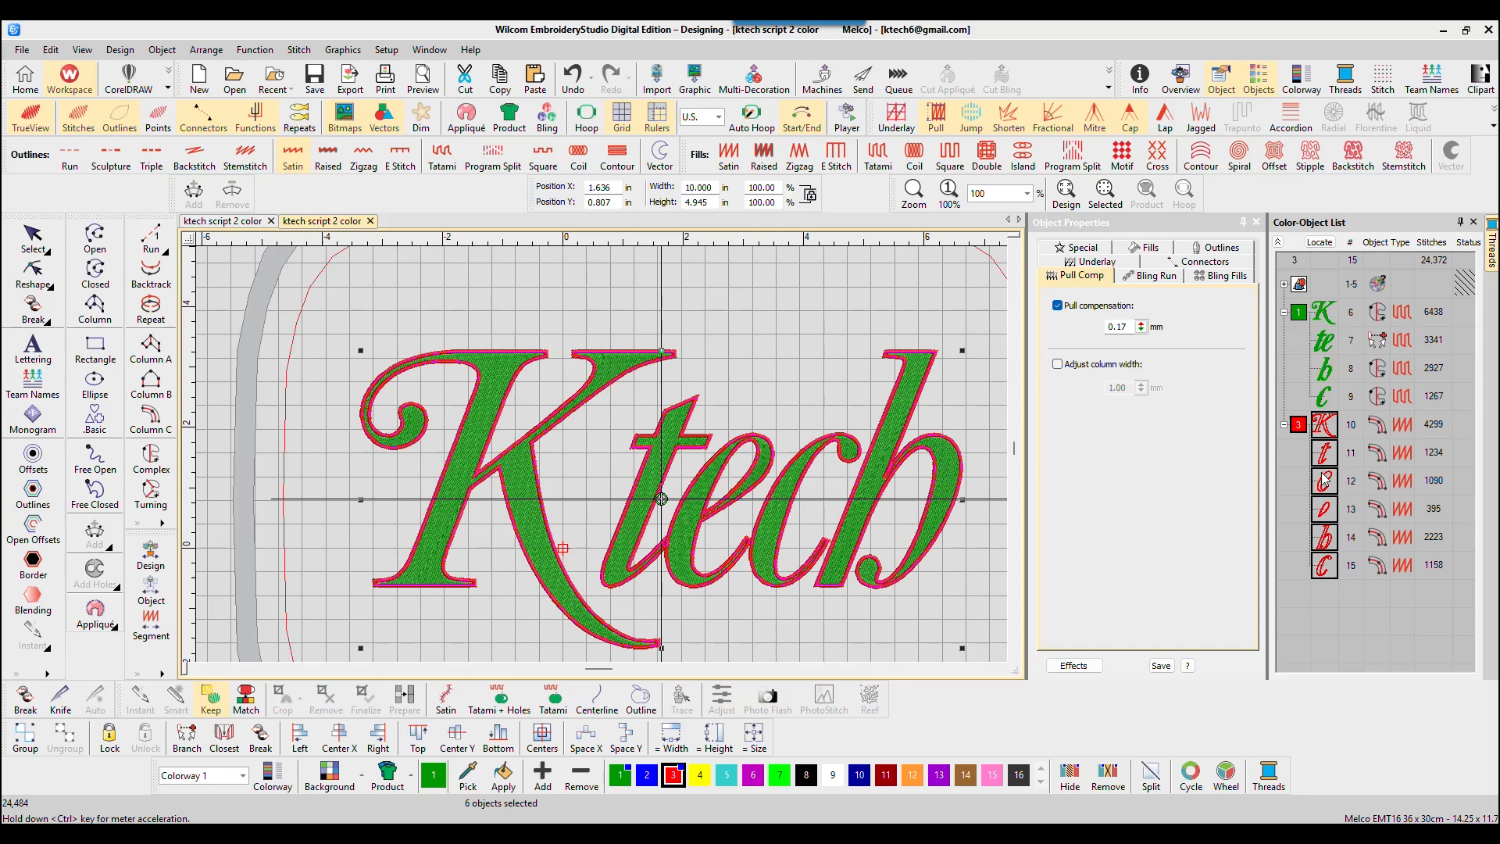
pyautogui.rightClick(1300, 424)
pyautogui.click(1351, 651)
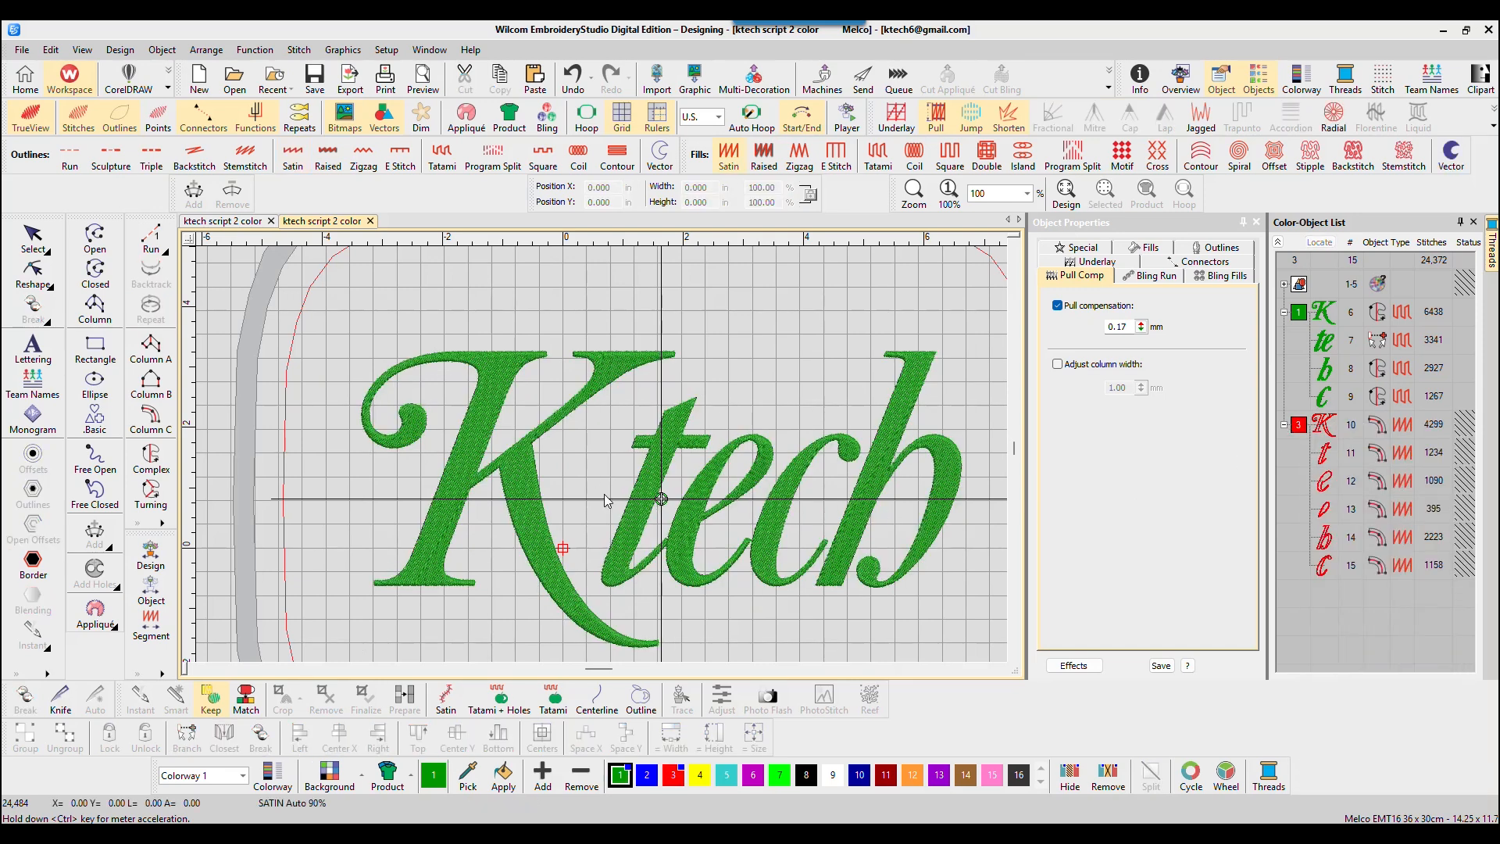
pyautogui.scroll(-1, 603, 461)
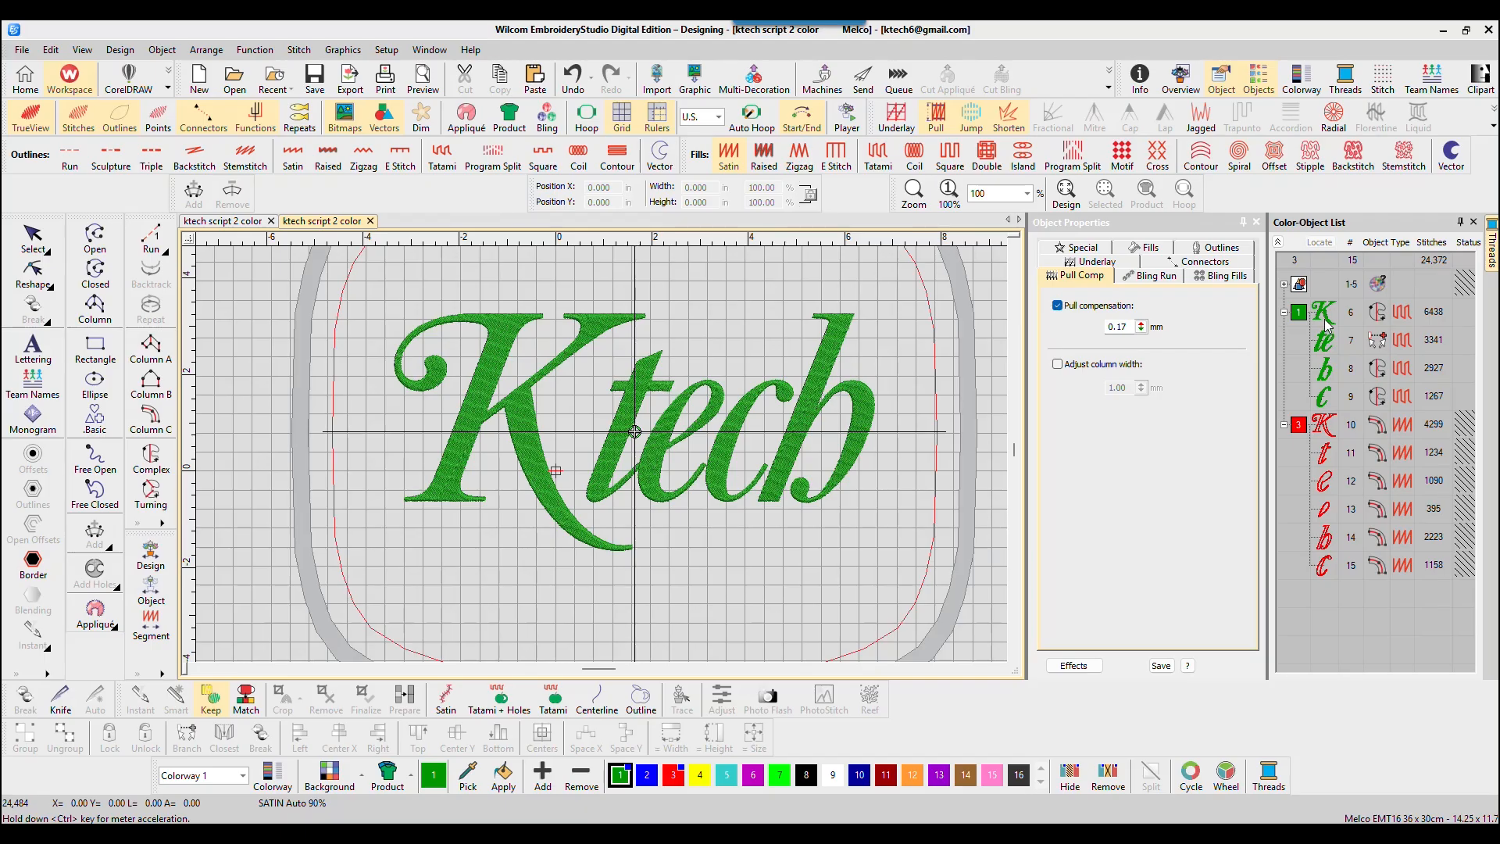
# Reshape the green K fill by moving its stitch entry point from the curl to the foot of the stem.
pyautogui.click(29, 240)
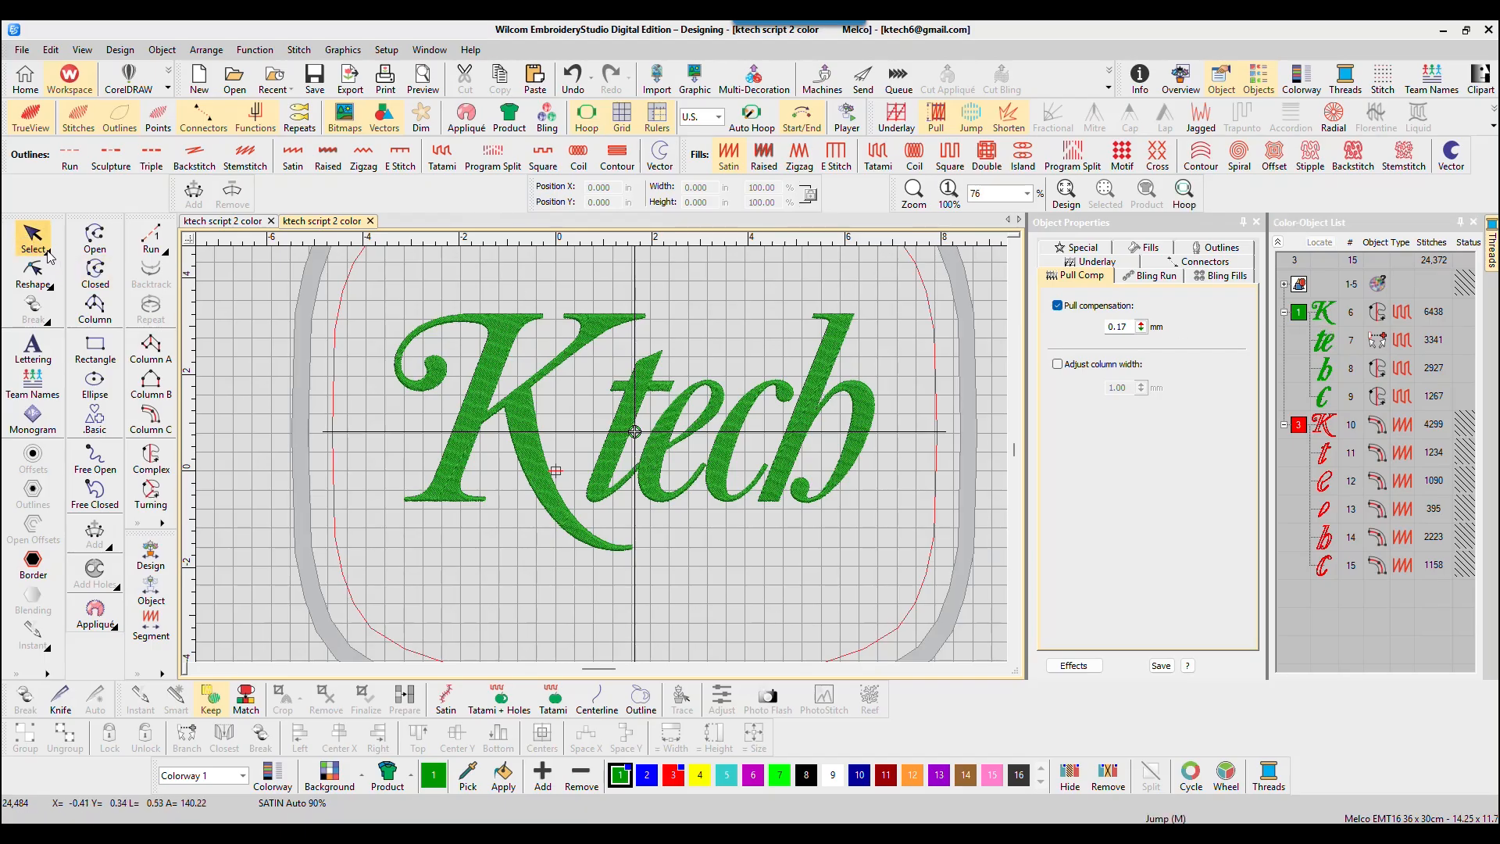
pyautogui.click(1332, 314)
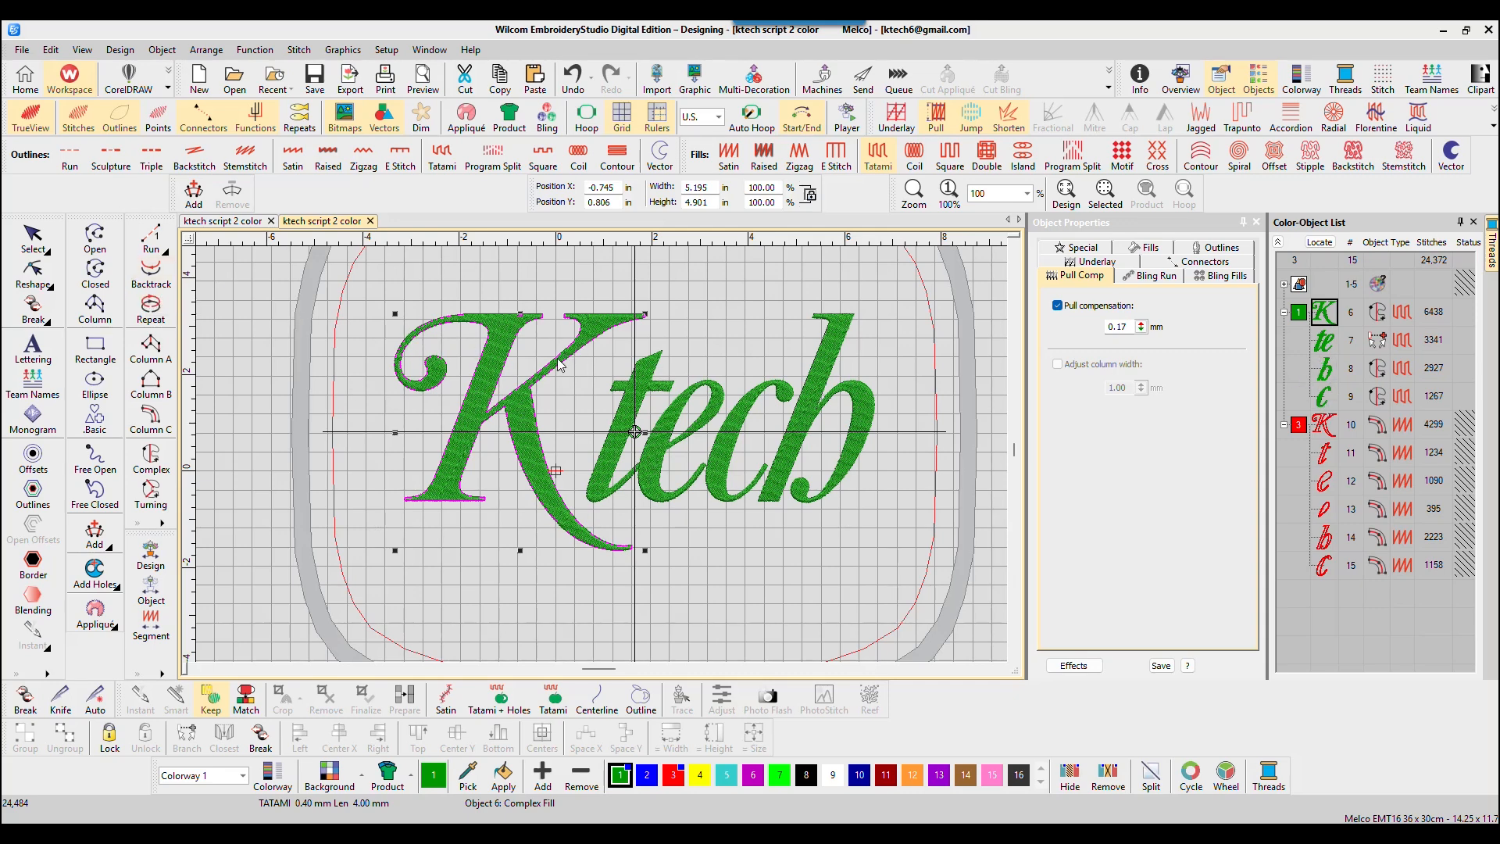
pyautogui.scroll(1, 559, 364)
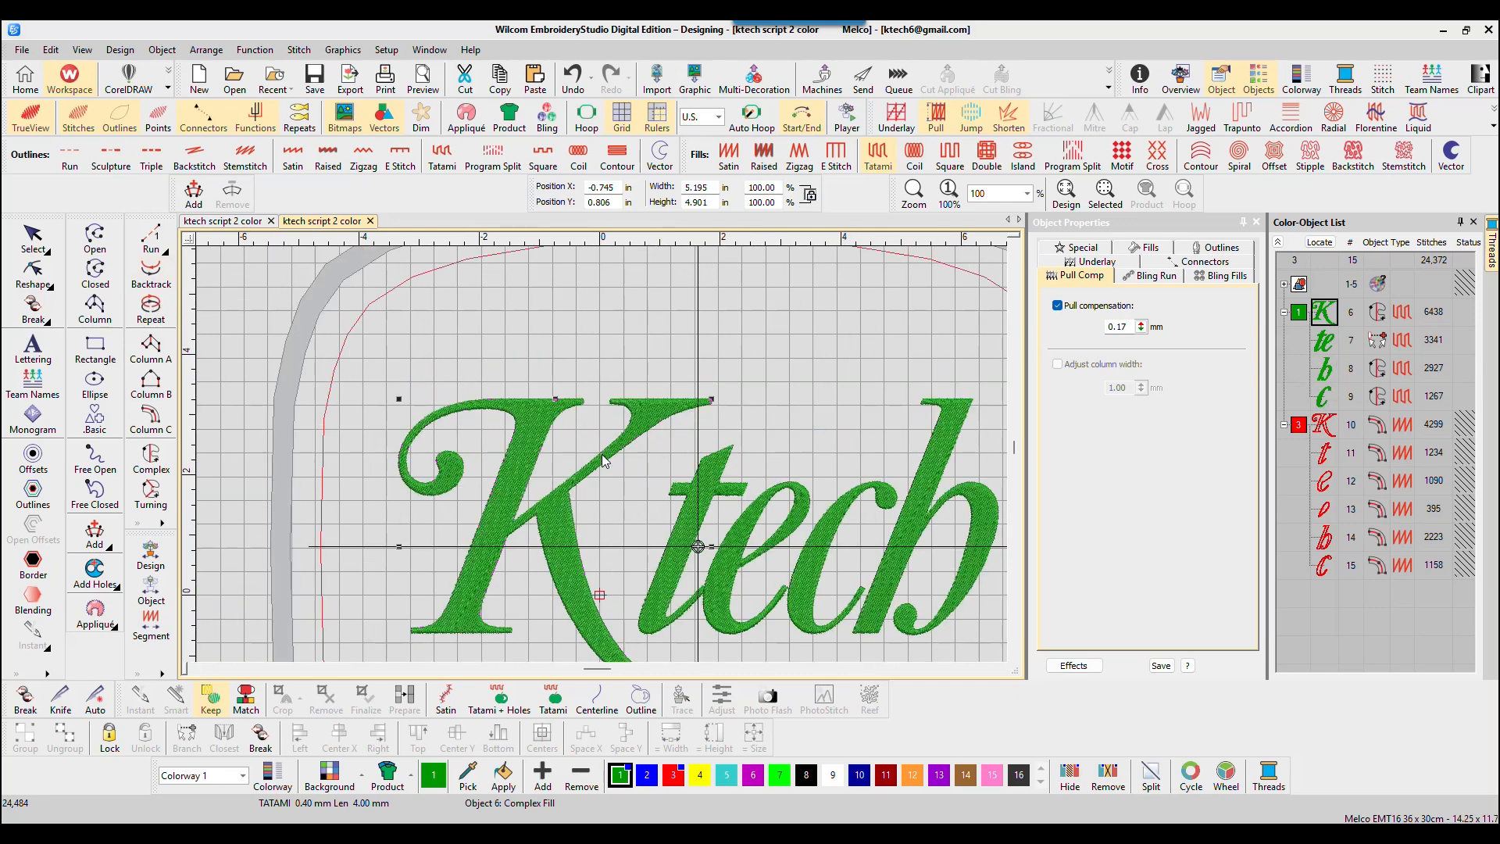
pyautogui.click(1015, 666)
pyautogui.click(1016, 666)
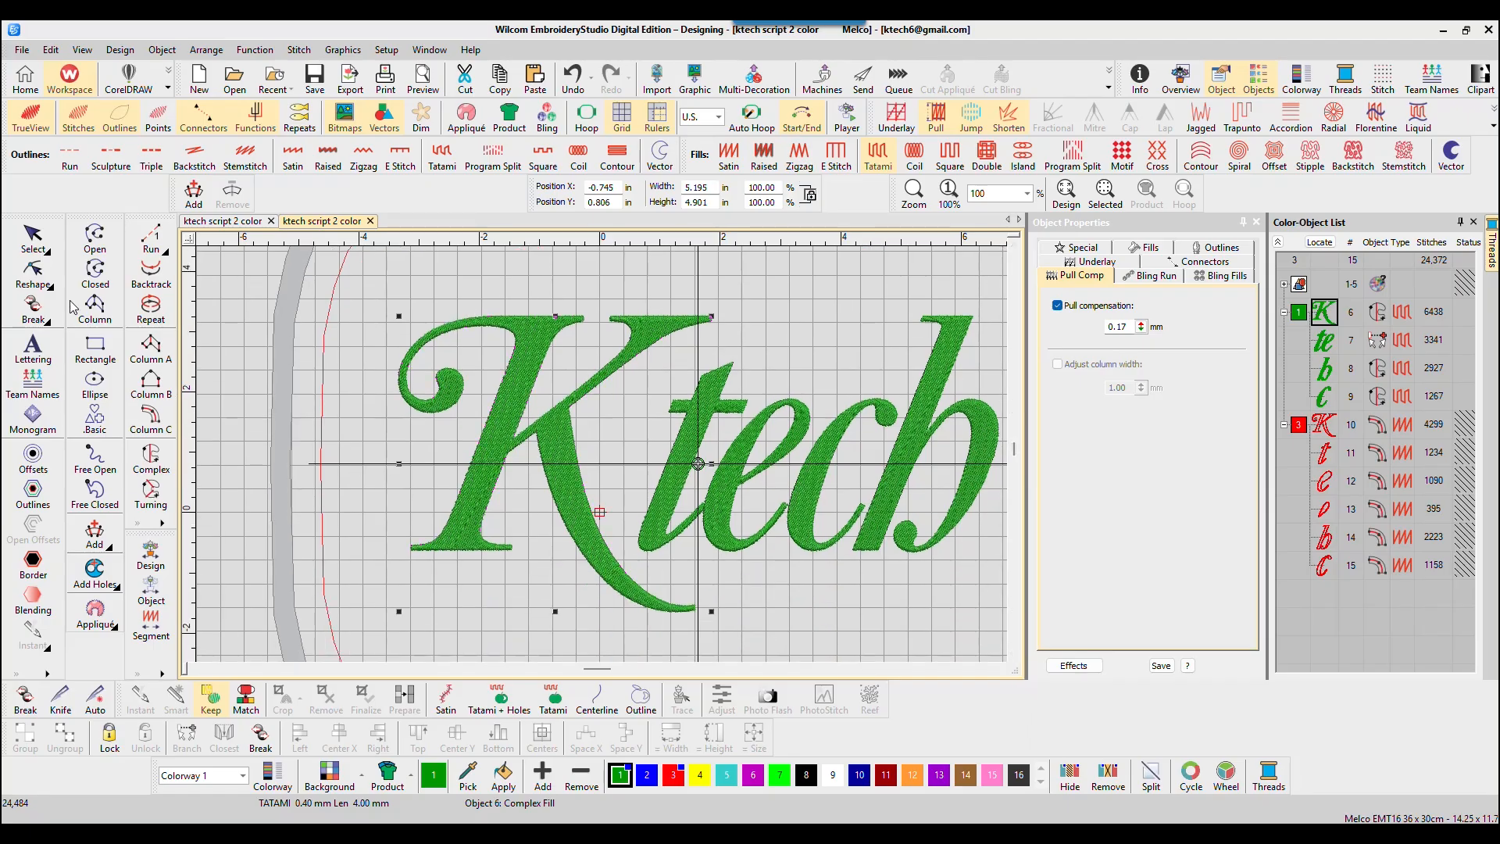
pyautogui.click(34, 275)
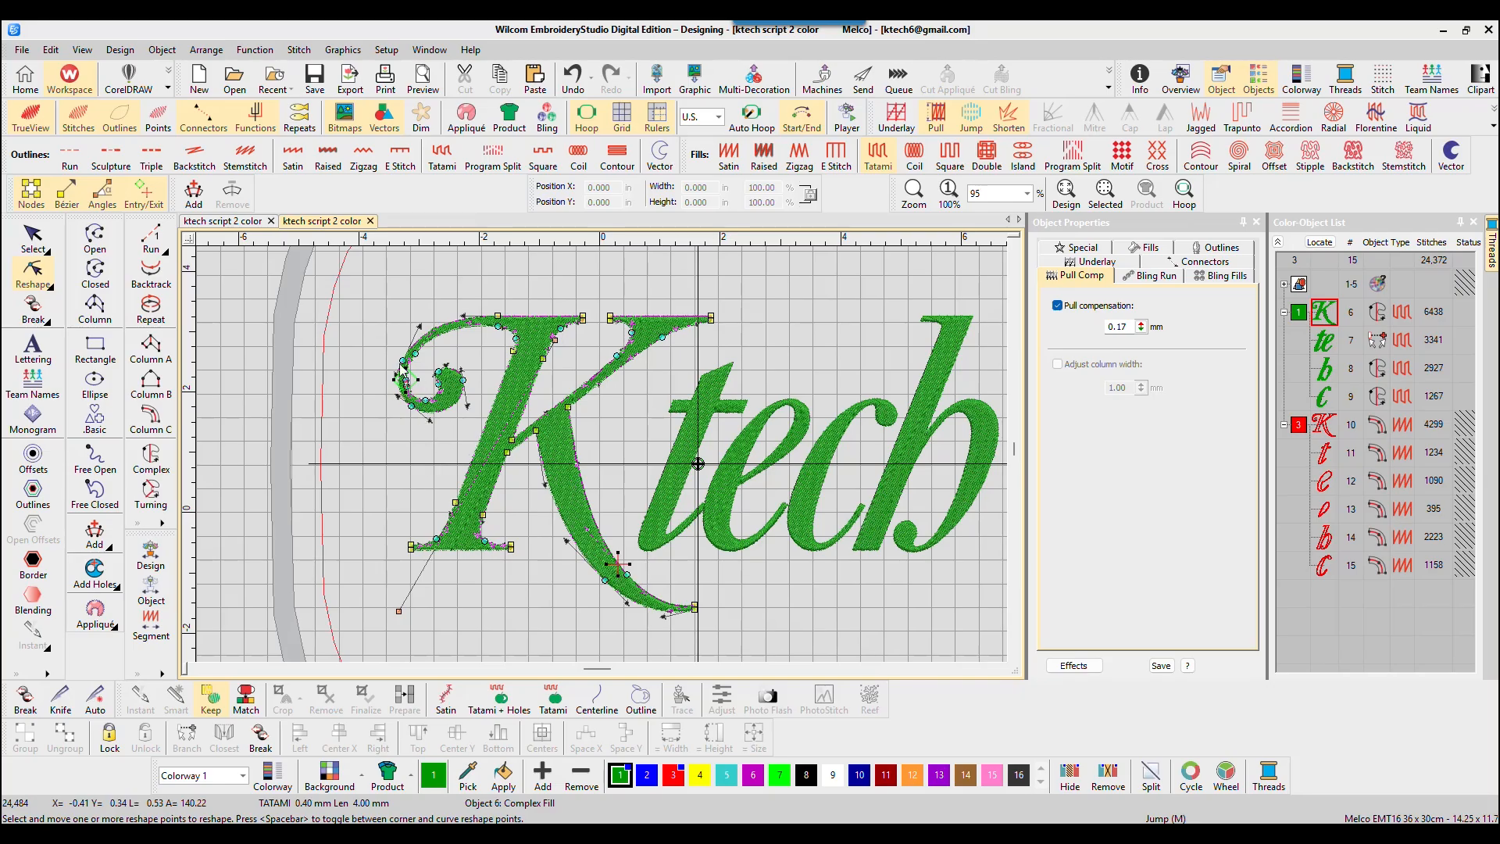
pyautogui.scroll(2, 435, 429)
pyautogui.scroll(-2, 602, 461)
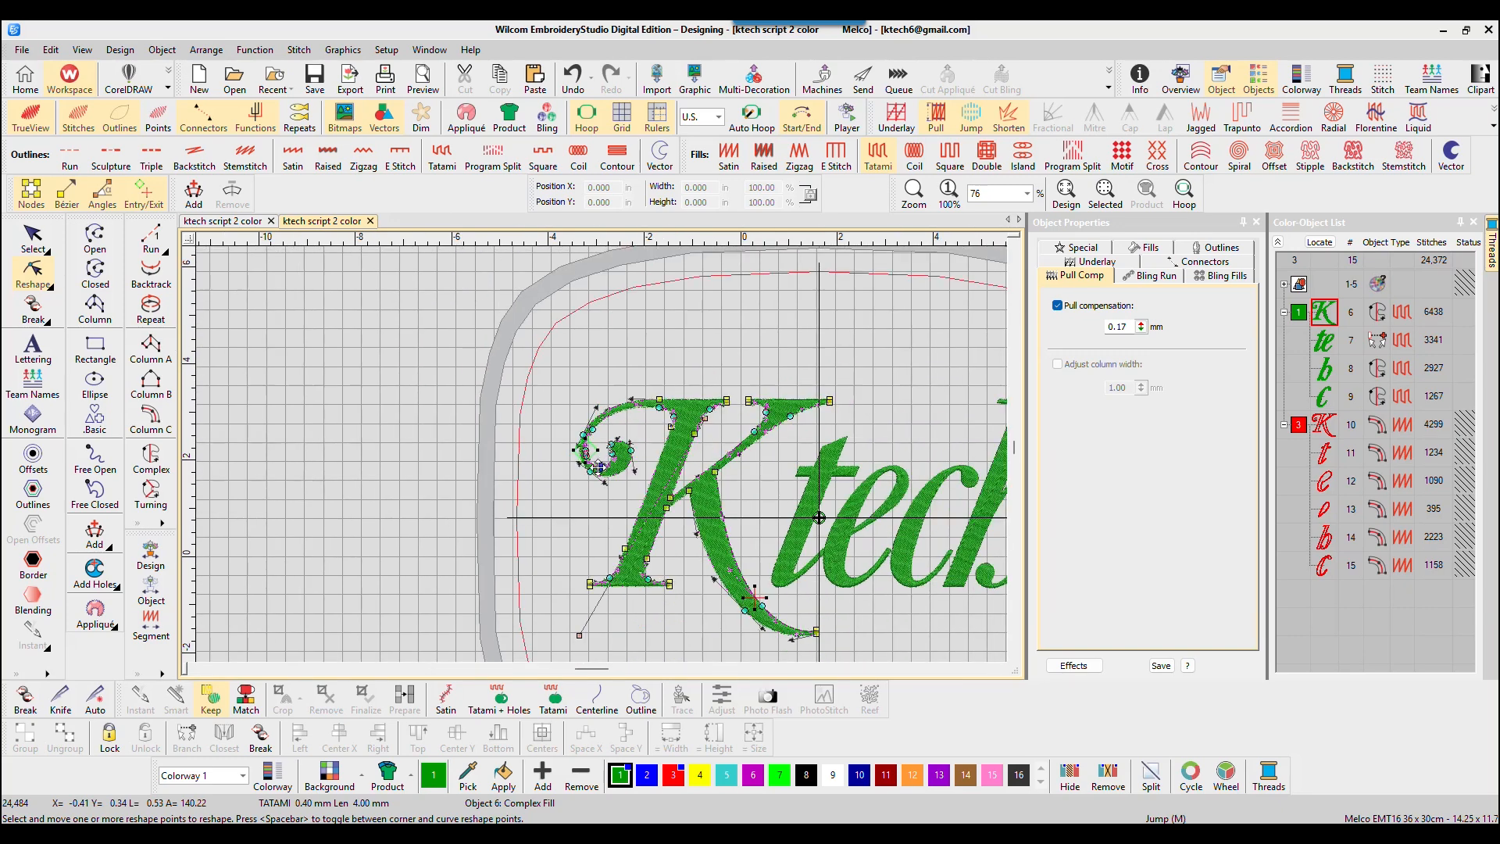
pyautogui.scroll(2, 592, 451)
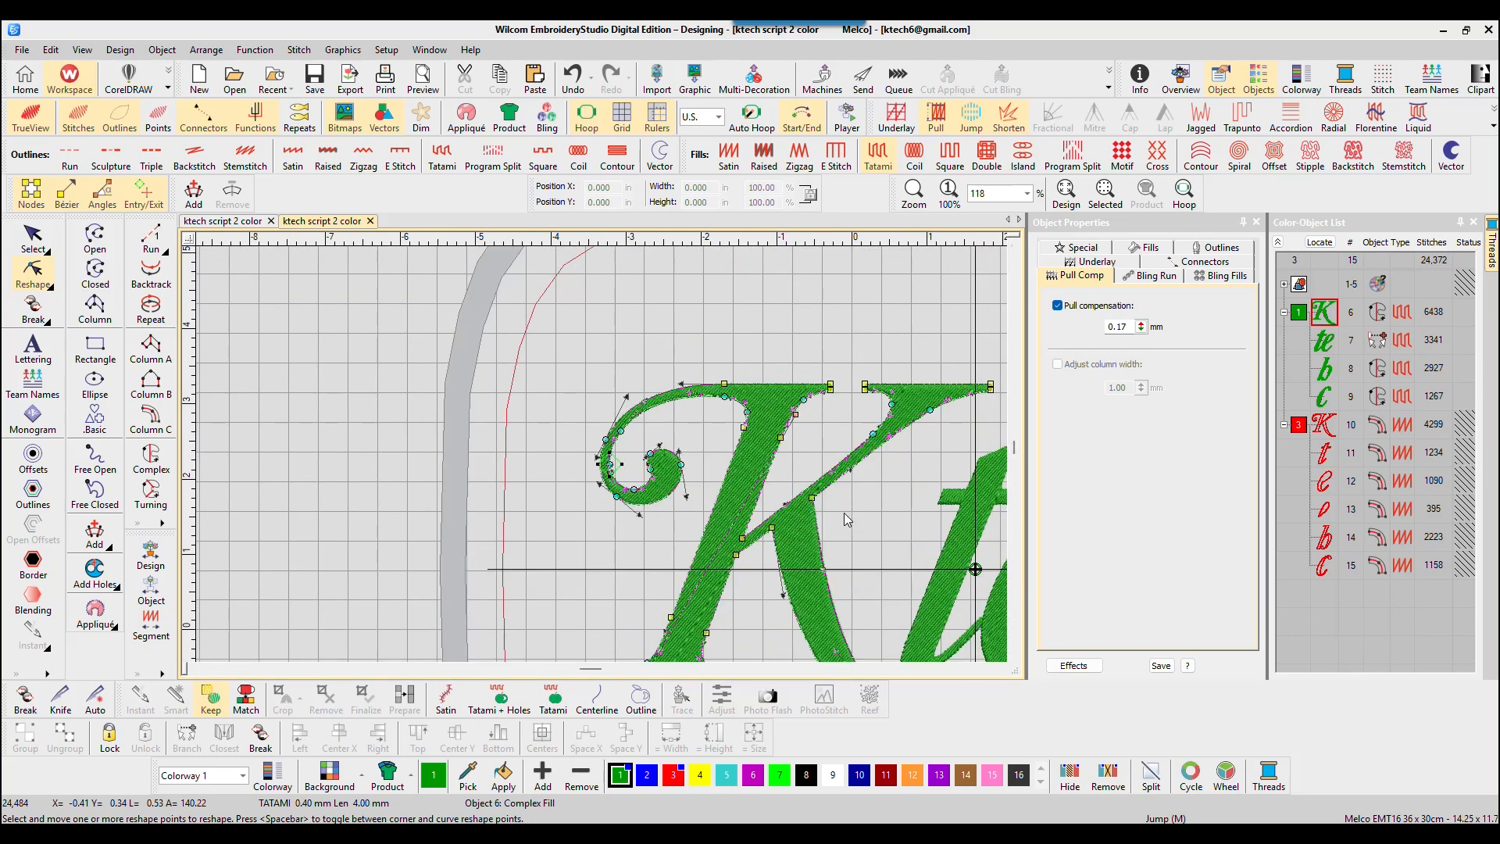
pyautogui.click(1005, 672)
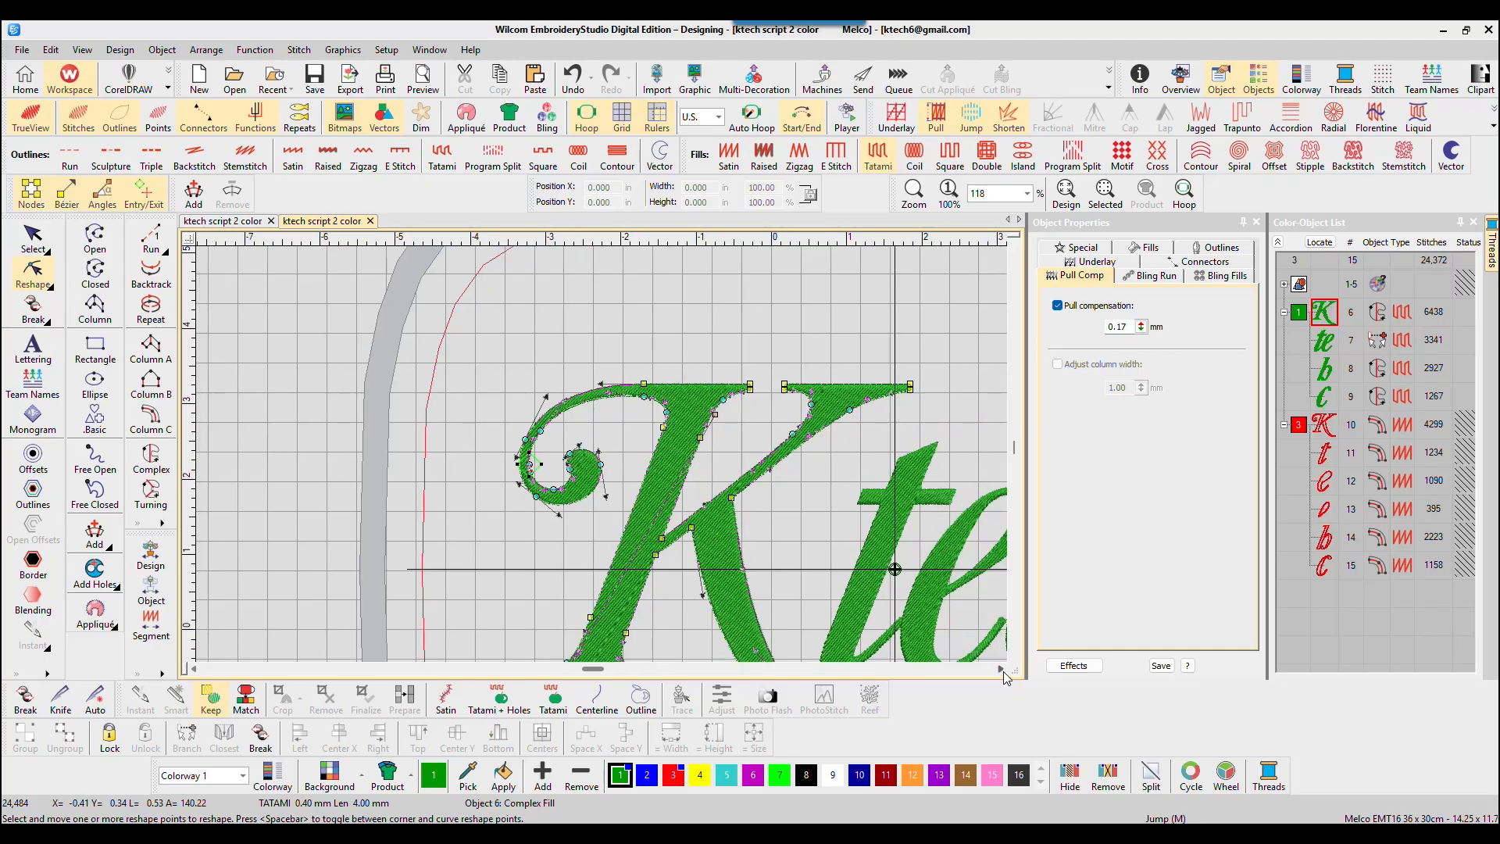
pyautogui.click(1015, 660)
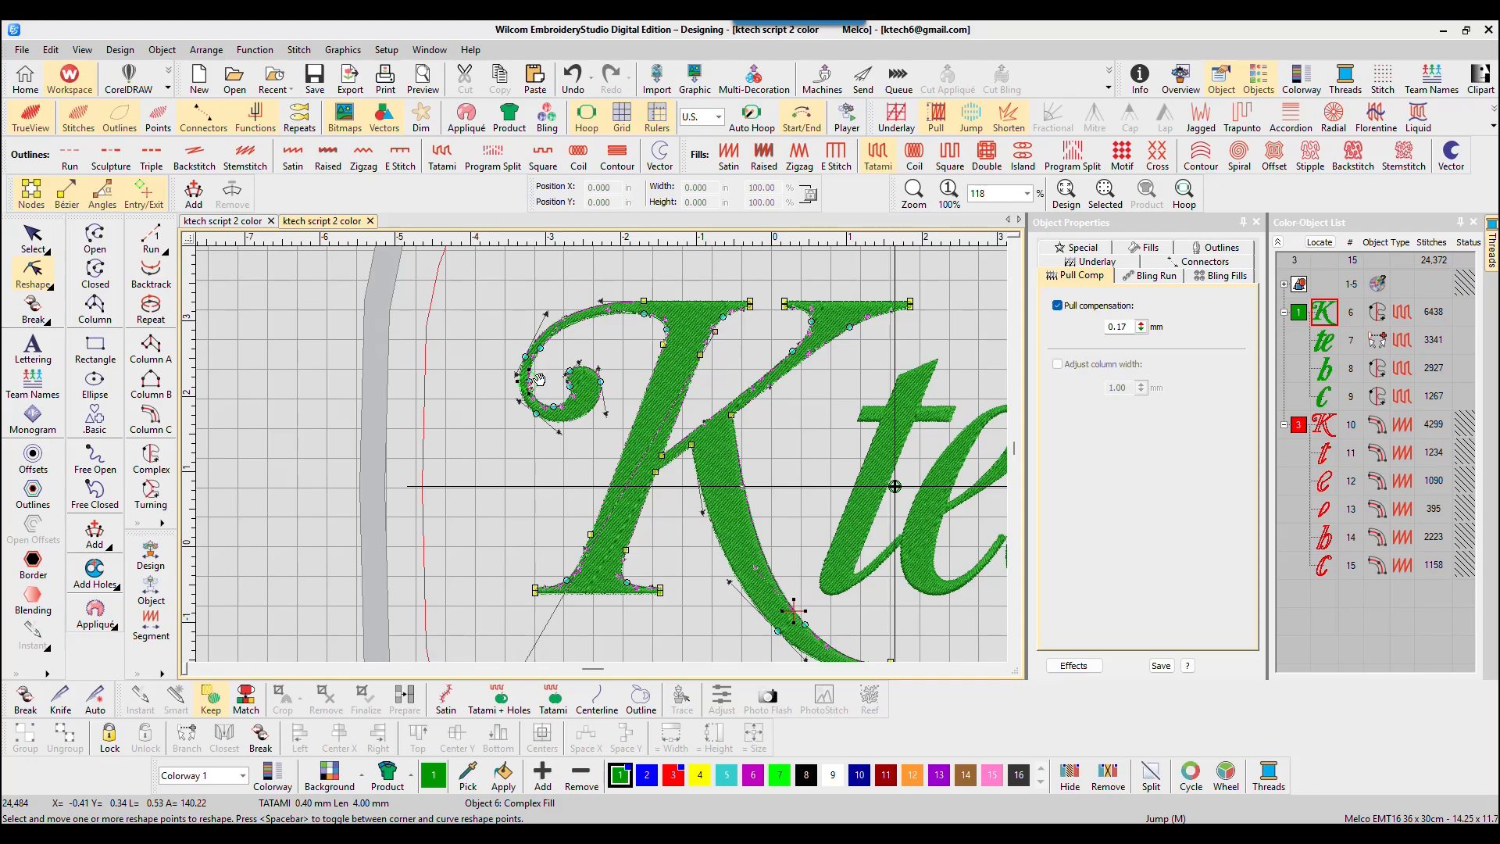
pyautogui.click(600, 576)
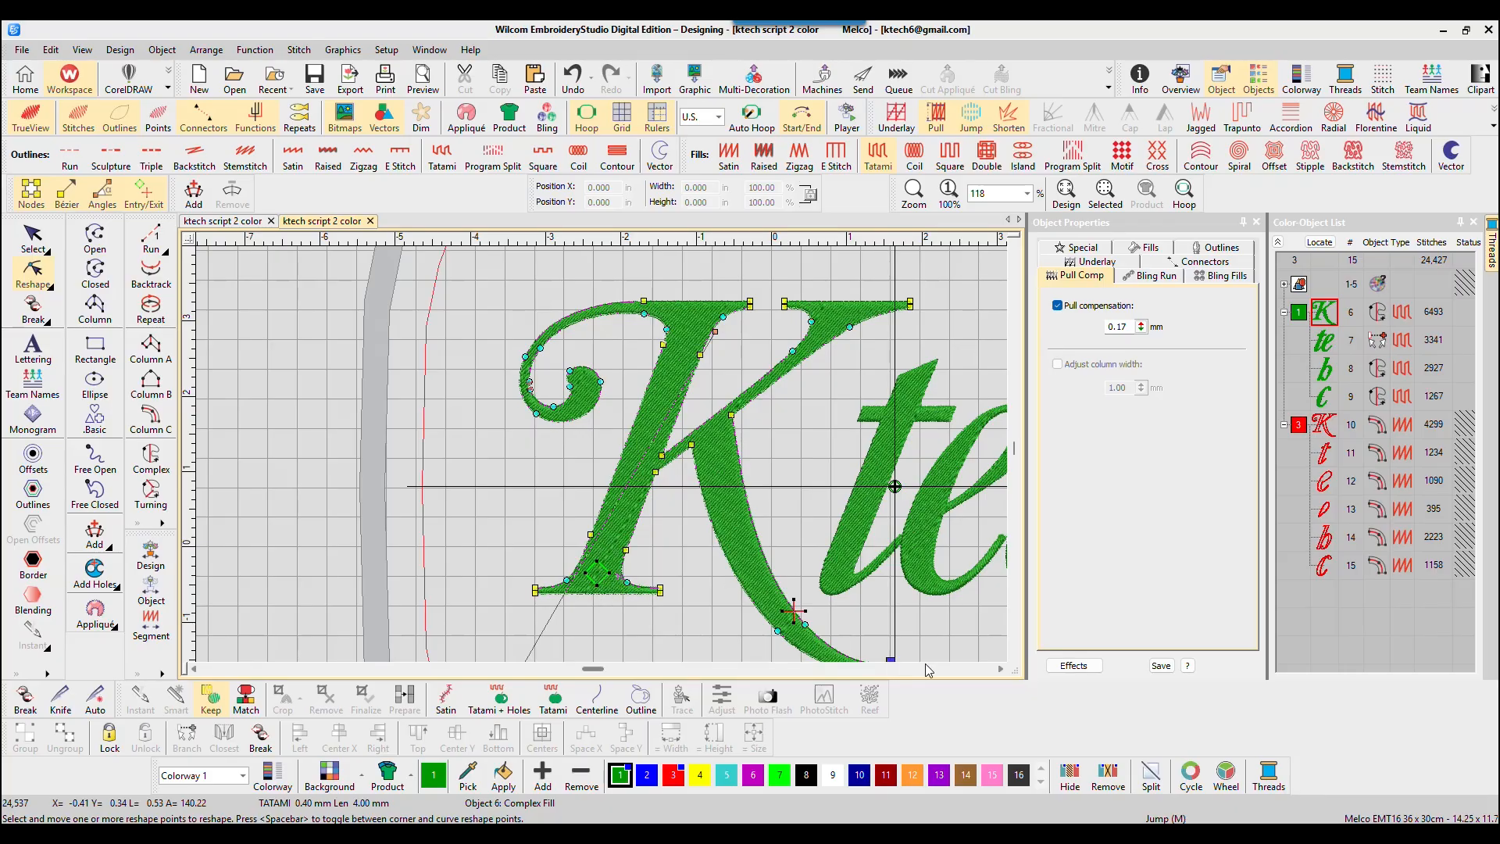
# Move the green K's exit point to the tip of its tail and turn its stitch angle line to horizontal.
pyautogui.scroll(-3, 1016, 668)
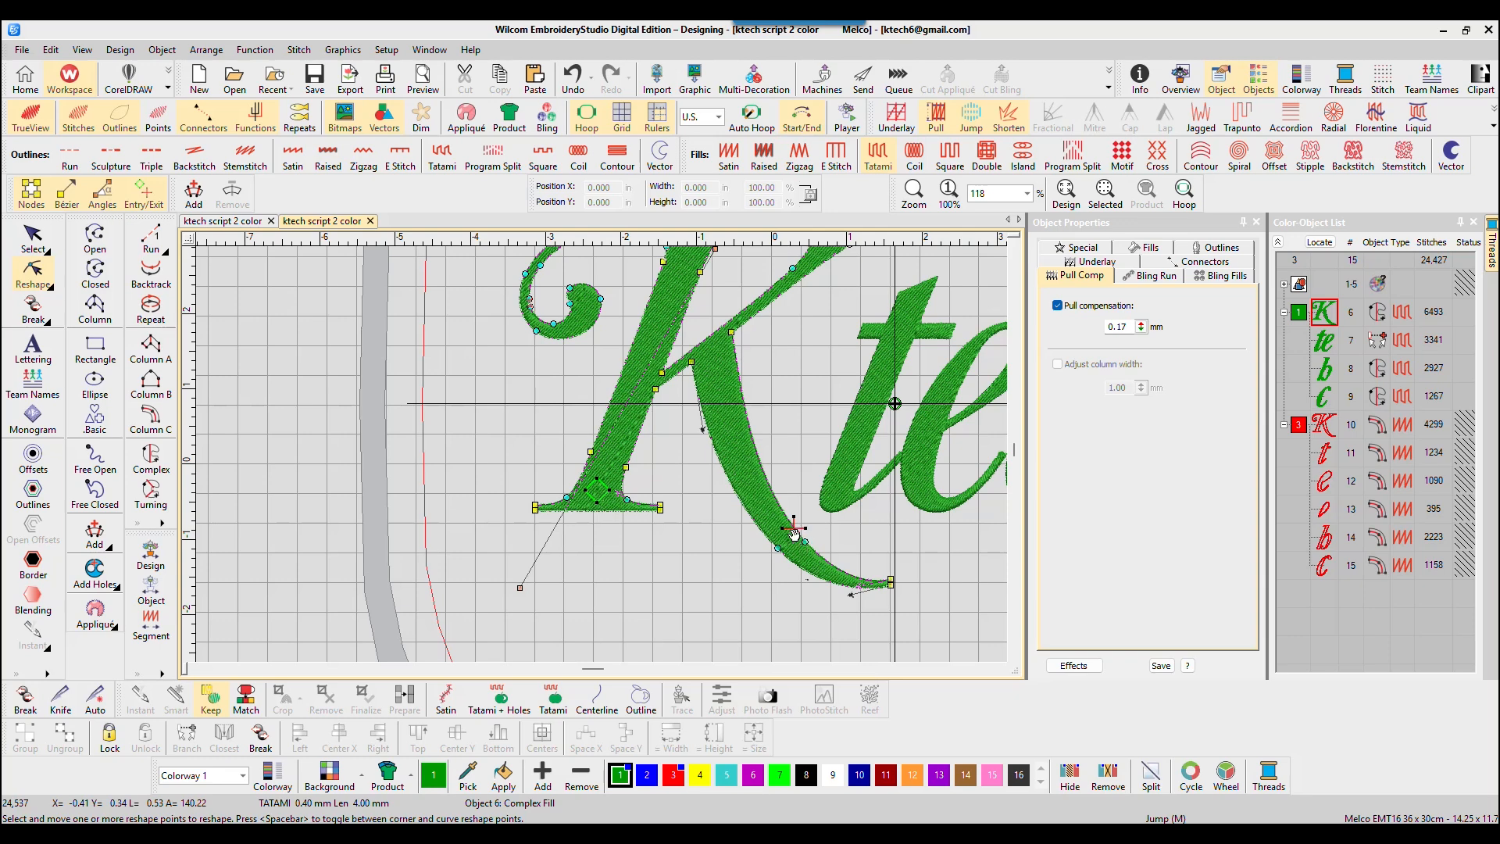
pyautogui.moveTo(793, 520)
pyautogui.mouseDown()
pyautogui.moveTo(847, 576)
pyautogui.moveTo(898, 583)
pyautogui.mouseUp()
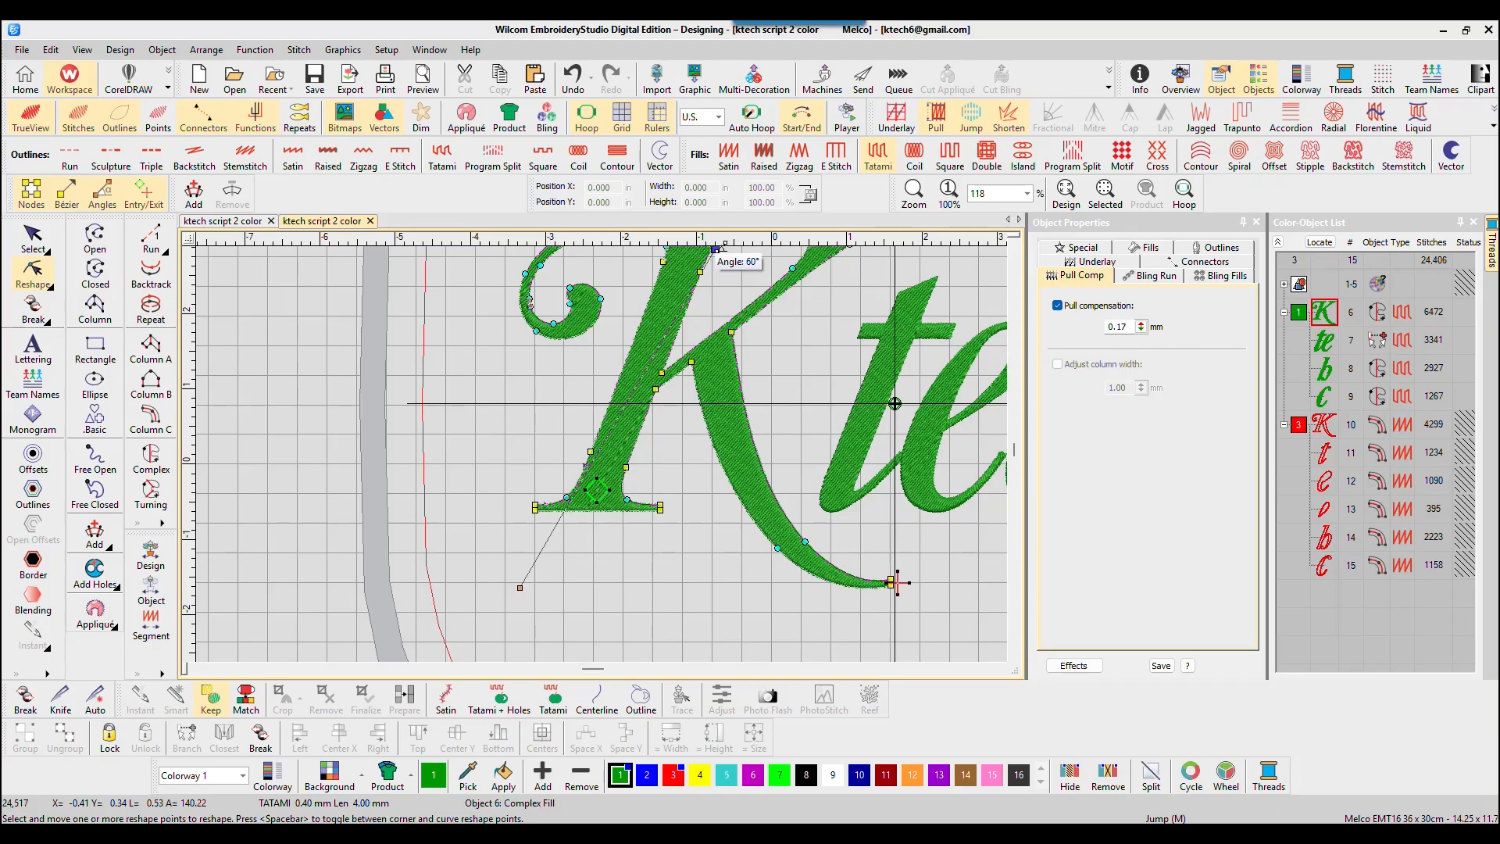
pyautogui.moveTo(717, 250); pyautogui.dragTo(693, 587)
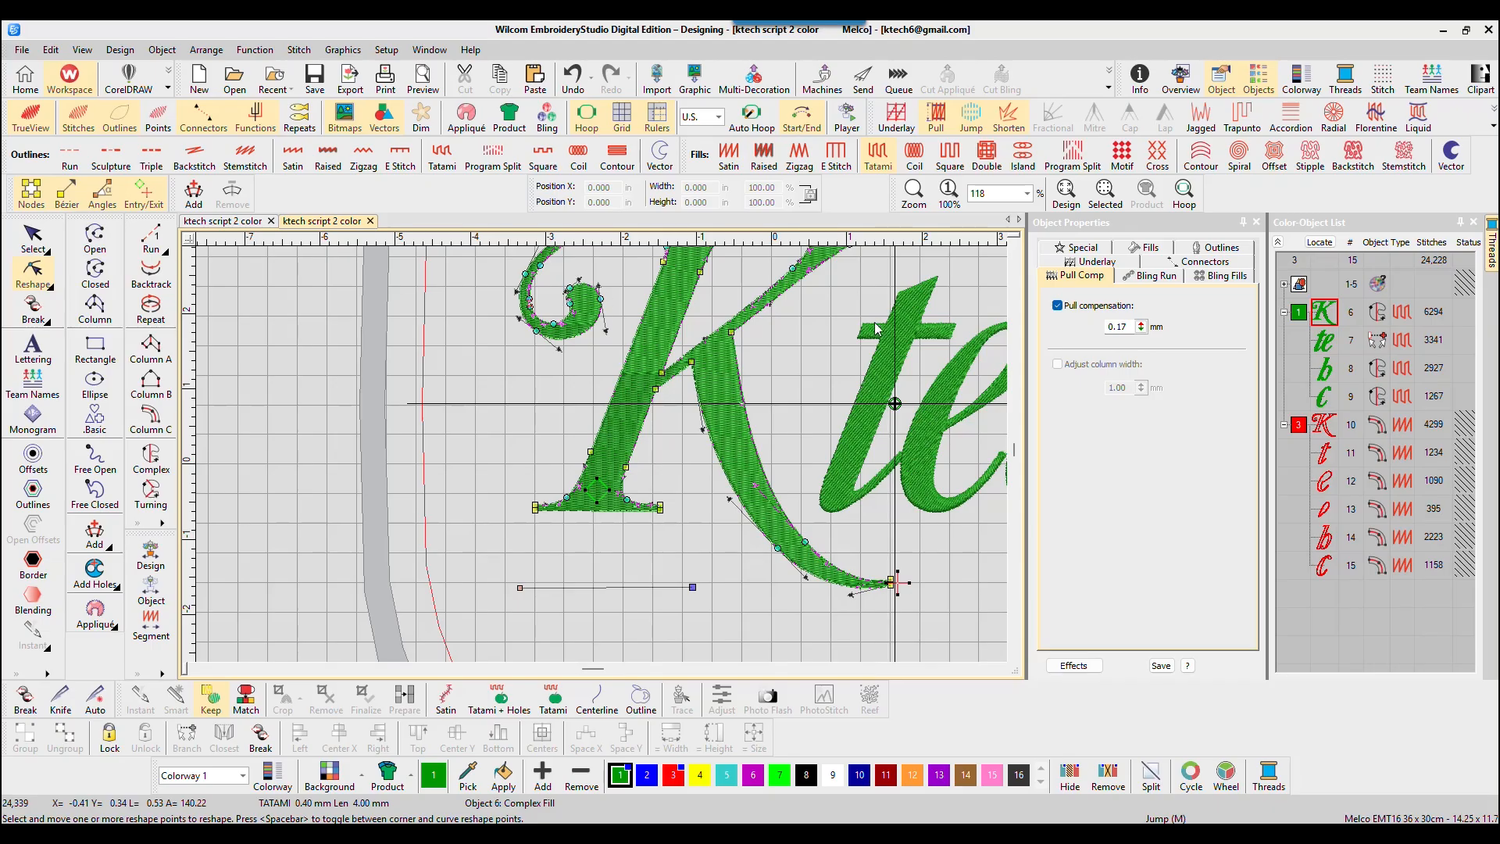
# In the green "te" object, move the entry point into the t's lower stem and turn both letters' stitch angles to horizontal.
pyautogui.scroll(1, 868, 332)
pyautogui.scroll(-1, 399, 457)
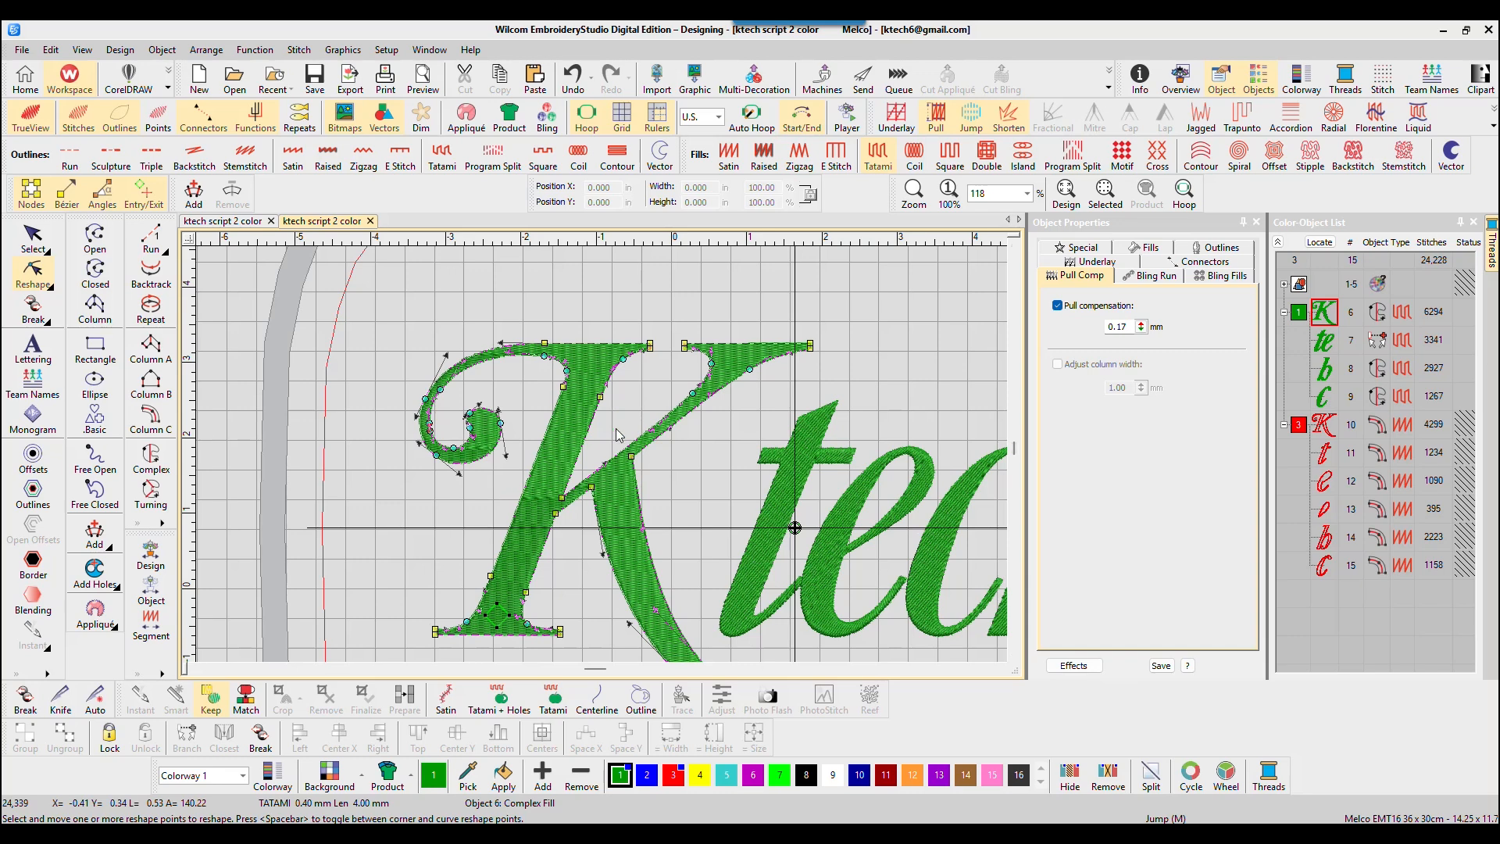
pyautogui.click(1014, 659)
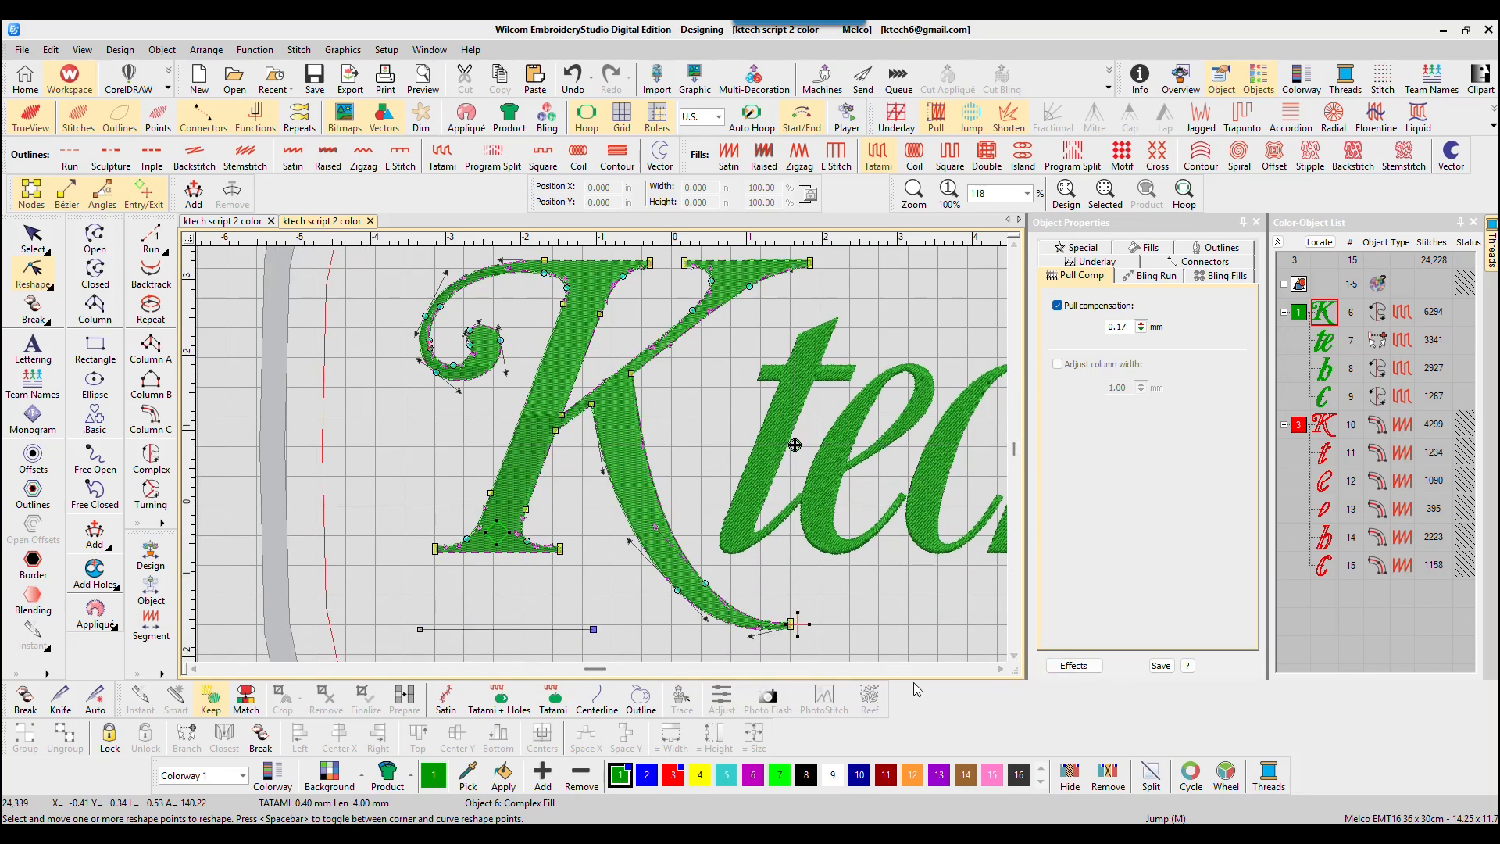
pyautogui.click(1000, 671)
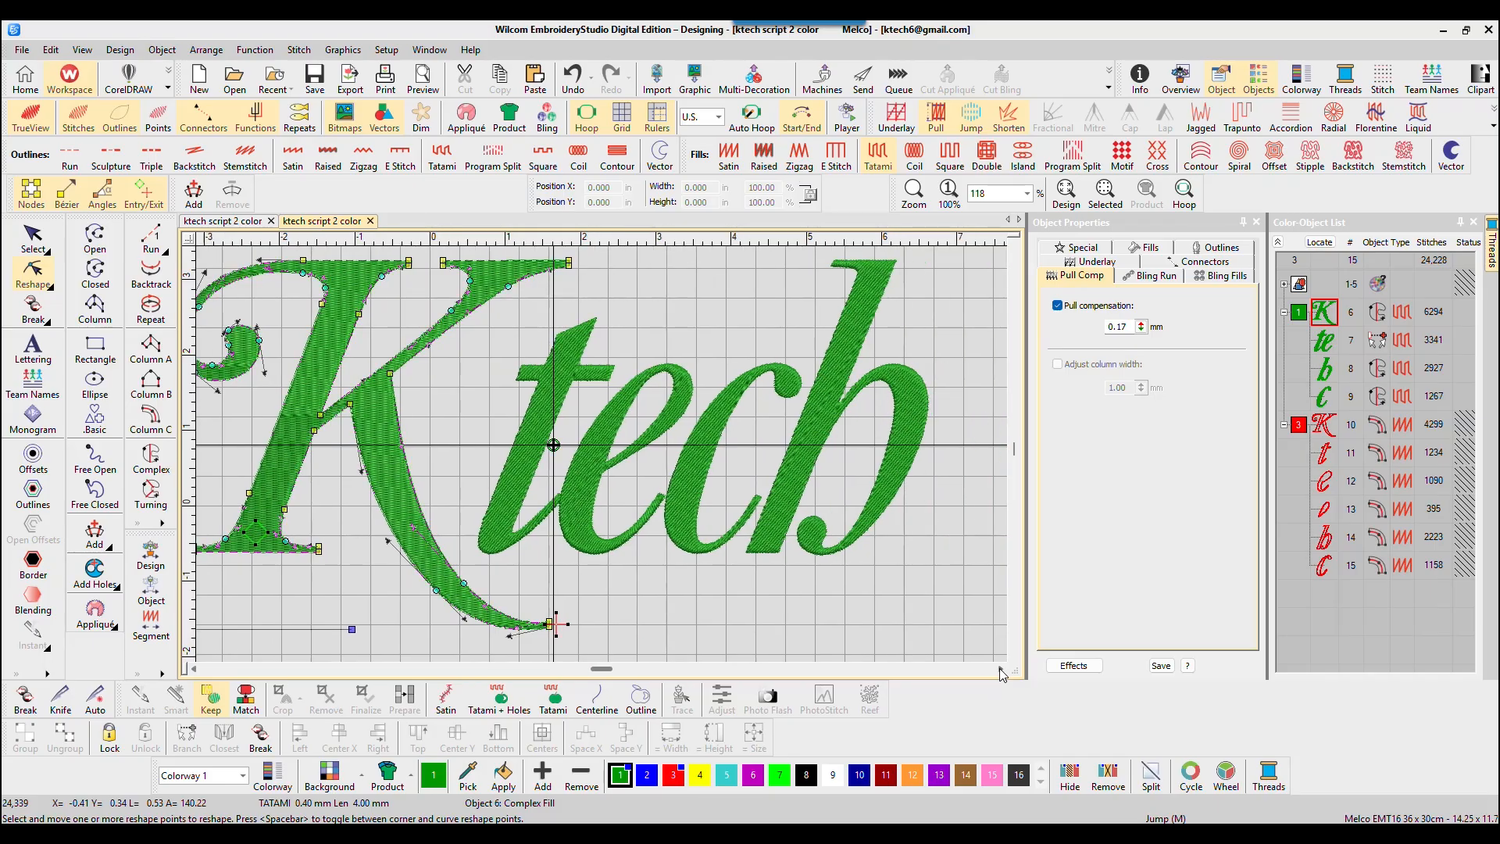
pyautogui.click(1325, 342)
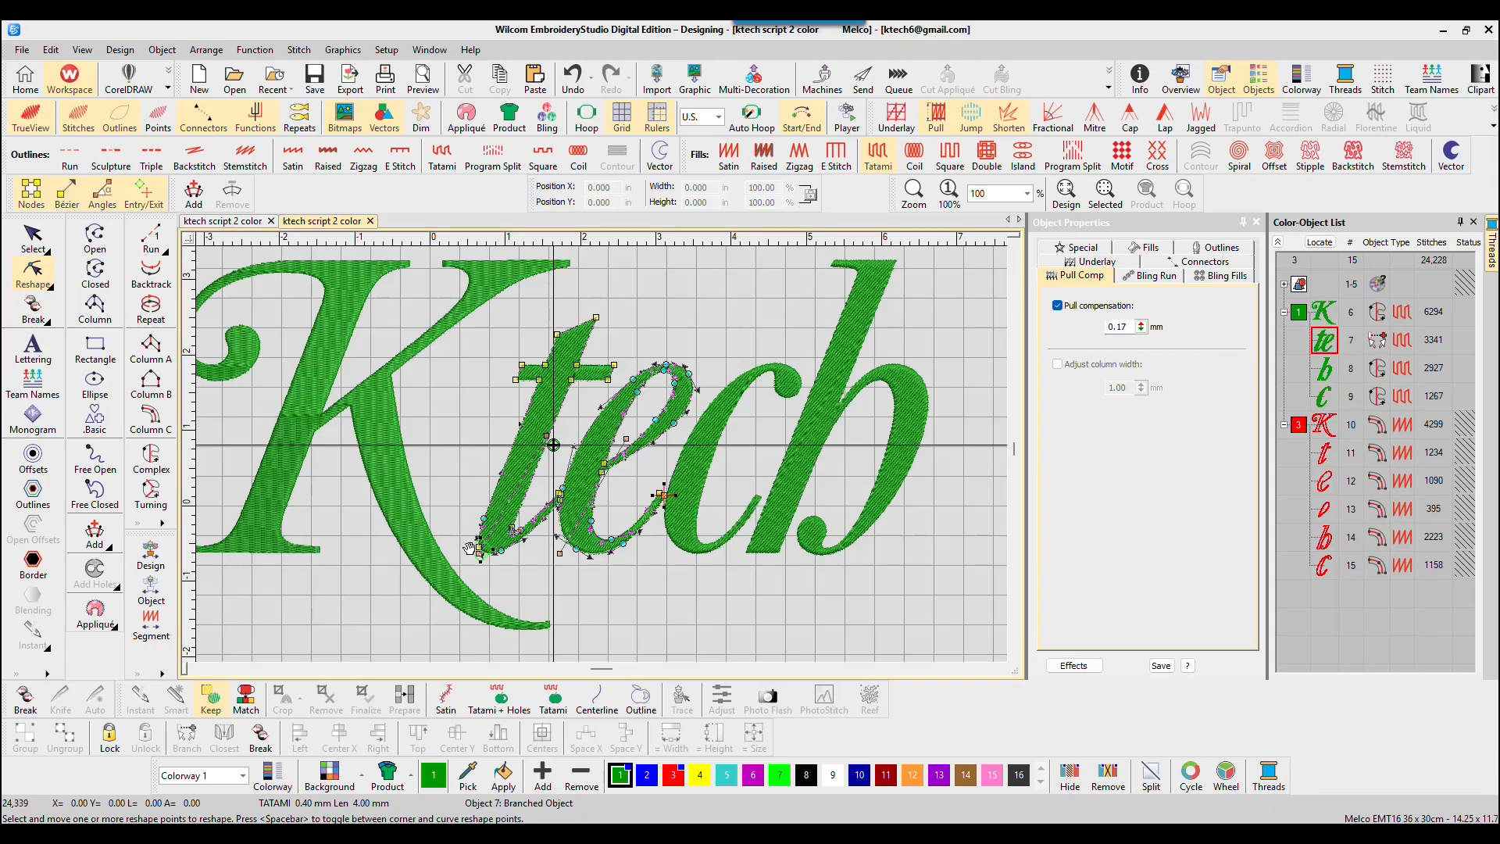
pyautogui.moveTo(479, 548); pyautogui.dragTo(502, 511)
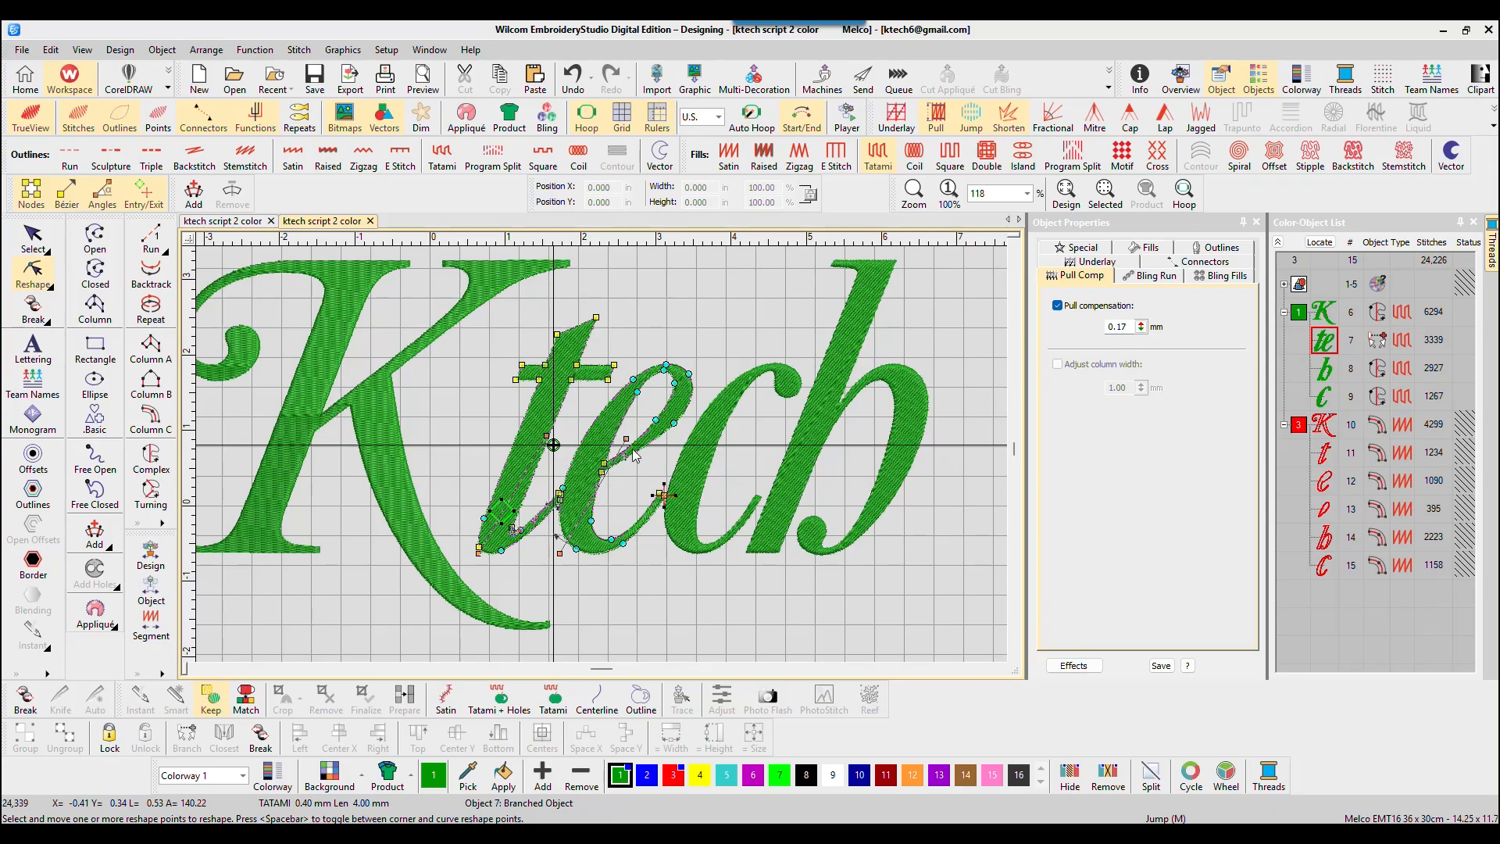
pyautogui.moveTo(546, 436); pyautogui.dragTo(531, 549)
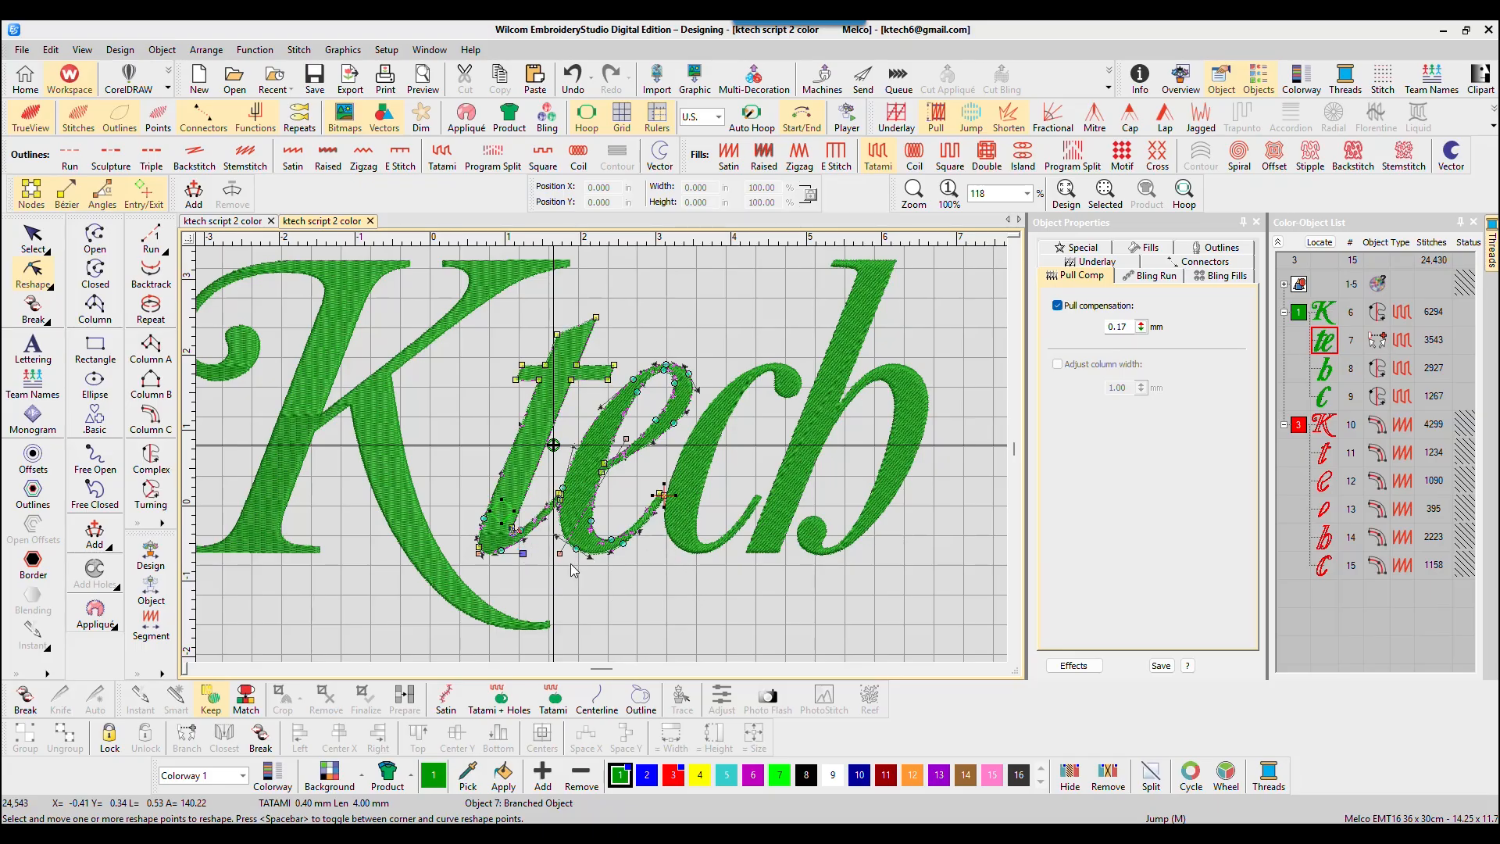
pyautogui.moveTo(626, 439); pyautogui.dragTo(635, 548)
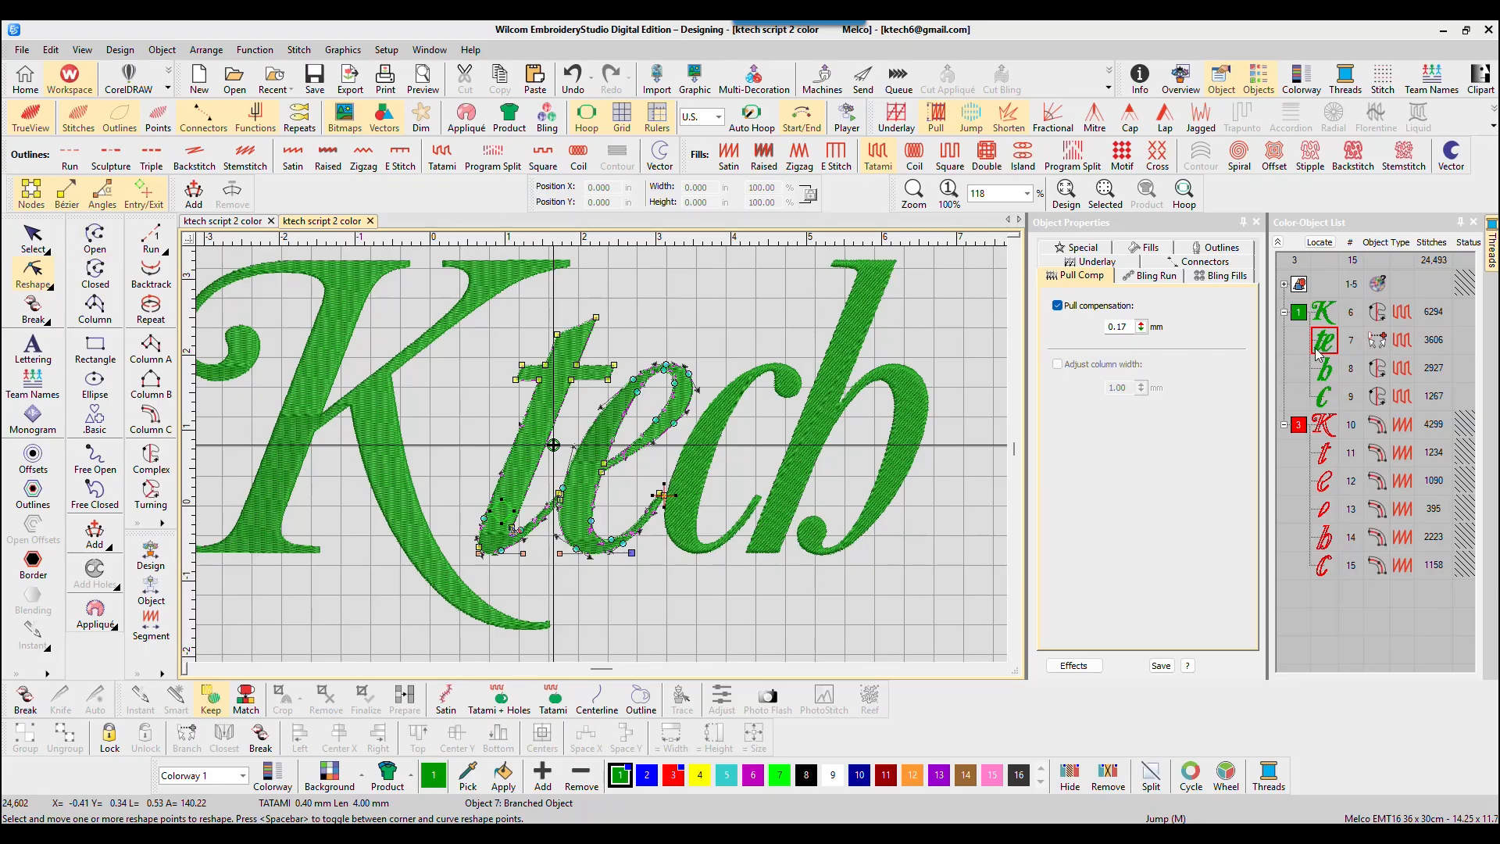
# Reorder the green fills so that the b is stitched after the c.
pyautogui.click(33, 235)
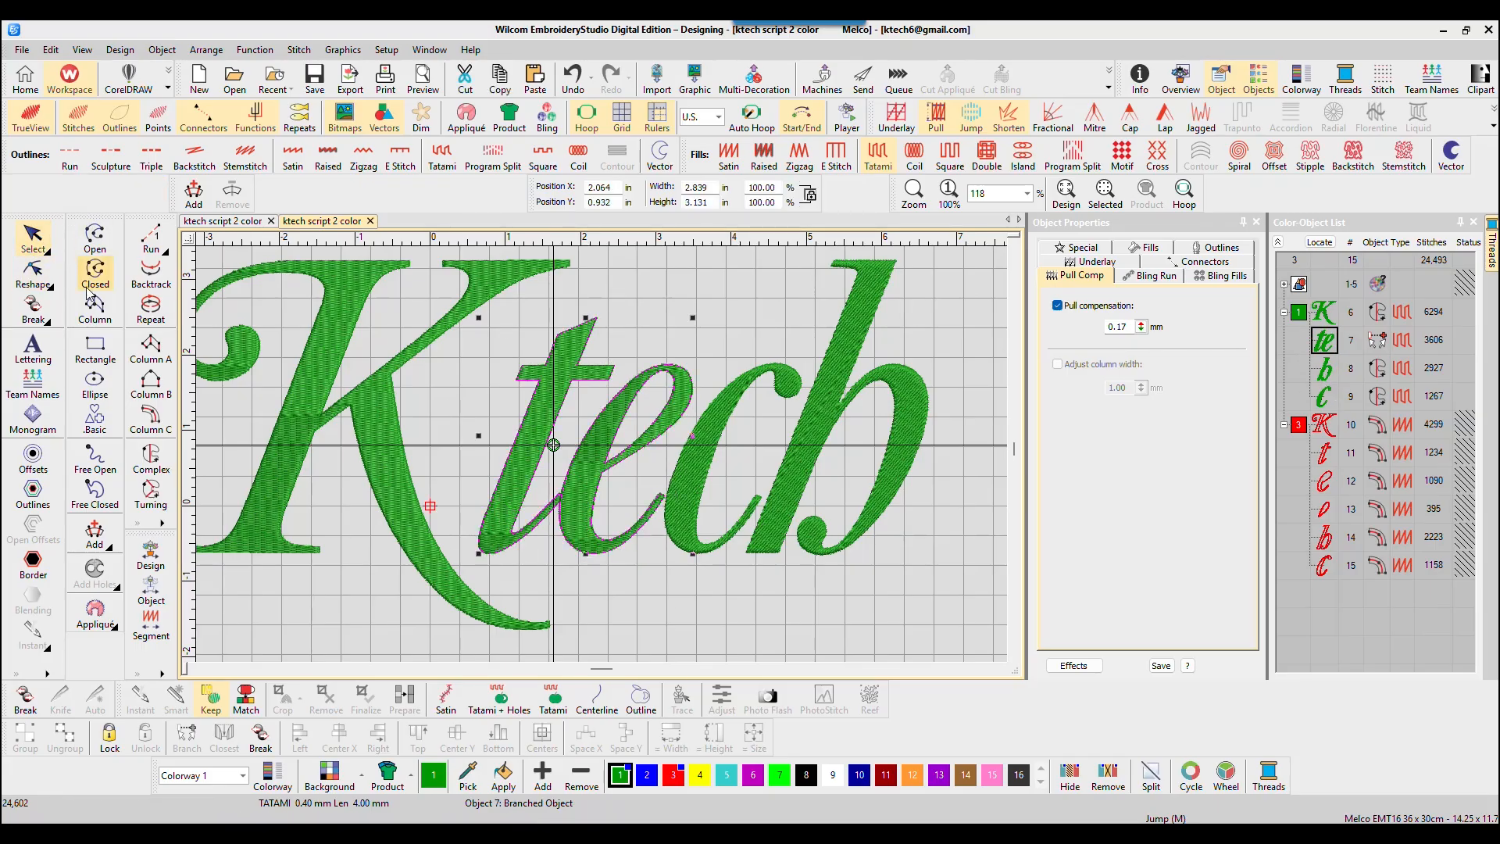
pyautogui.click(1328, 370)
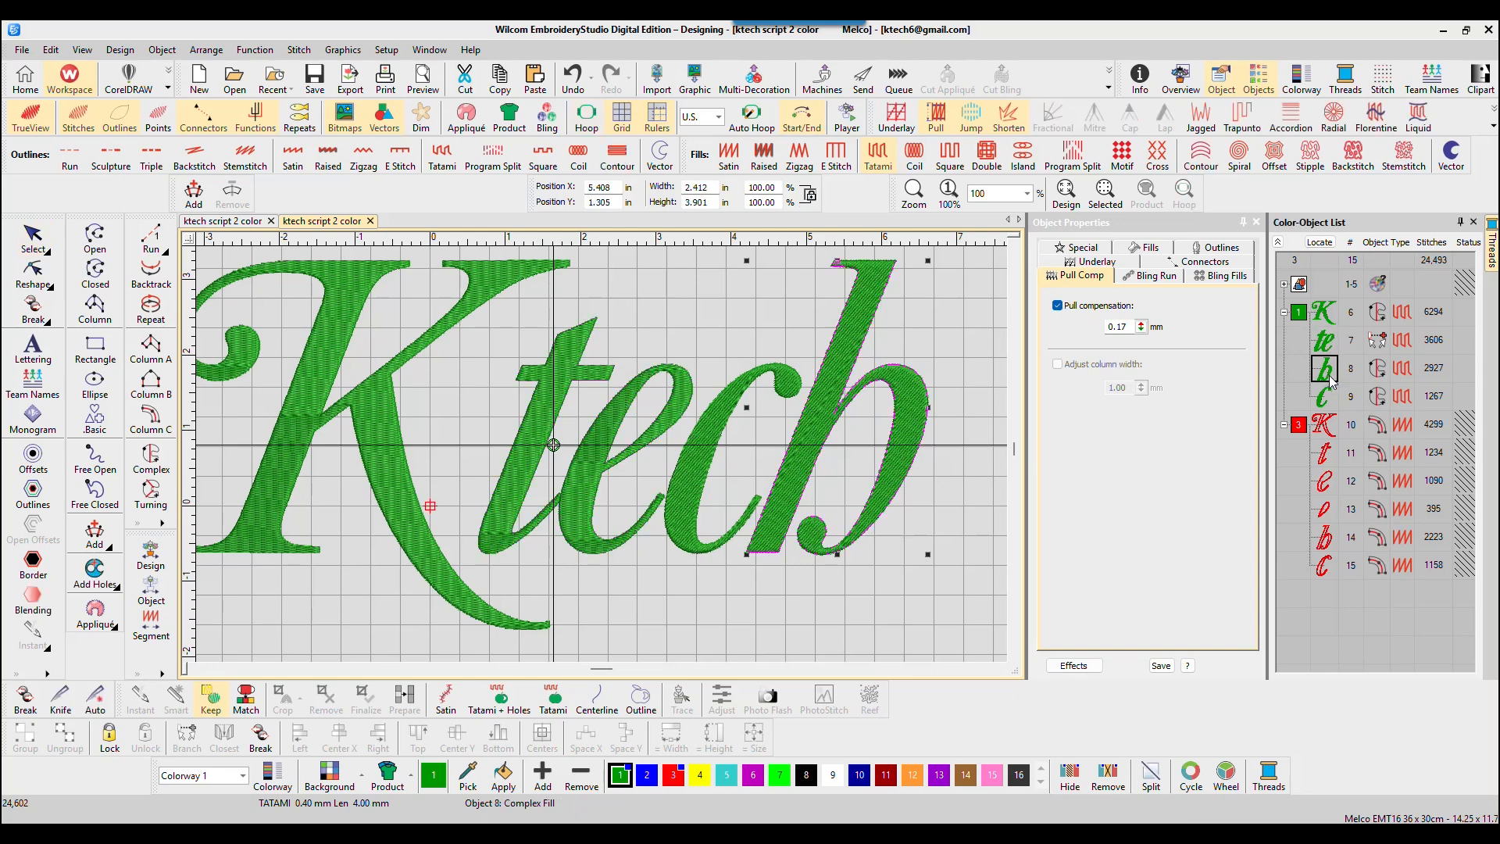
pyautogui.moveTo(1328, 369); pyautogui.dragTo(1331, 415)
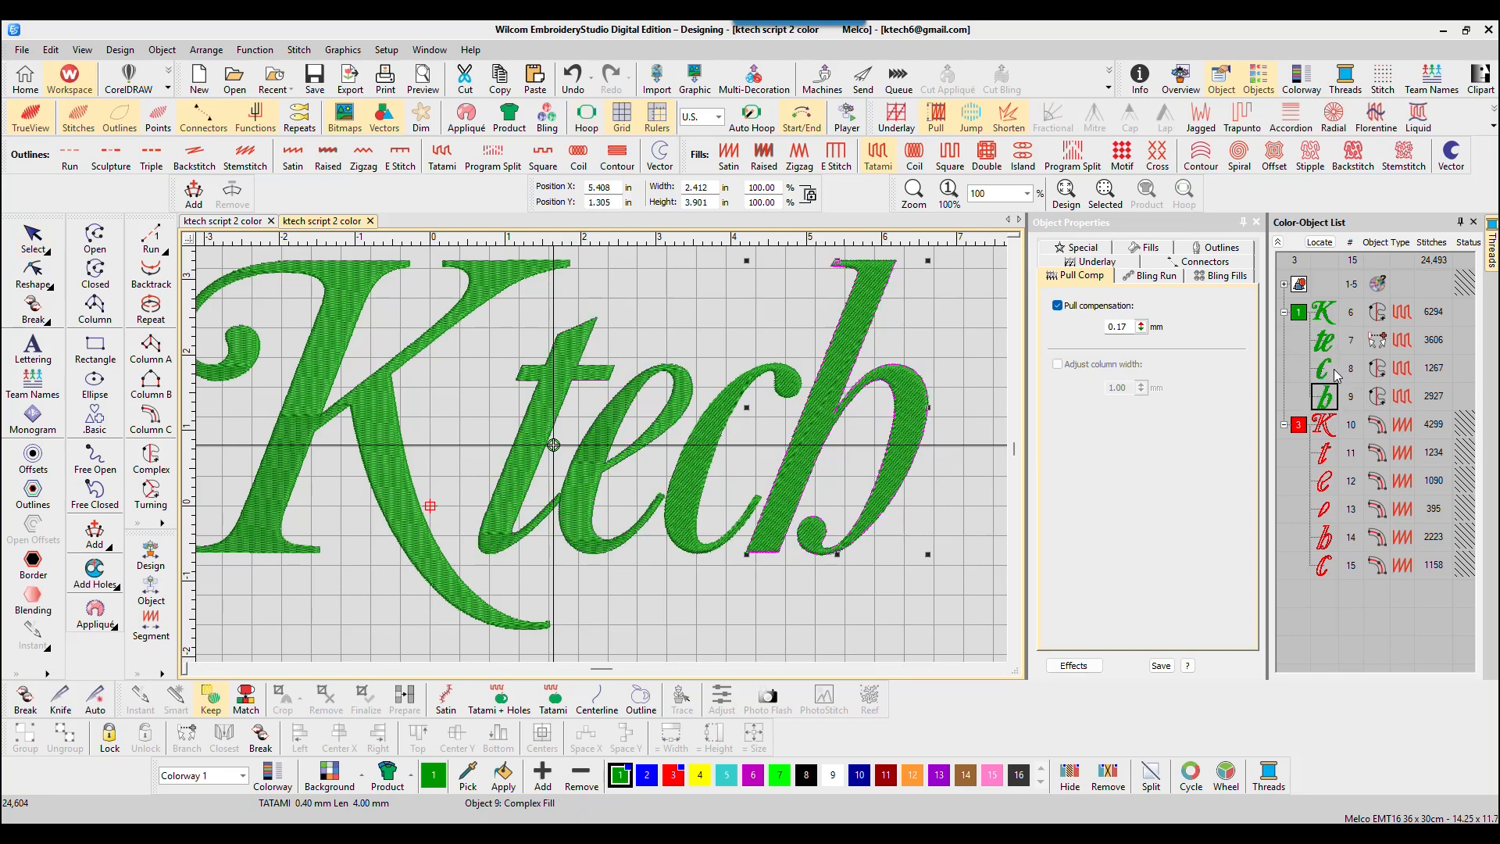
# Reshape the green c with its entry point beside the e, its exit point beside the b, and a horizontal stitch angle.
pyautogui.click(33, 272)
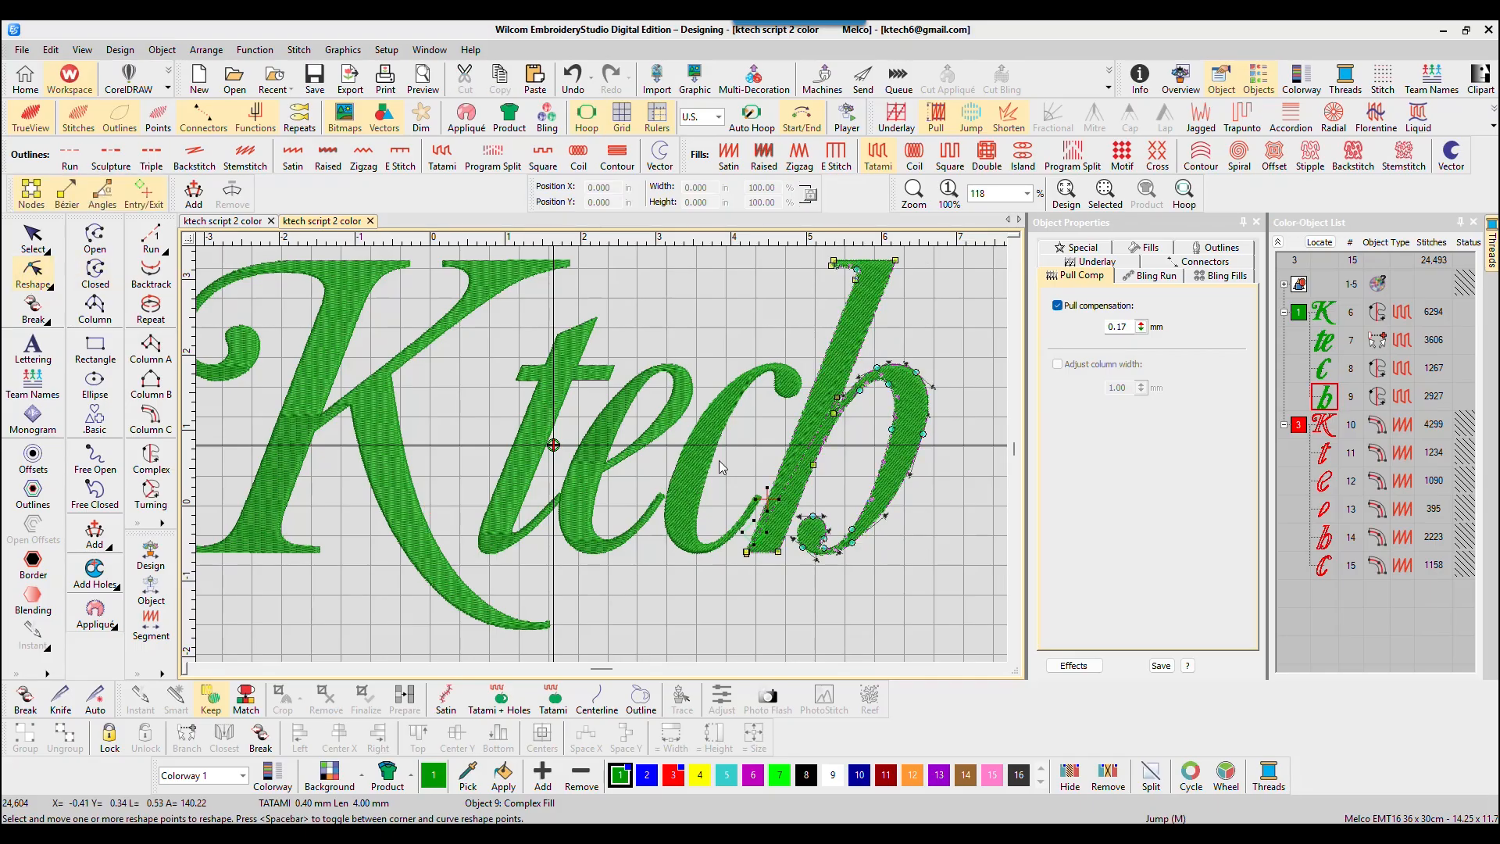
pyautogui.click(1321, 372)
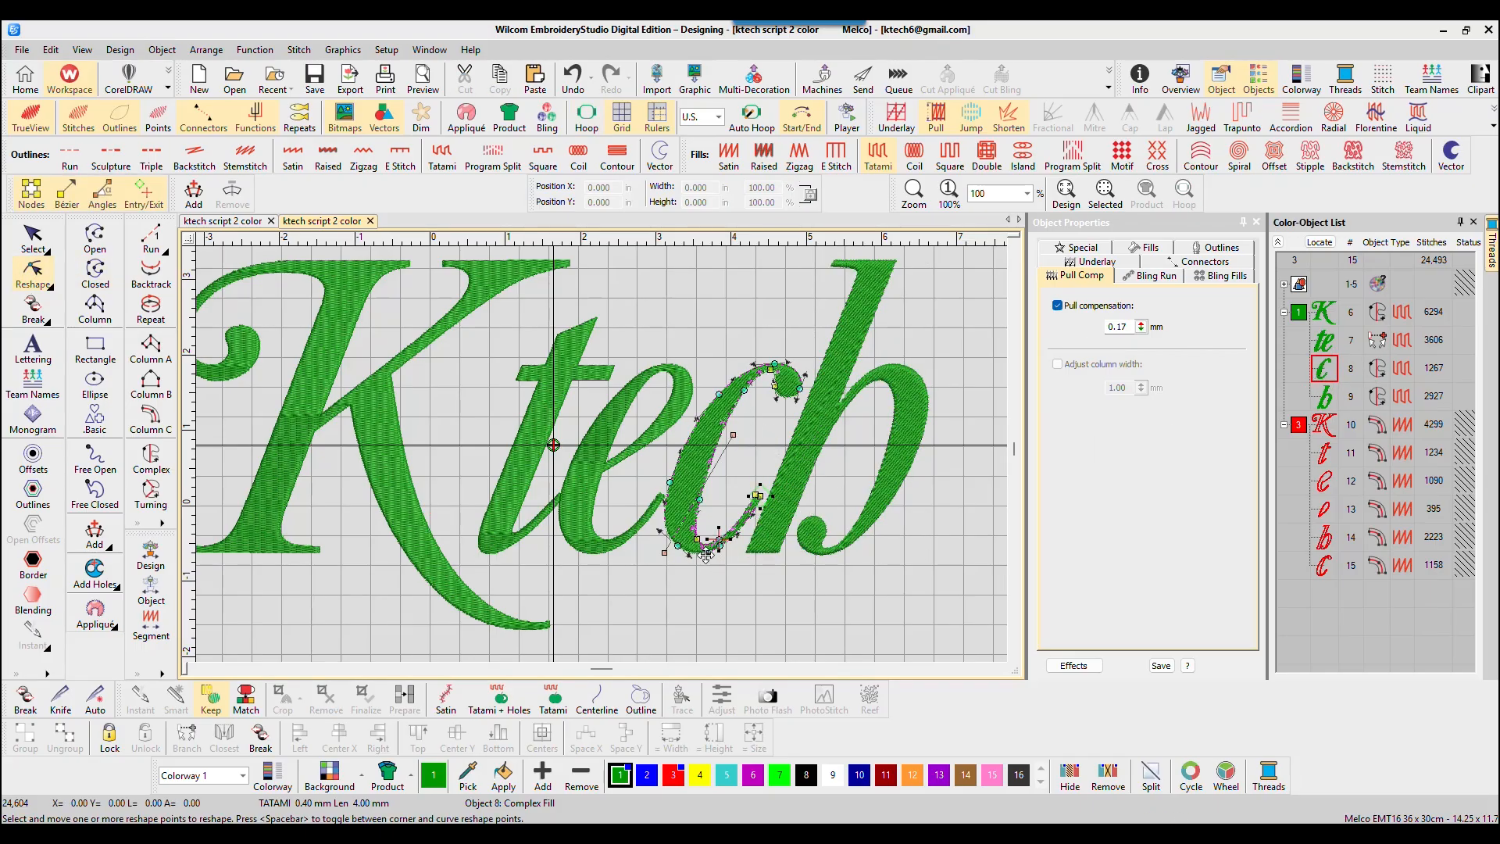
pyautogui.moveTo(761, 488)
pyautogui.mouseDown()
pyautogui.moveTo(723, 538)
pyautogui.moveTo(669, 497)
pyautogui.mouseUp()
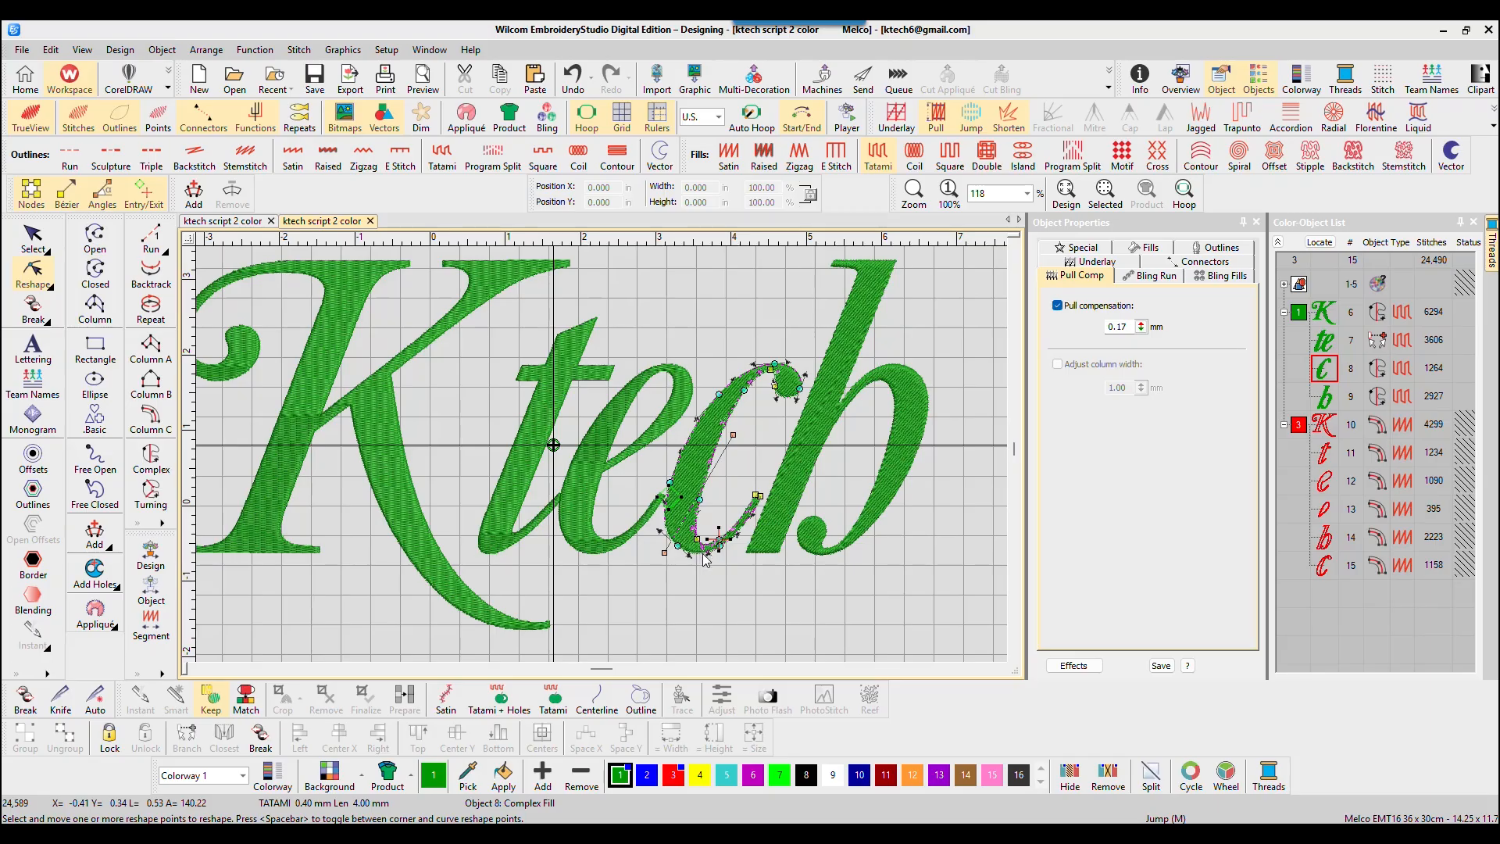
pyautogui.moveTo(717, 532); pyautogui.dragTo(758, 496)
pyautogui.click(735, 433)
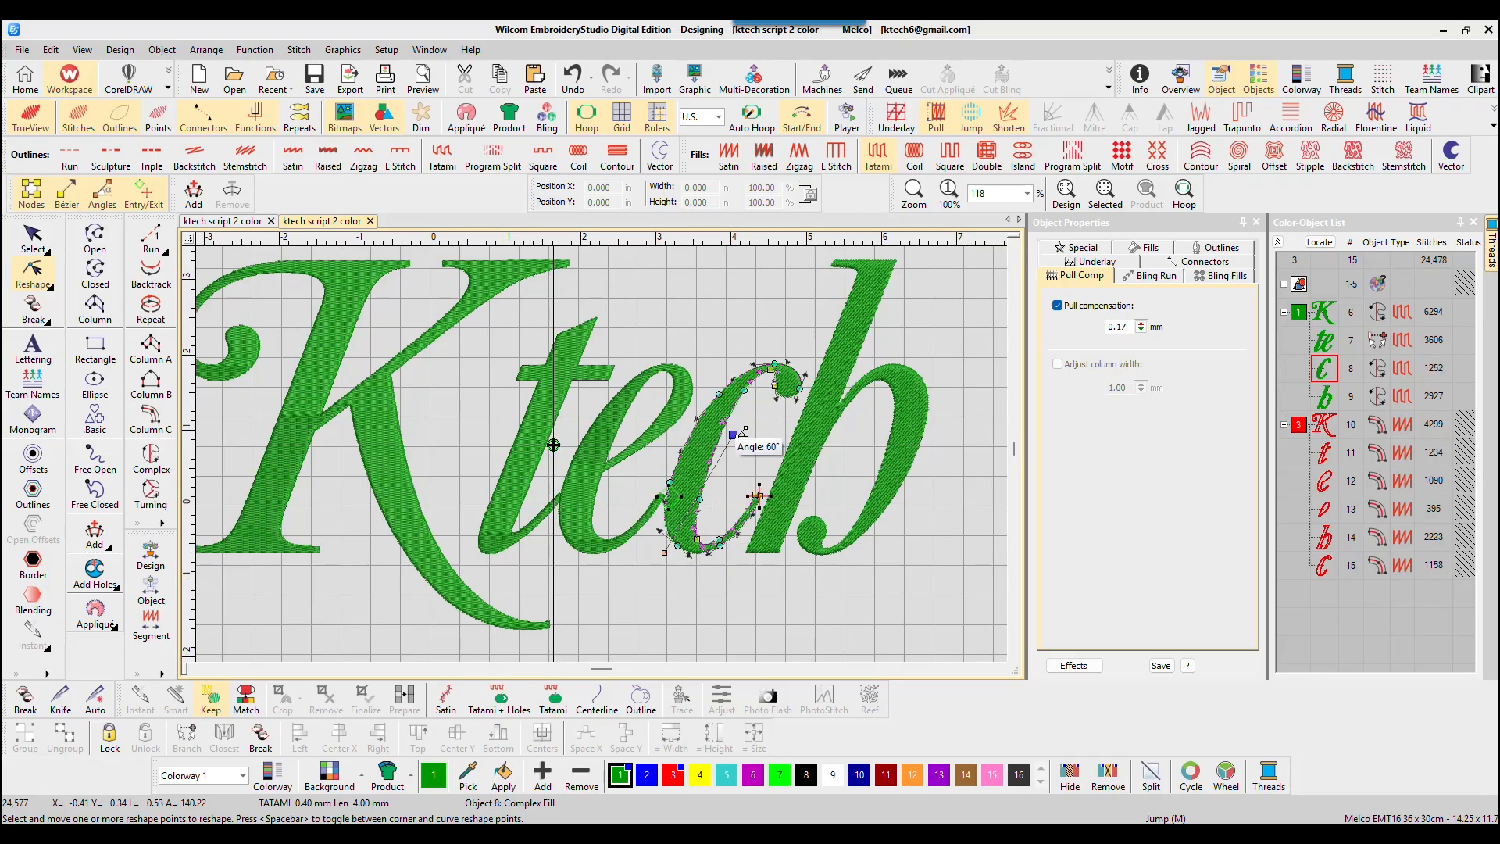
pyautogui.moveTo(742, 432); pyautogui.dragTo(739, 552)
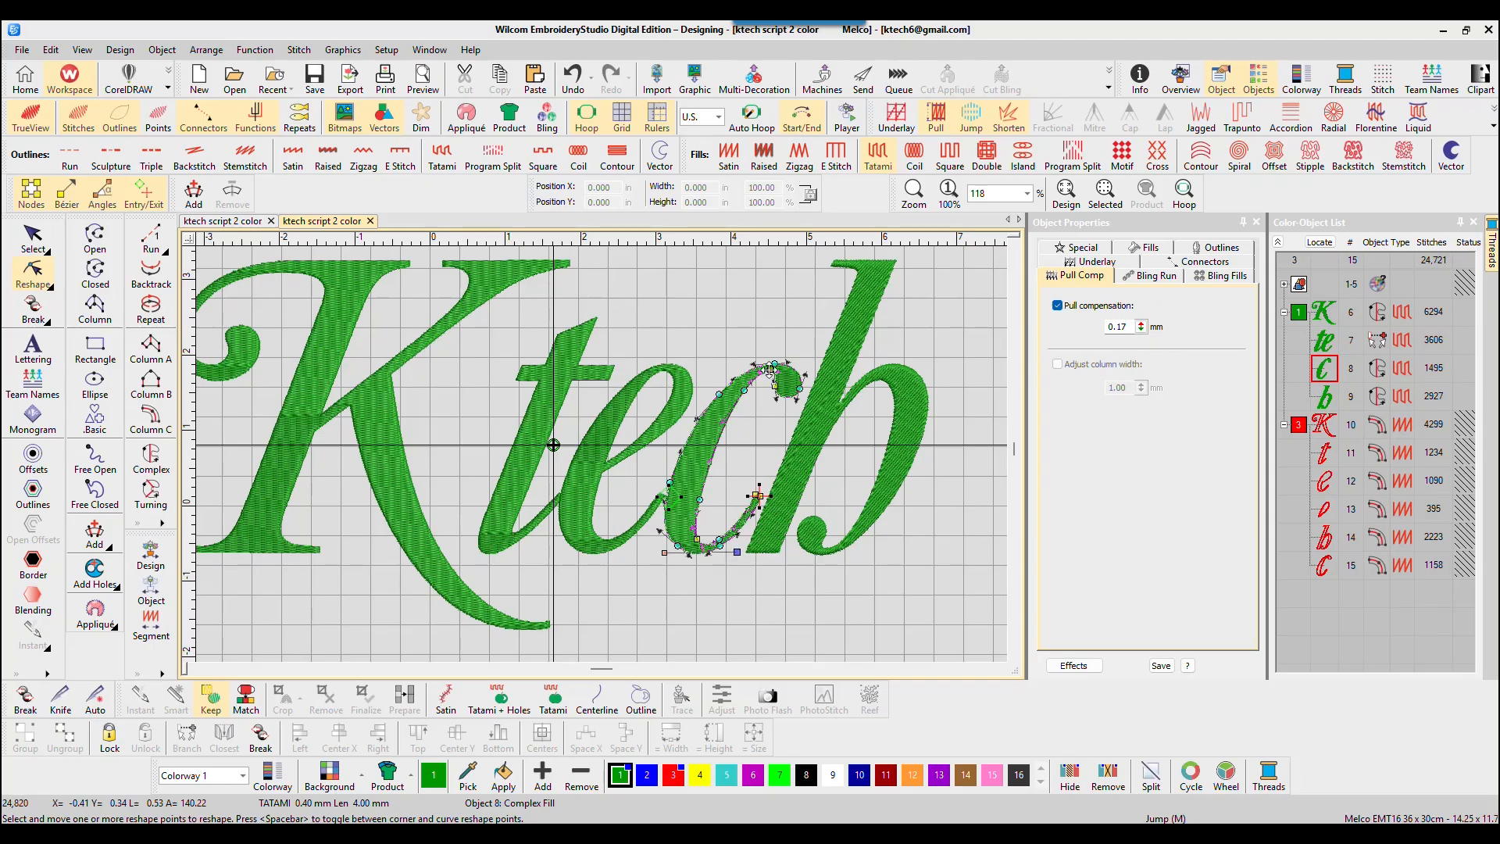
# Move the green b's exit point just below the foot of its stem and turn its stitch angle line to horizontal.
pyautogui.click(1326, 397)
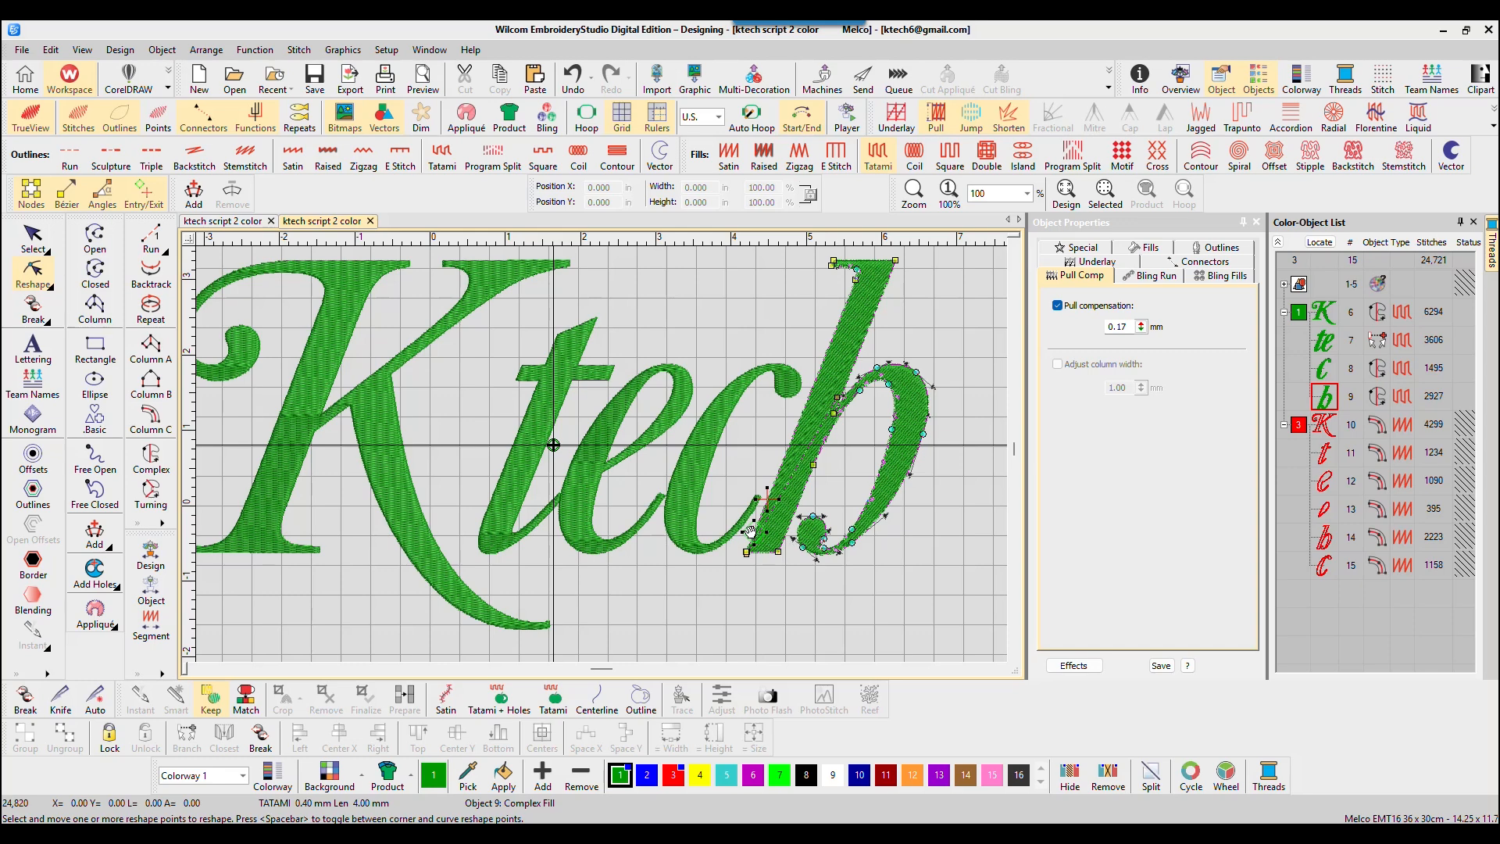
pyautogui.moveTo(749, 529)
pyautogui.mouseDown()
pyautogui.moveTo(757, 543)
pyautogui.moveTo(773, 535)
pyautogui.moveTo(754, 571)
pyautogui.moveTo(726, 569)
pyautogui.moveTo(745, 564)
pyautogui.mouseUp()
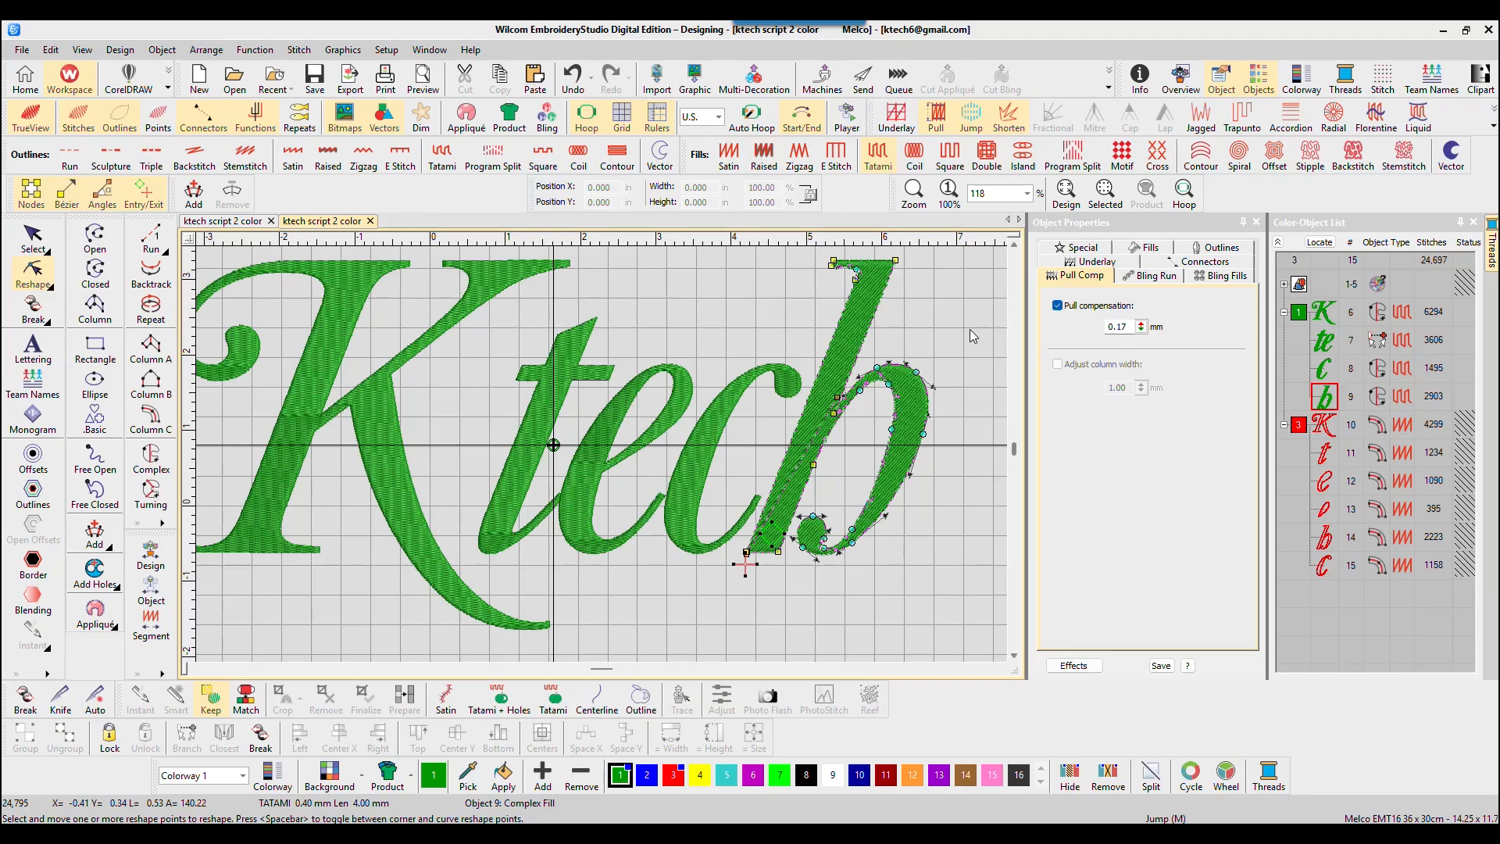
pyautogui.scroll(1, 946, 360)
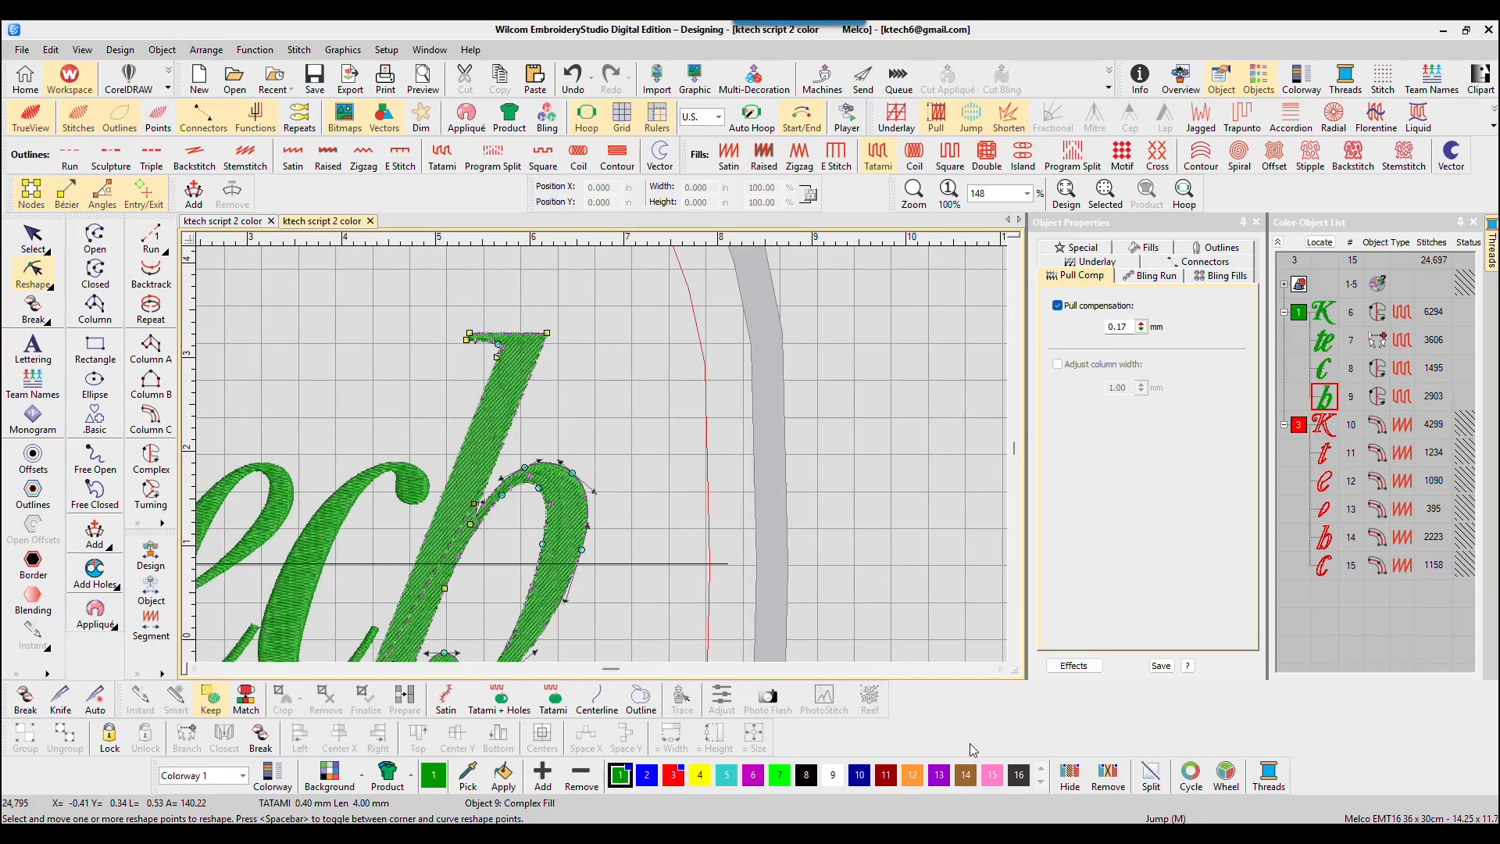
pyautogui.click(1014, 660)
pyautogui.click(1014, 660)
pyautogui.click(1014, 660)
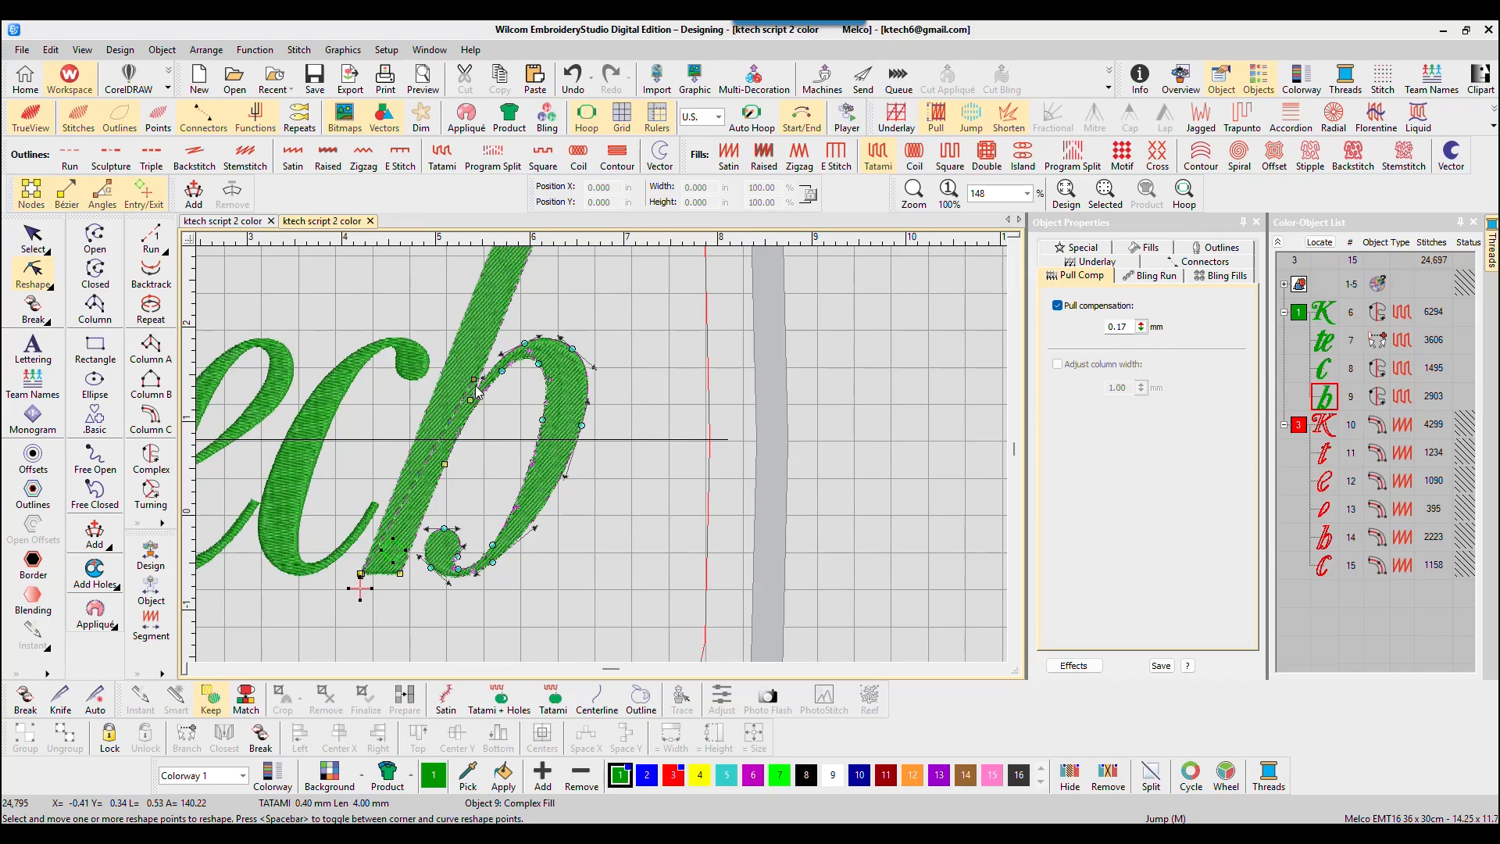
pyautogui.moveTo(478, 390); pyautogui.dragTo(542, 574)
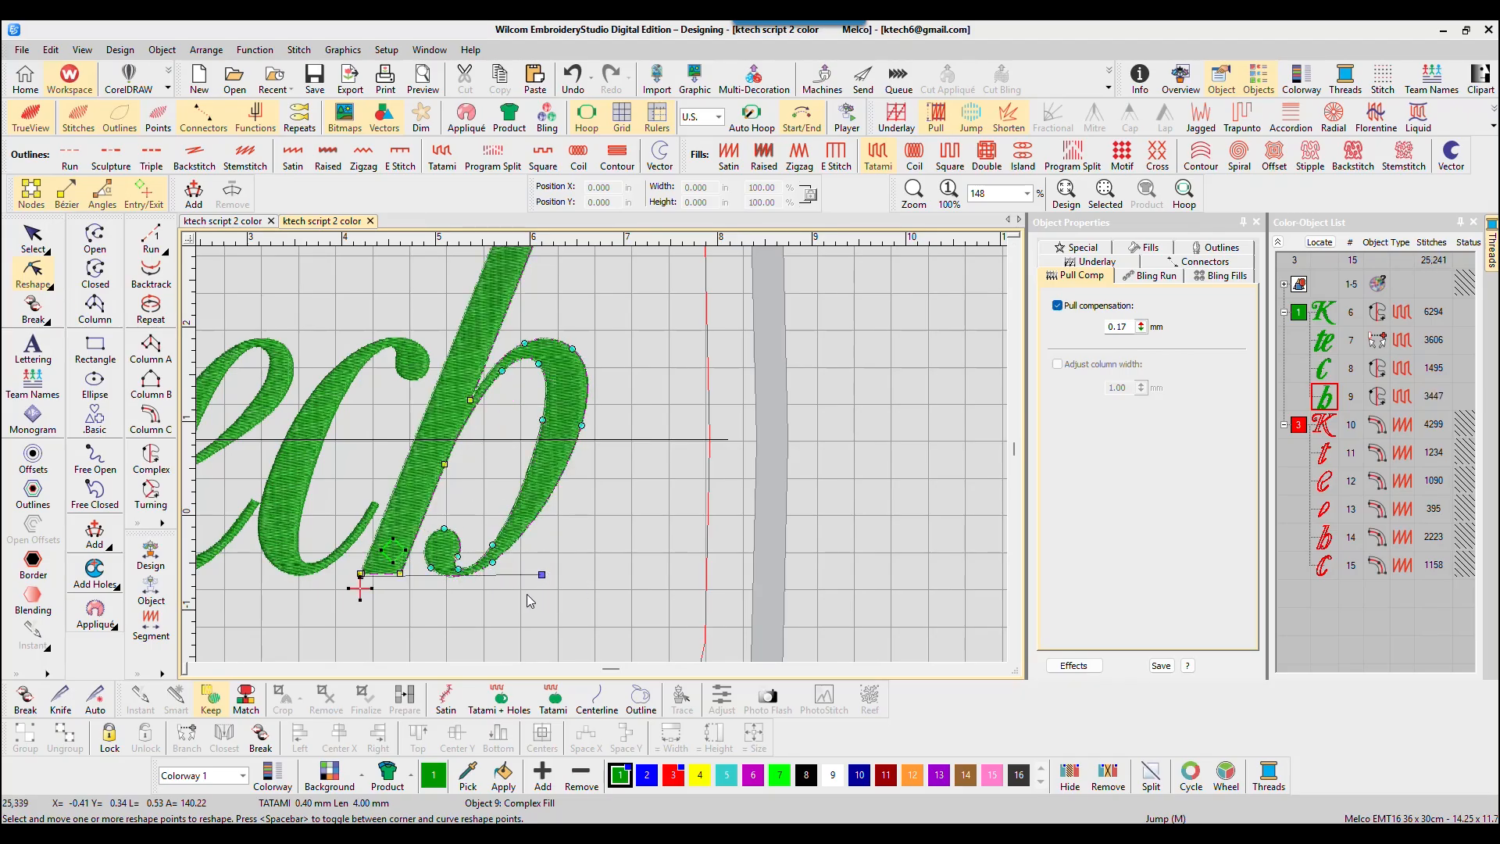
# Save the design and leave reshape mode with nothing selected.
pyautogui.click(310, 78)
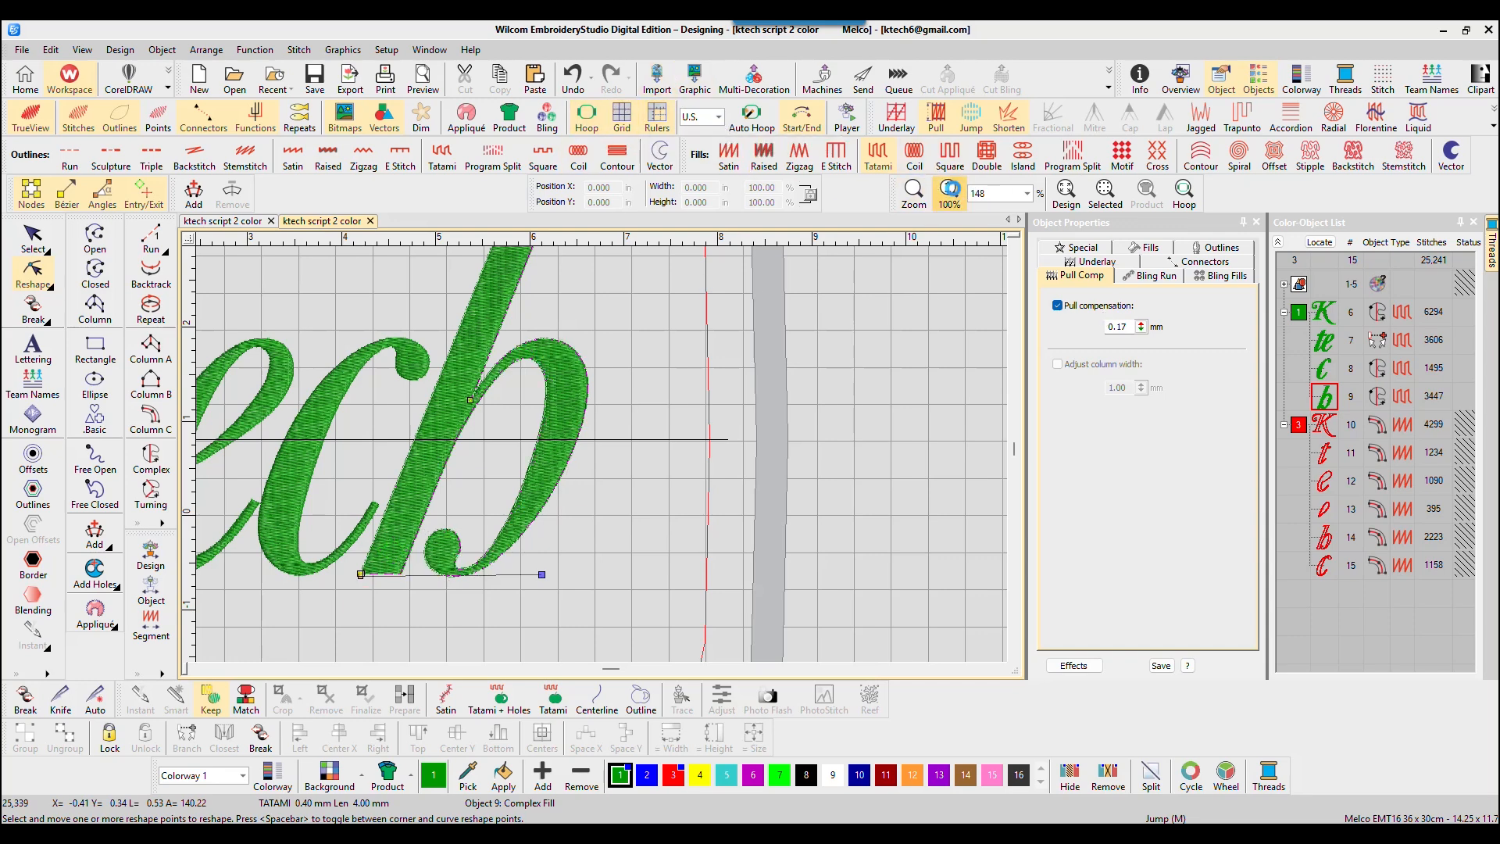
pyautogui.click(949, 192)
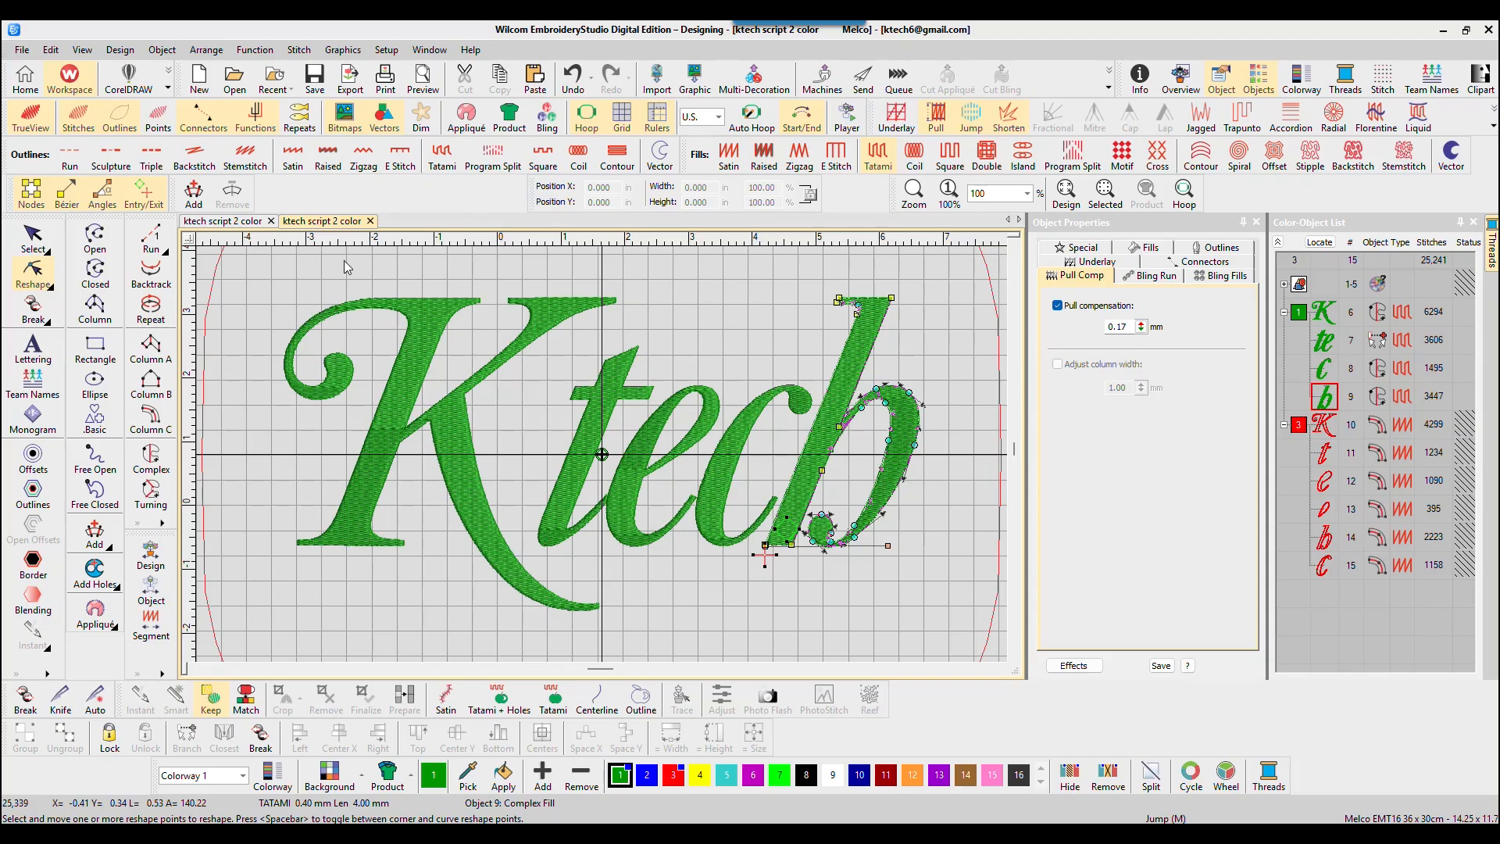
pyautogui.click(33, 235)
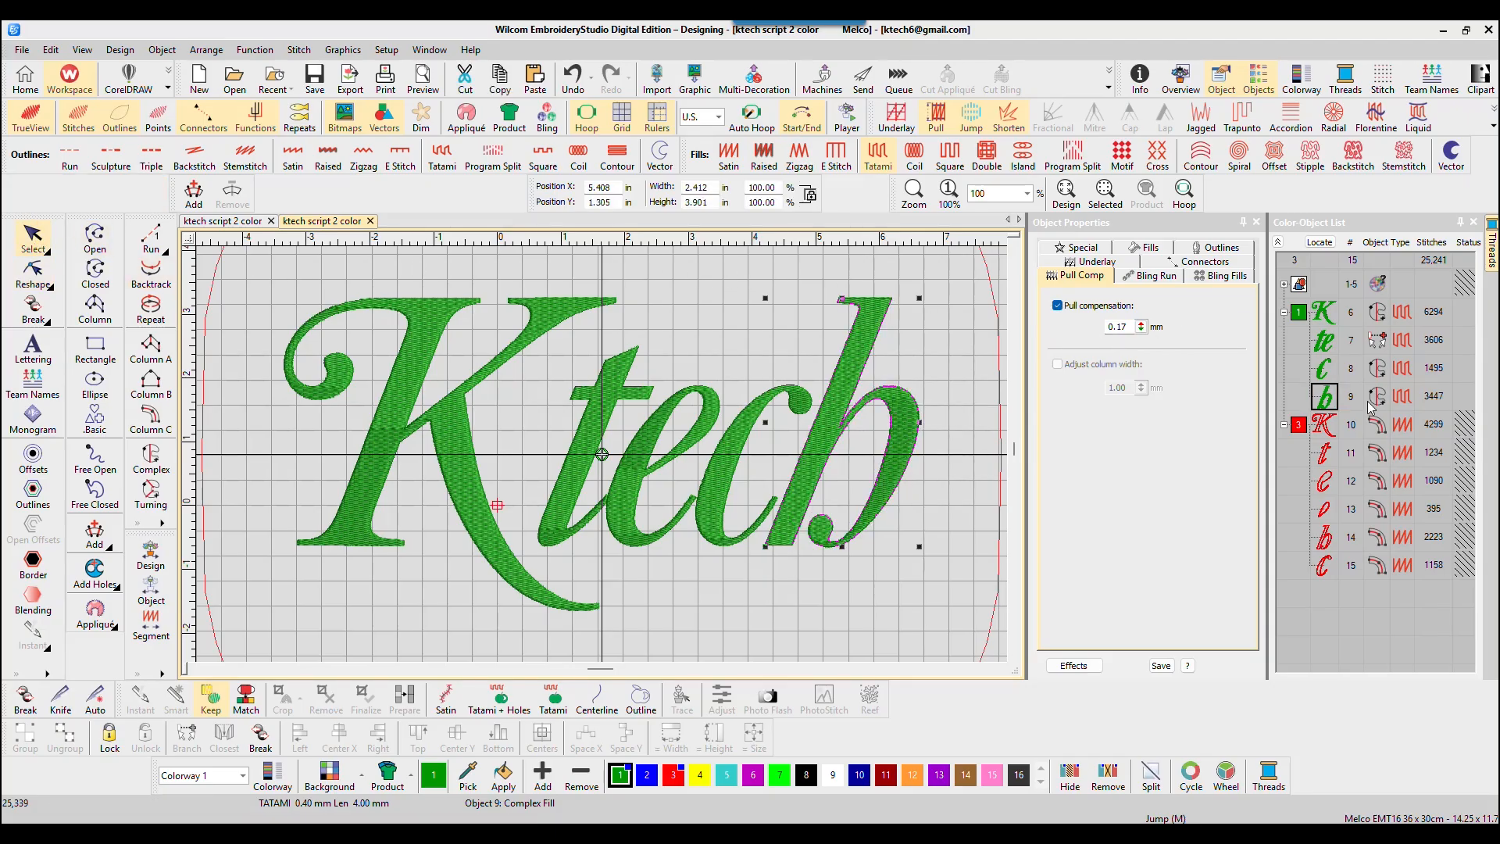
pyautogui.click(806, 261)
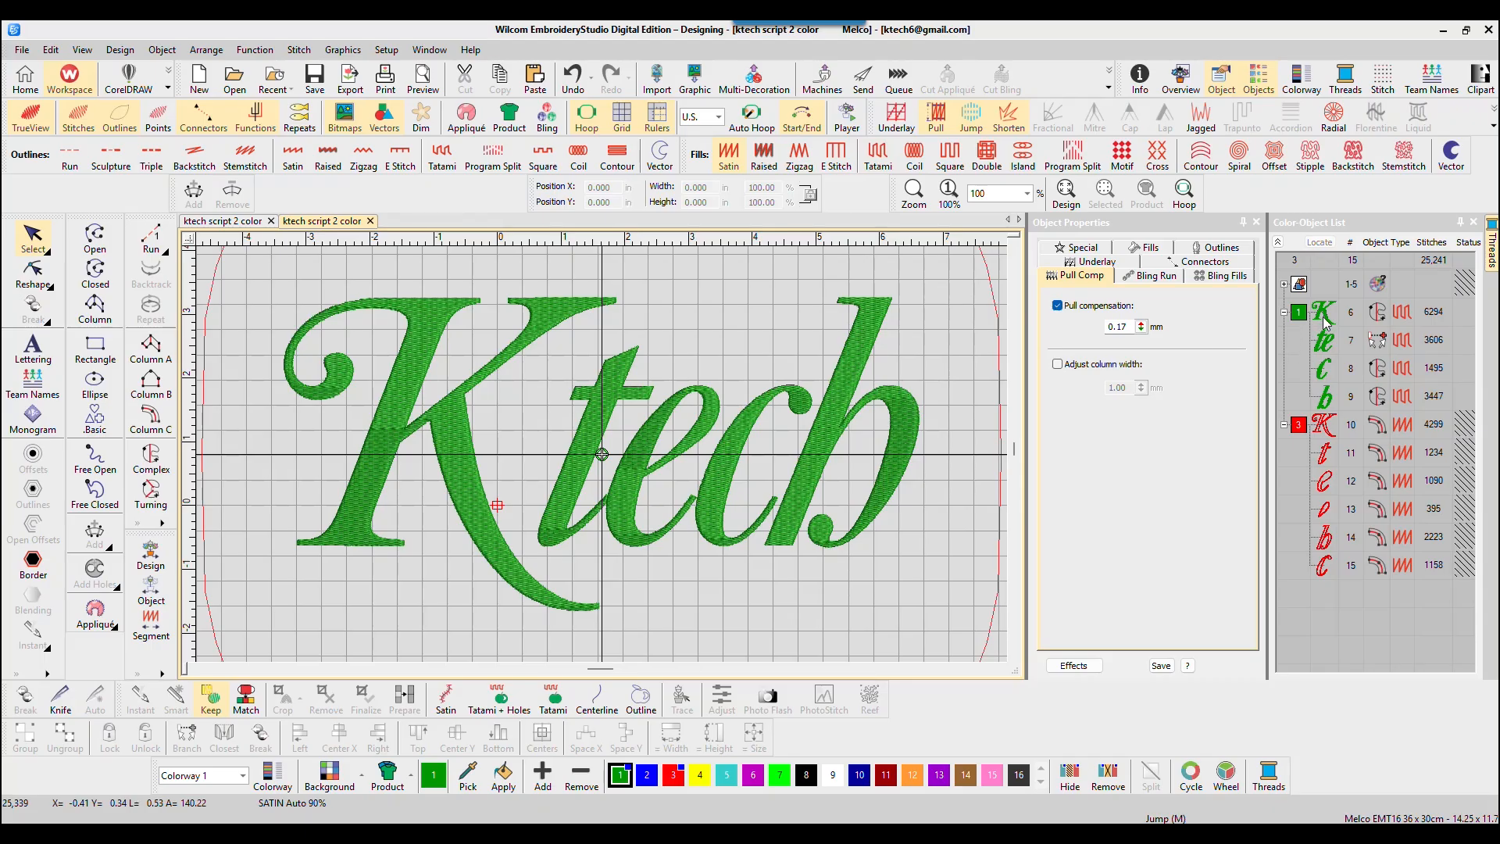
# Select all the green objects and review their tatami fill and pull compensation settings.
pyautogui.click(1325, 319)
pyautogui.click(969, 289)
pyautogui.click(1301, 314)
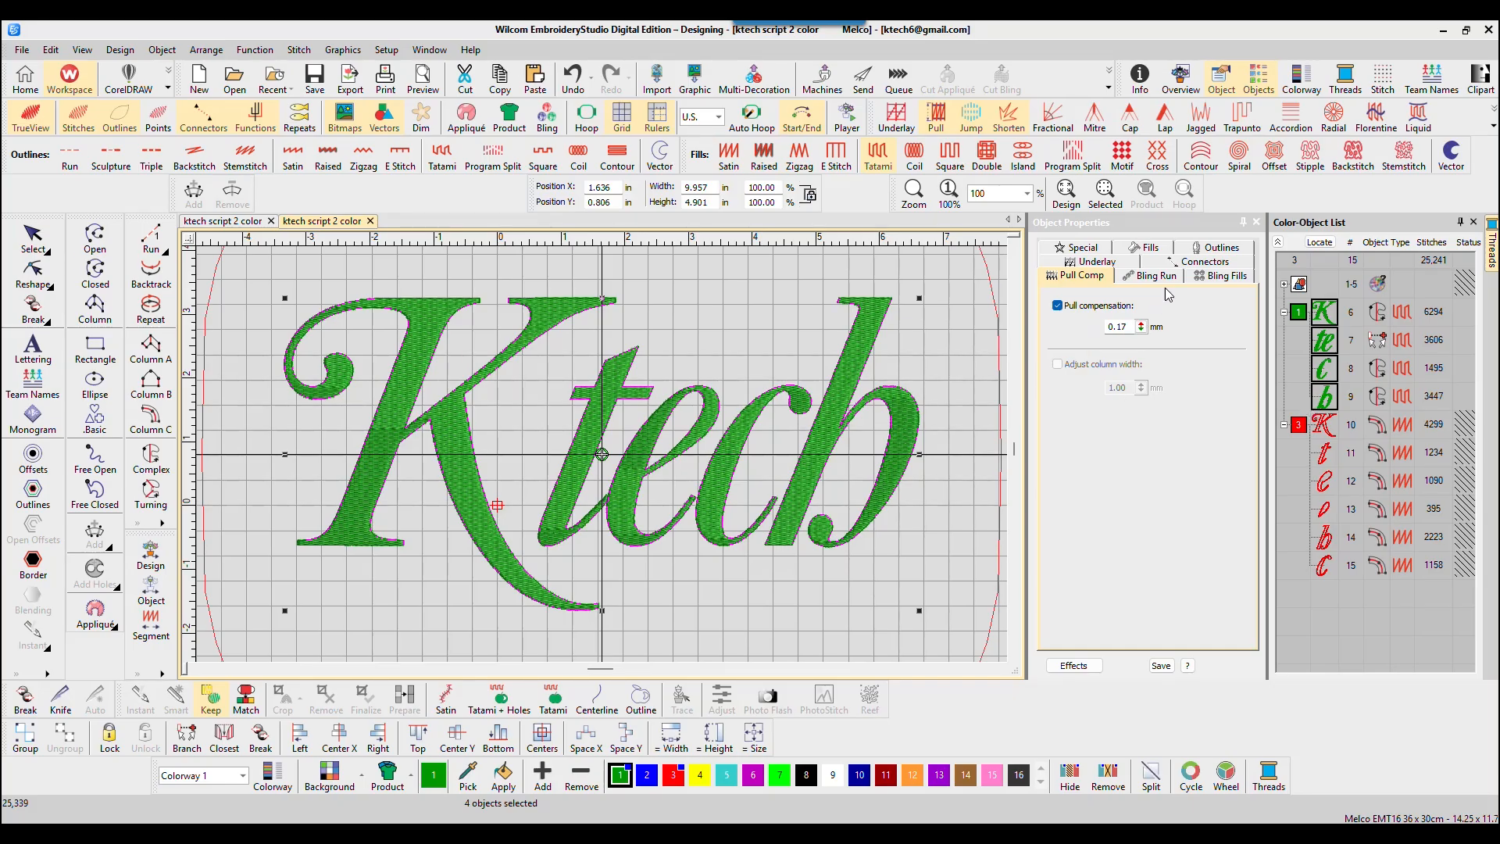
pyautogui.click(1148, 248)
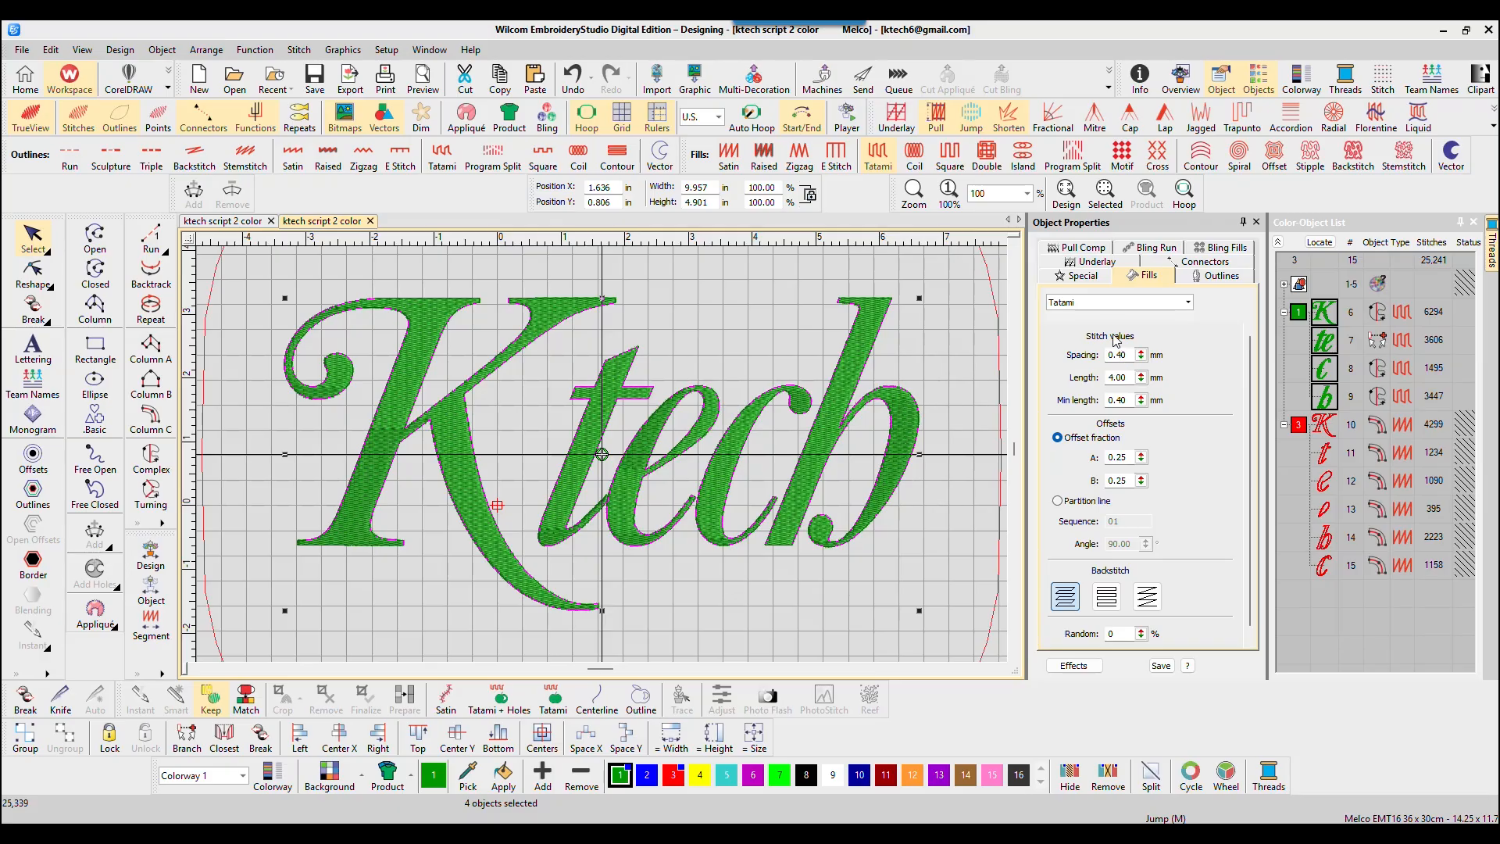
pyautogui.click(1080, 248)
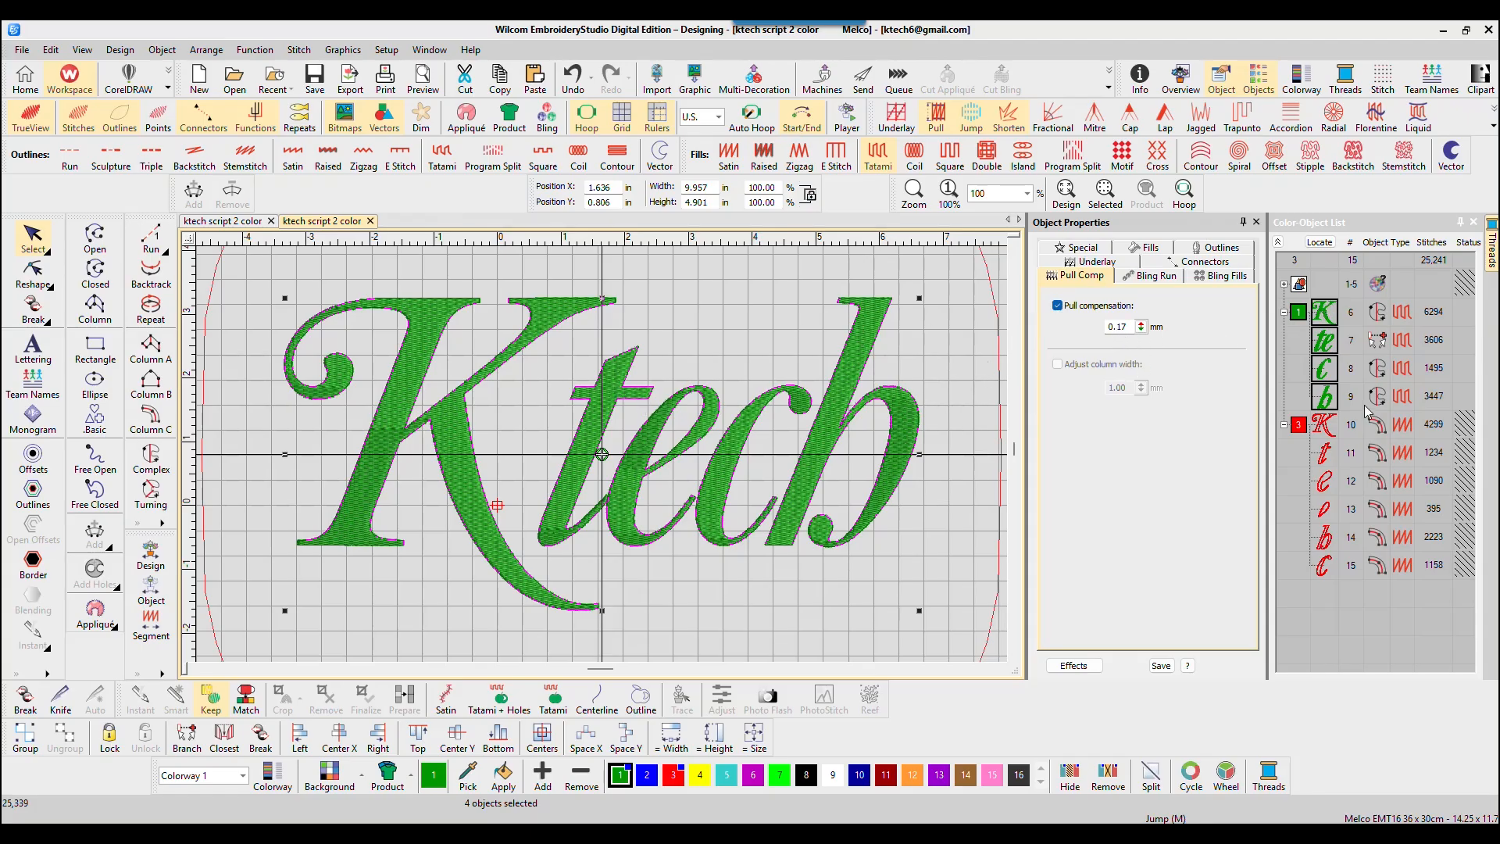
# Unhide all the red satin borders around the letters.
pyautogui.click(1301, 427)
pyautogui.rightClick(1296, 426)
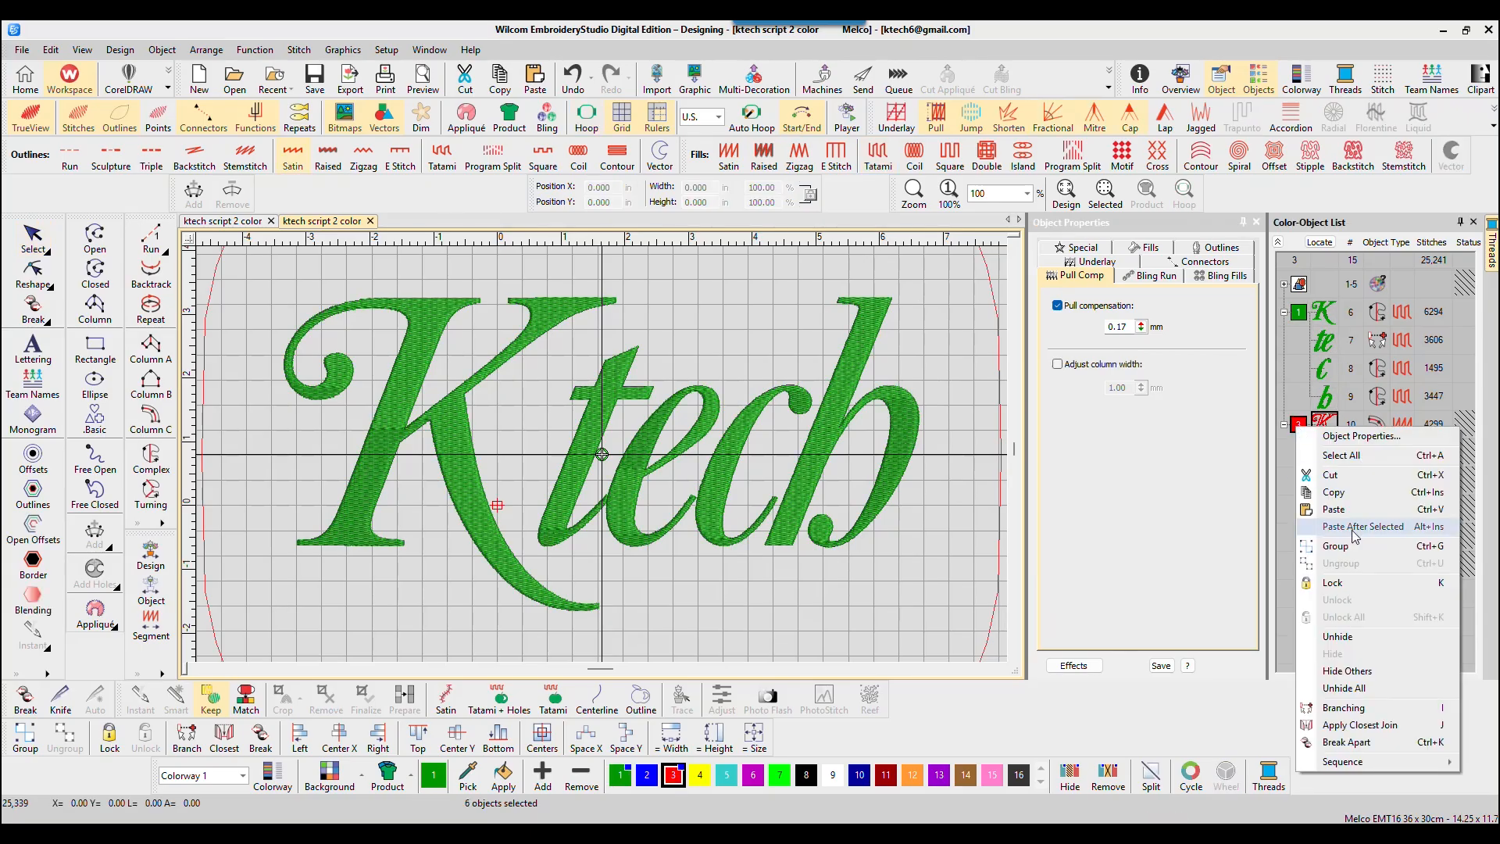
pyautogui.click(1337, 636)
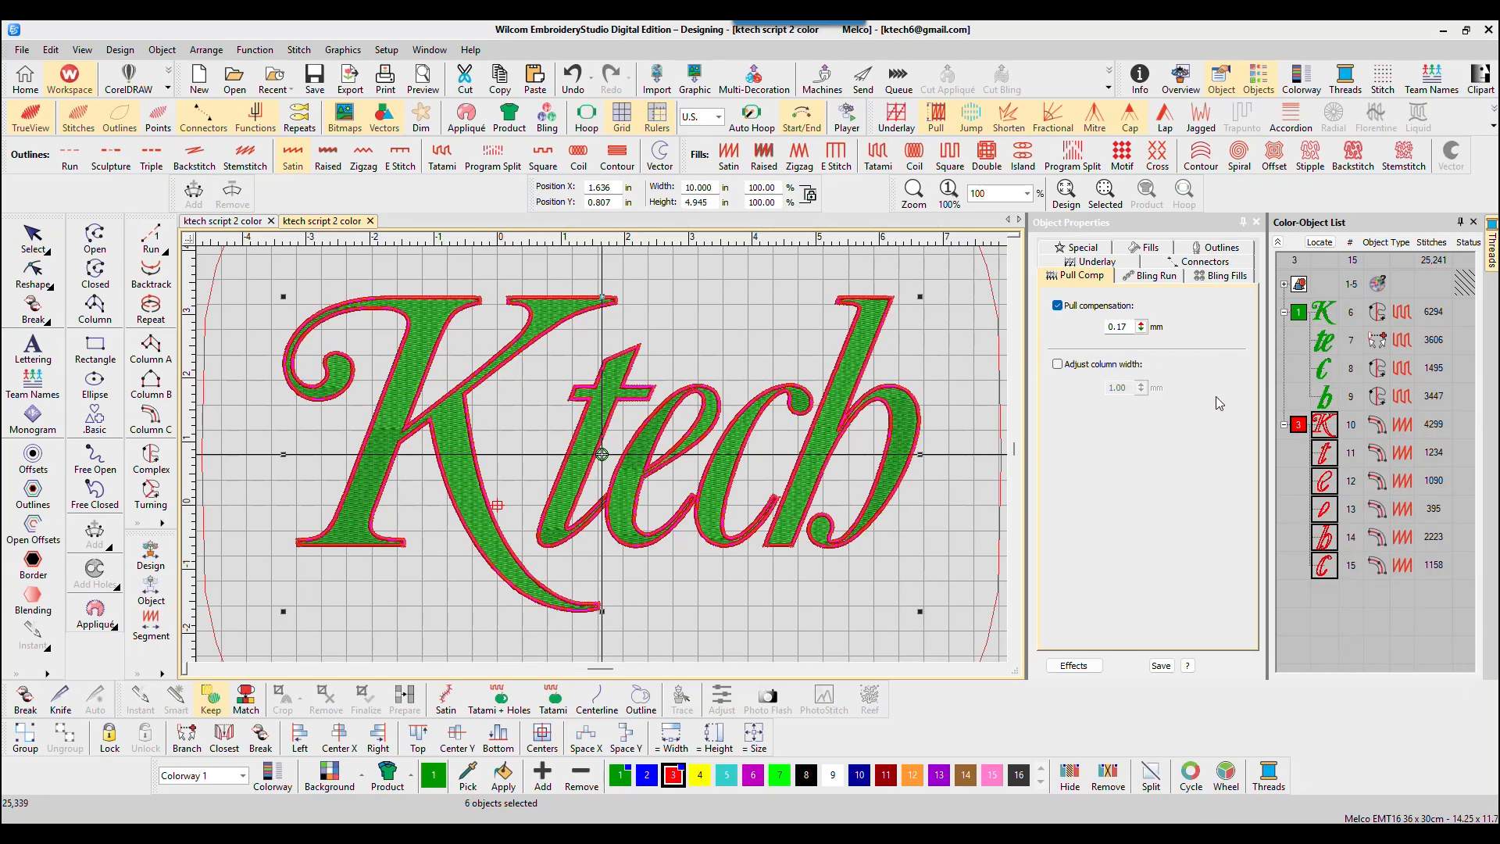
# Select all the green fills and turn off TrueView to inspect their stitch lines under the t's red border.
pyautogui.click(1300, 314)
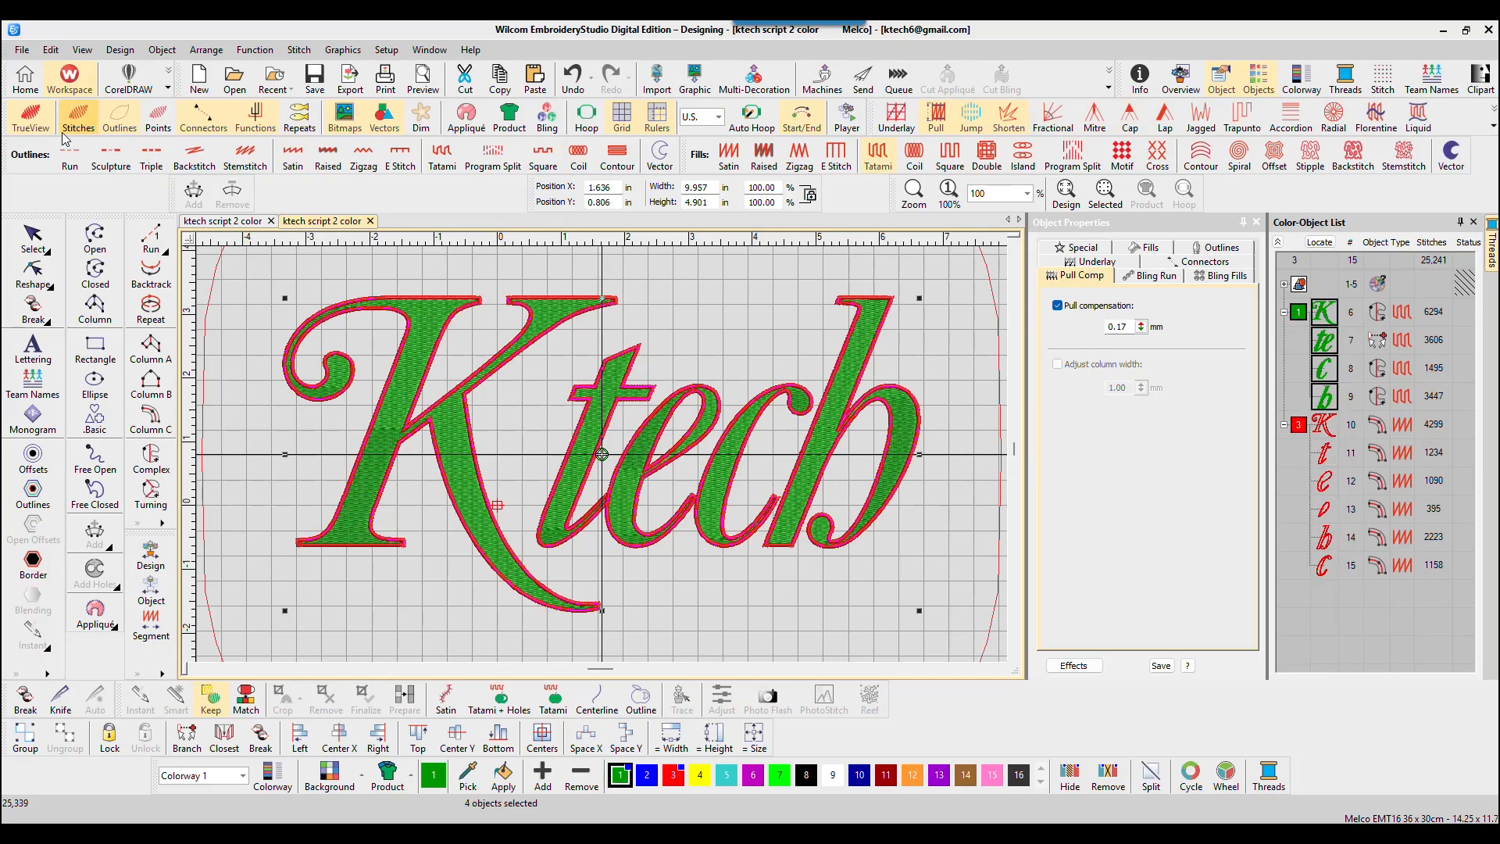
pyautogui.click(29, 118)
pyautogui.scroll(4, 538, 344)
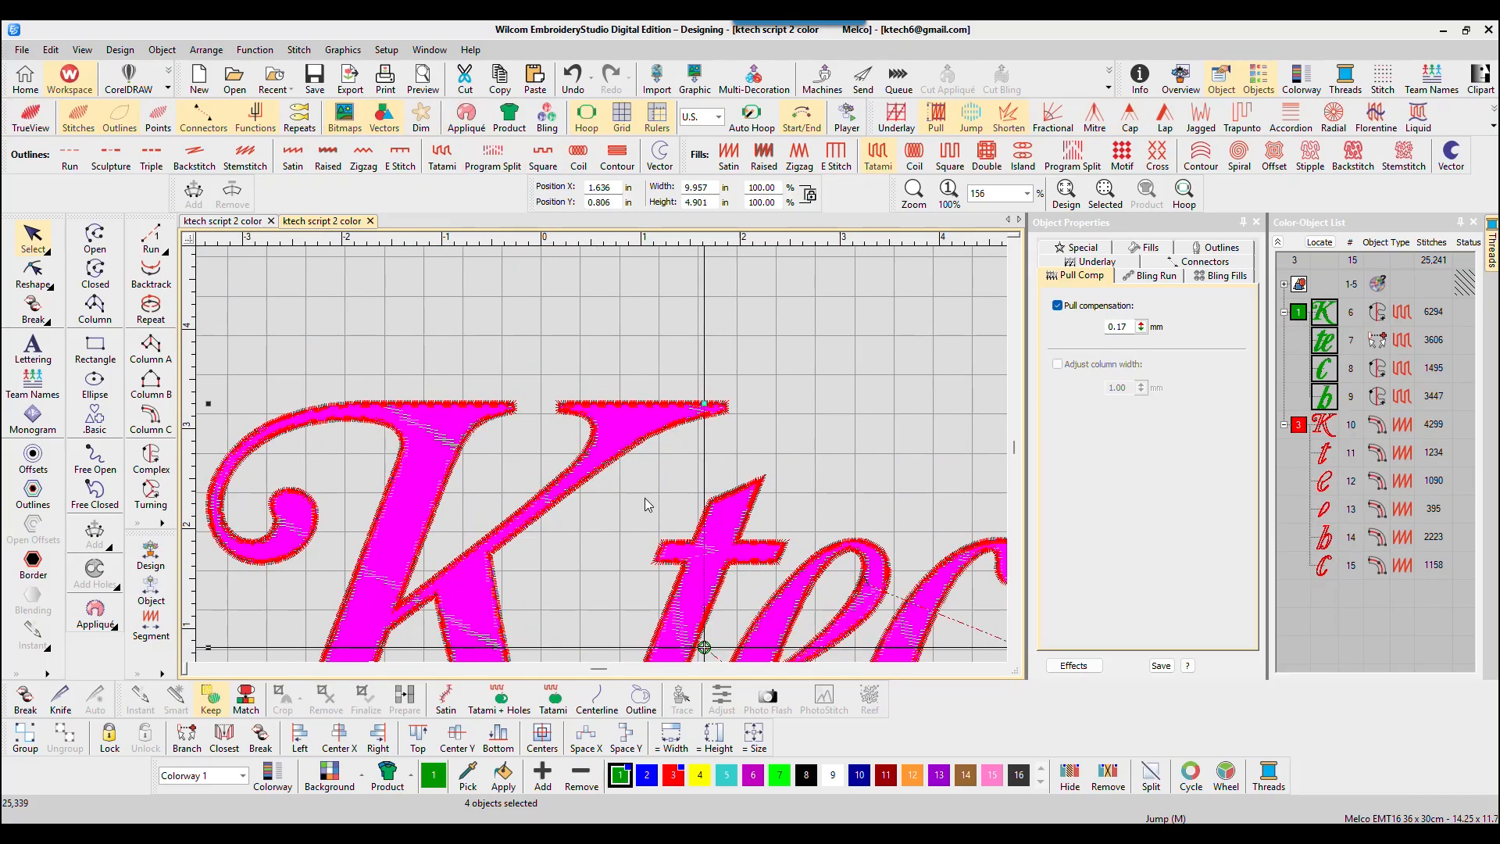
pyautogui.scroll(9, 570, 387)
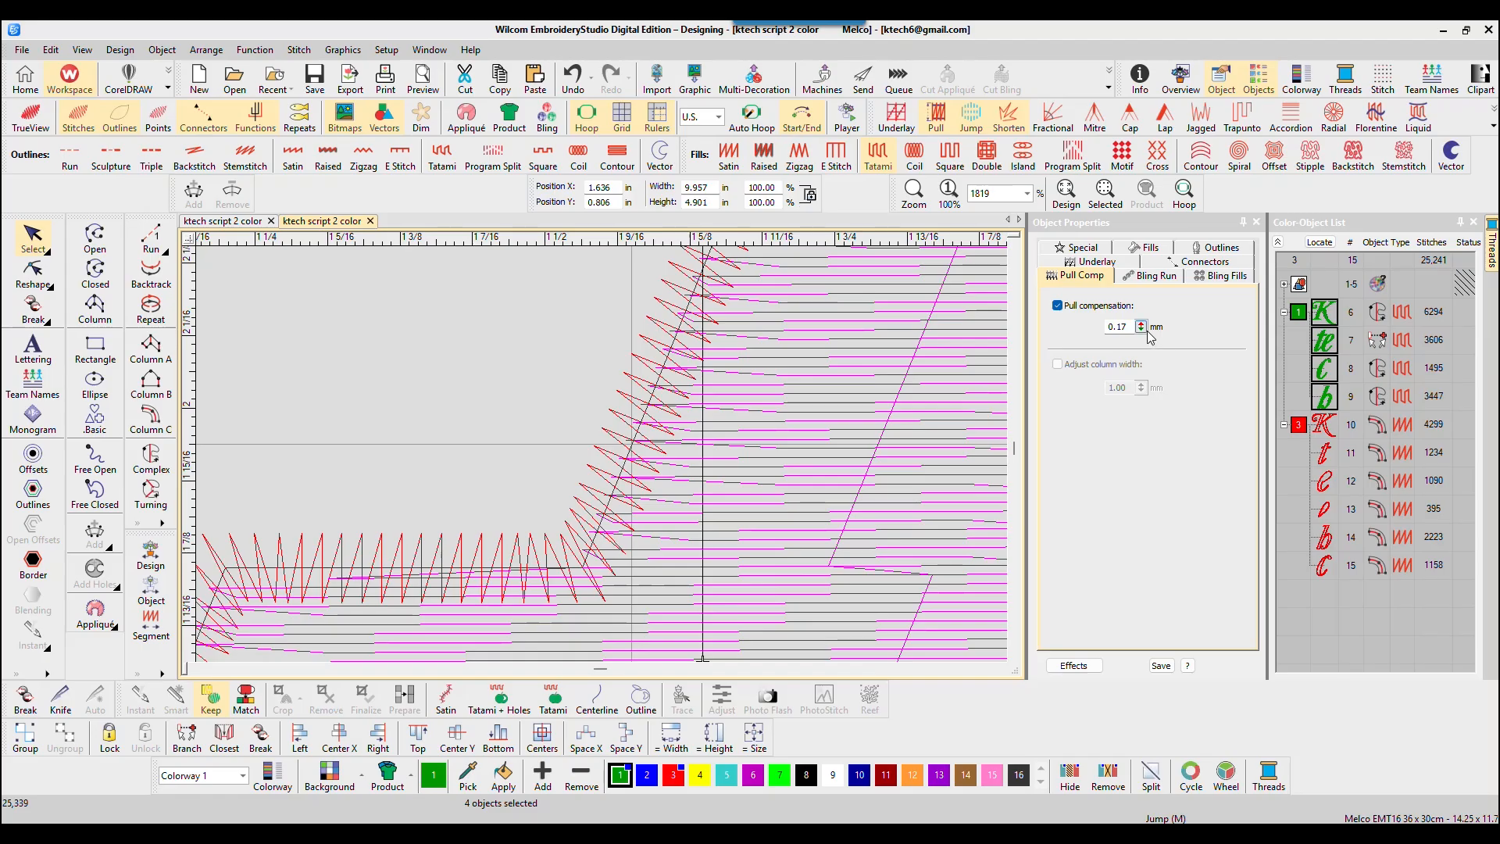
# Try pull compensation values of 0.88 mm and 0.40 mm on the green fills.
pyautogui.moveTo(1142, 327); pyautogui.dragTo(1061, 223)
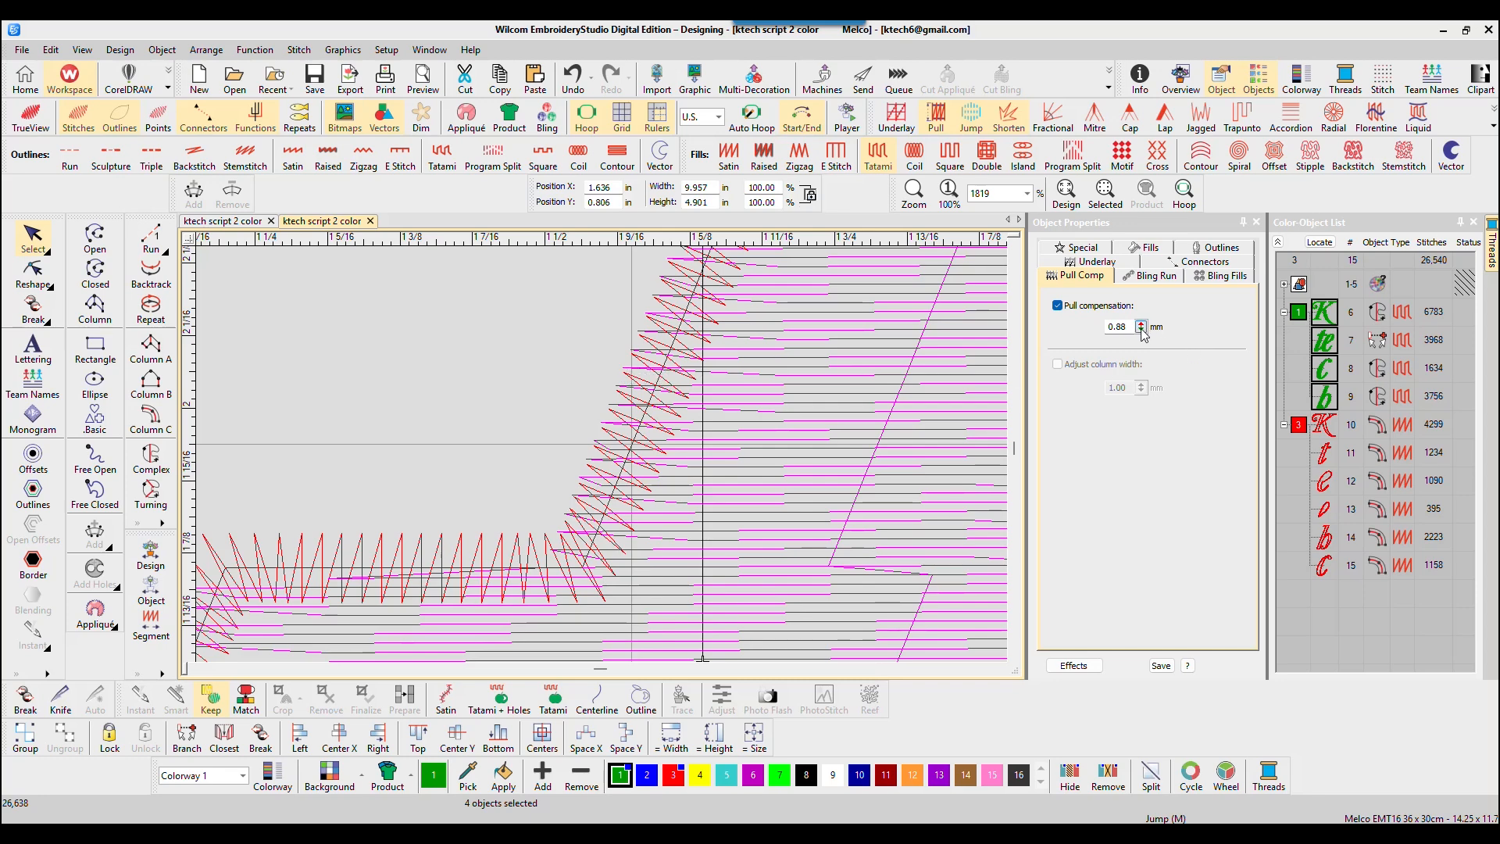
pyautogui.moveTo(1143, 331); pyautogui.dragTo(1073, 399)
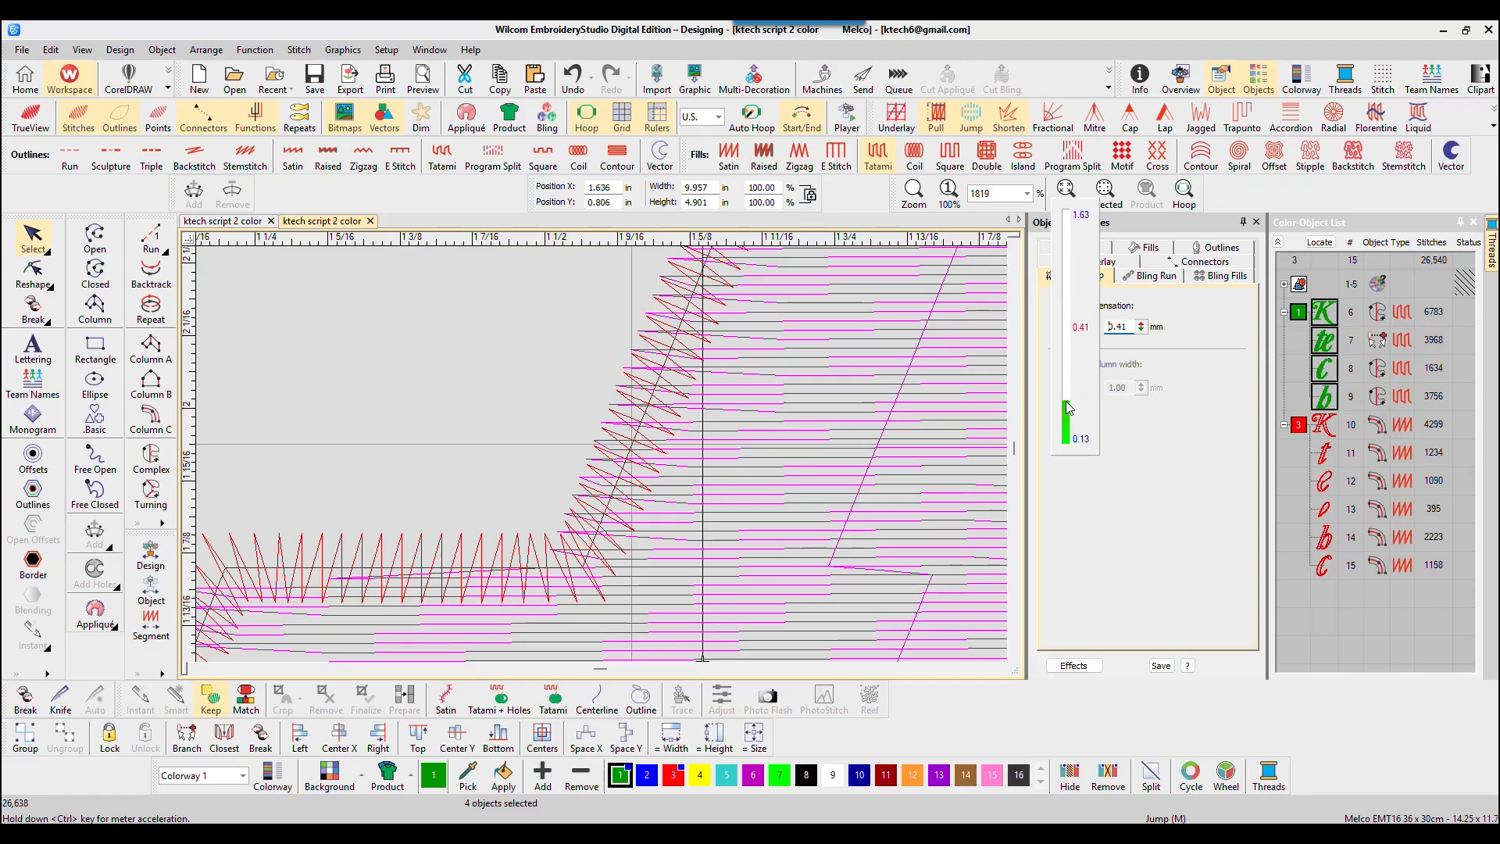
pyautogui.moveTo(1068, 408); pyautogui.dragTo(1067, 409)
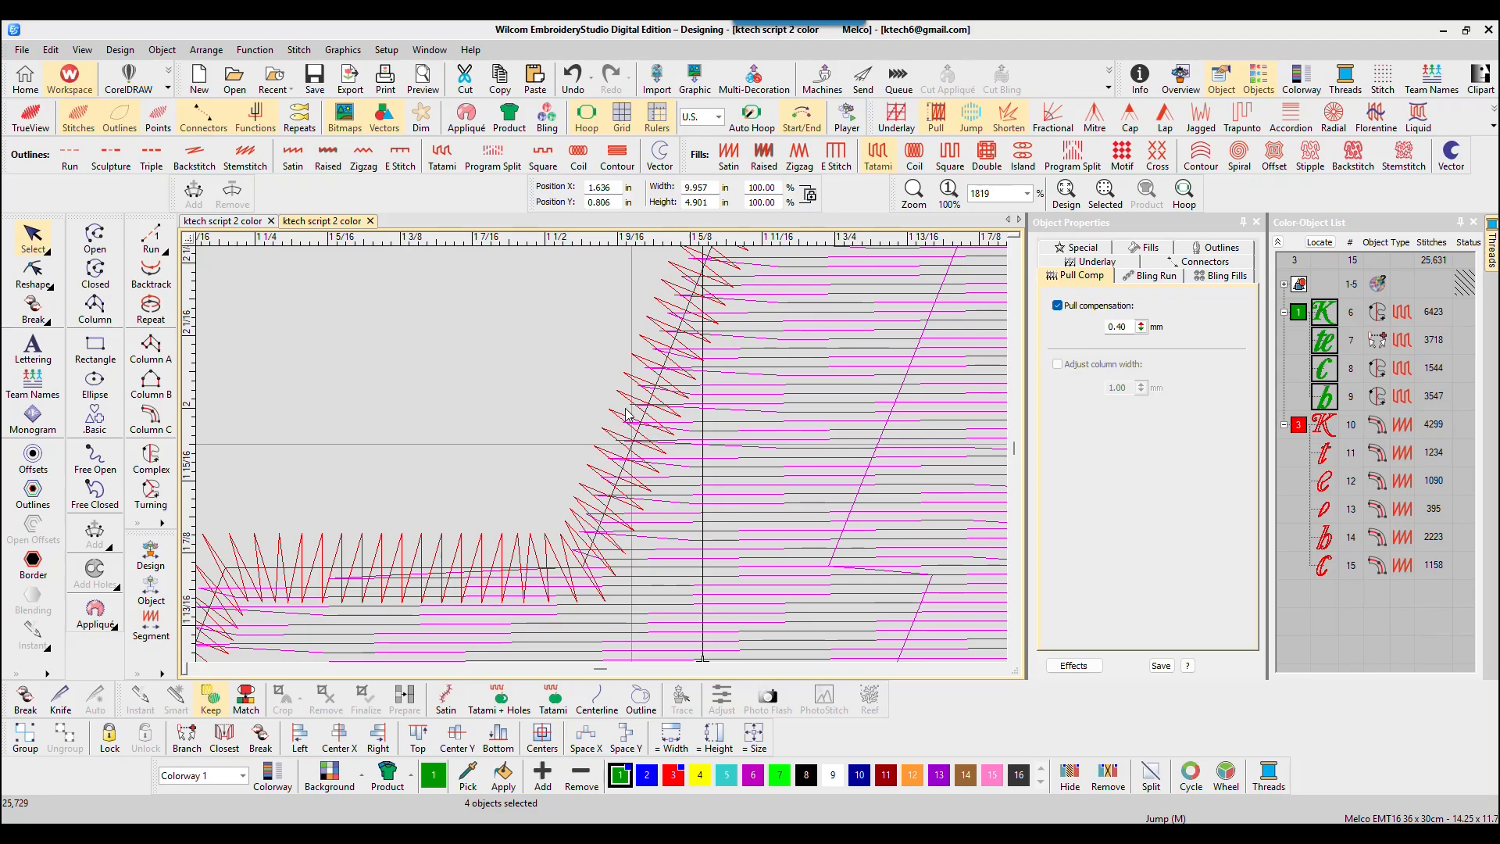
# Set the pull compensation of all the green fills to 0.30 mm.
pyautogui.moveTo(1141, 327); pyautogui.dragTo(1073, 349)
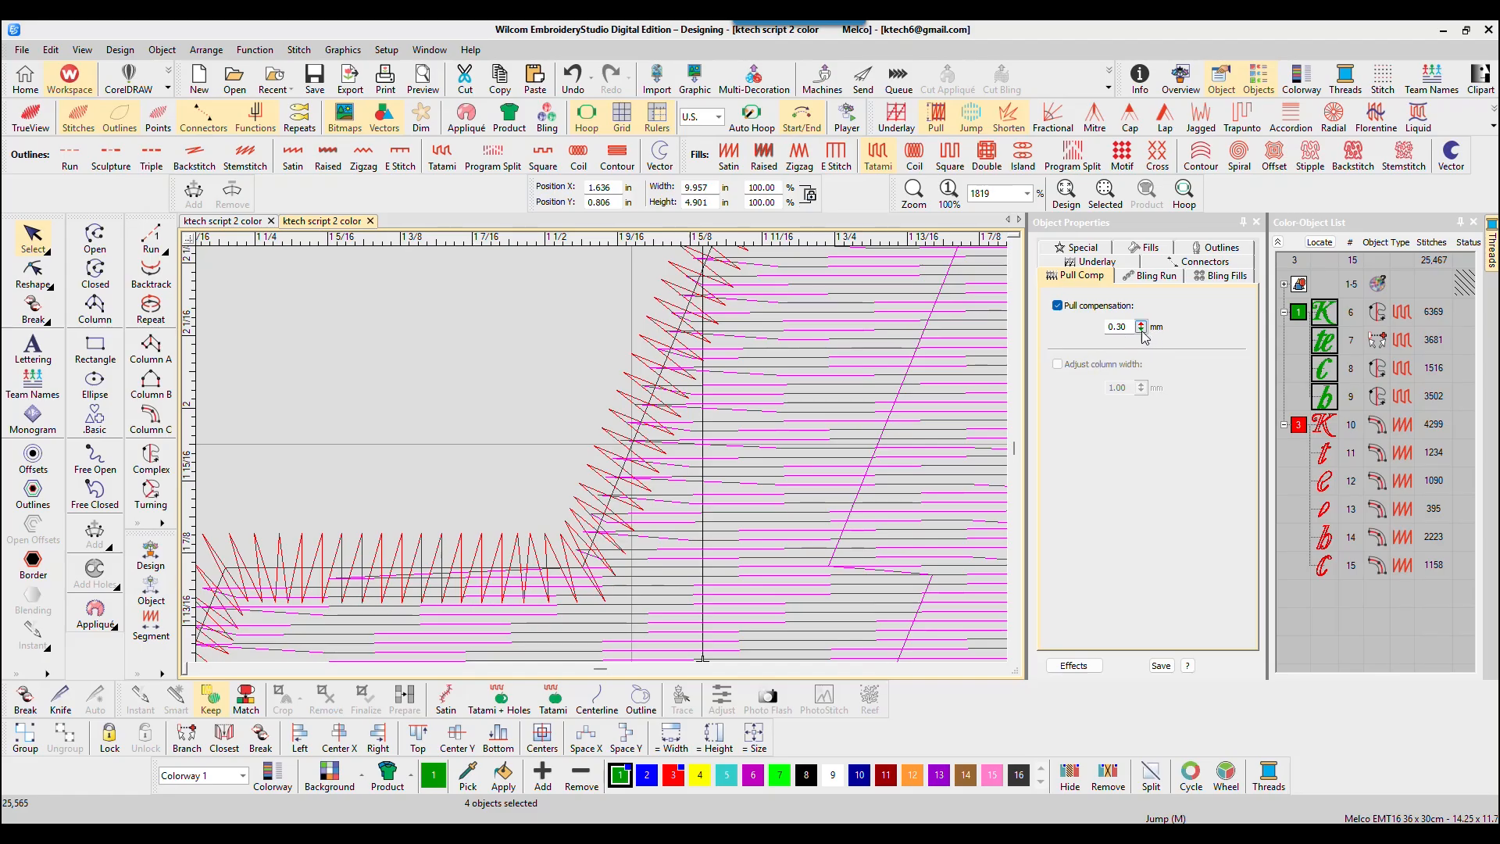
pyautogui.scroll(-4, 690, 446)
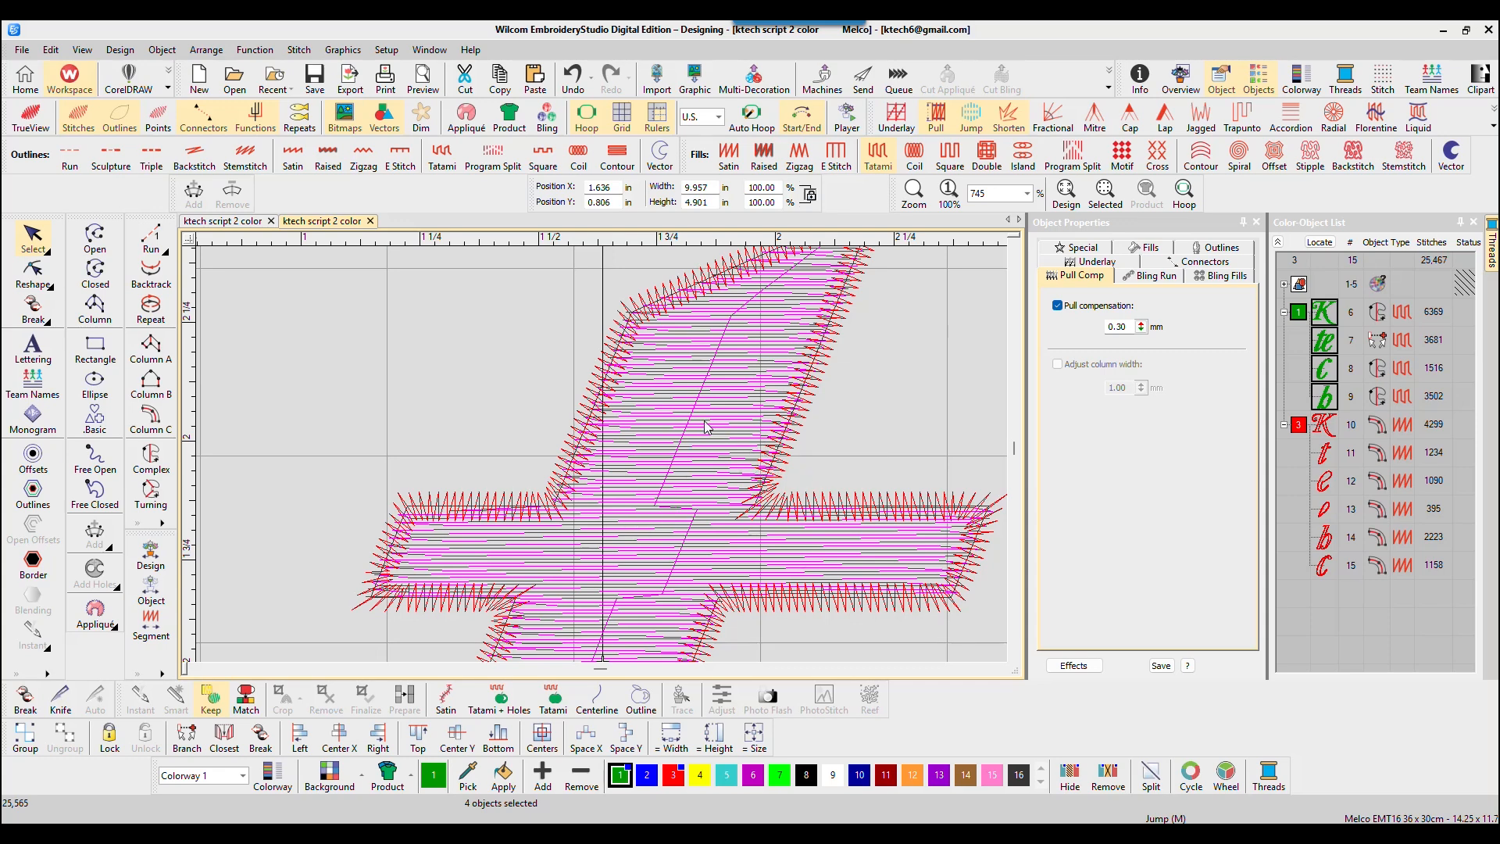
pyautogui.scroll(-3, 603, 462)
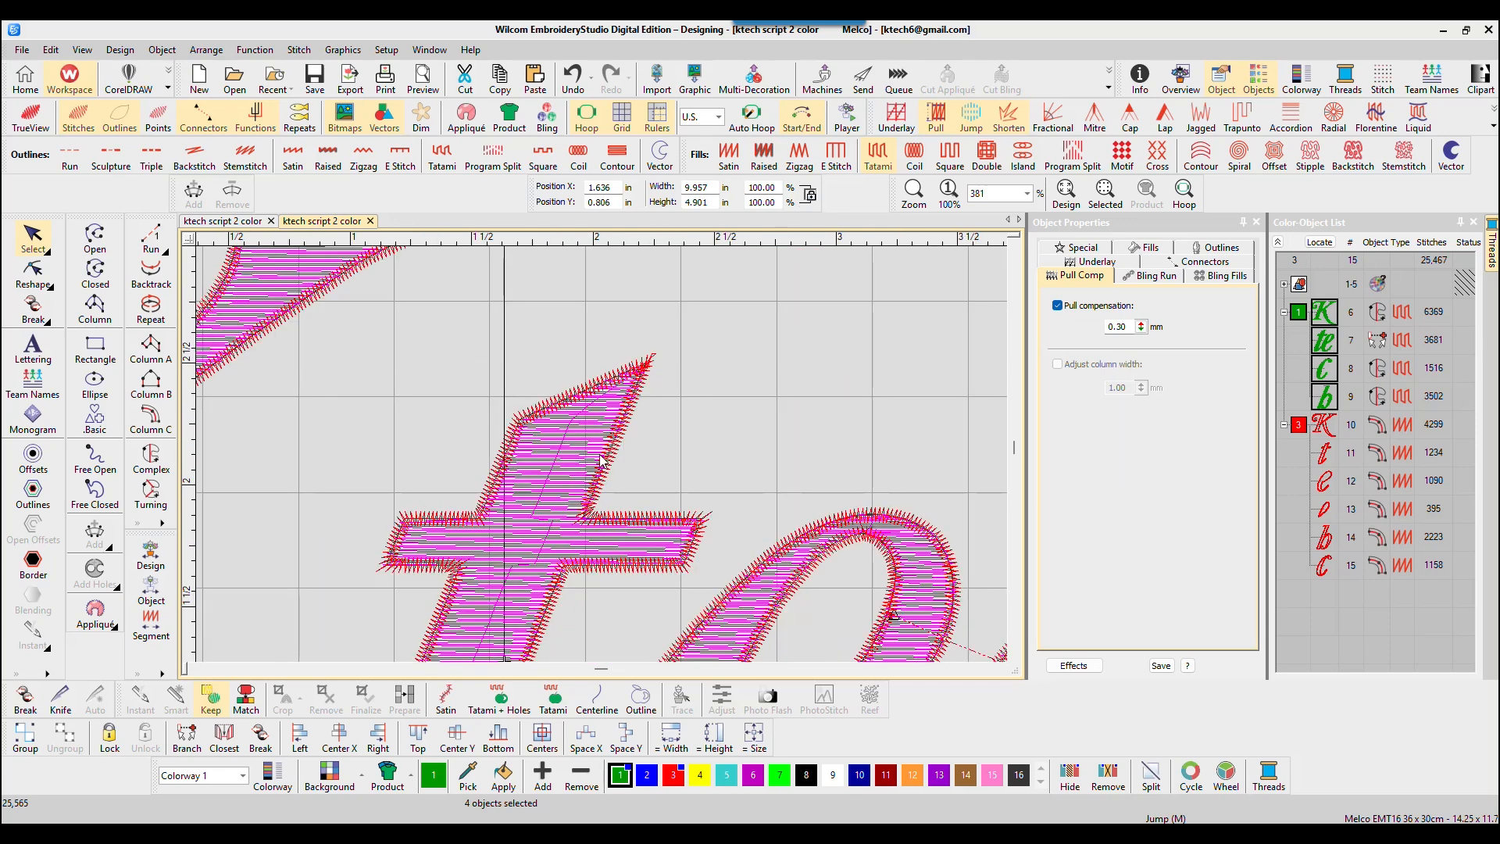
pyautogui.scroll(-3, 603, 462)
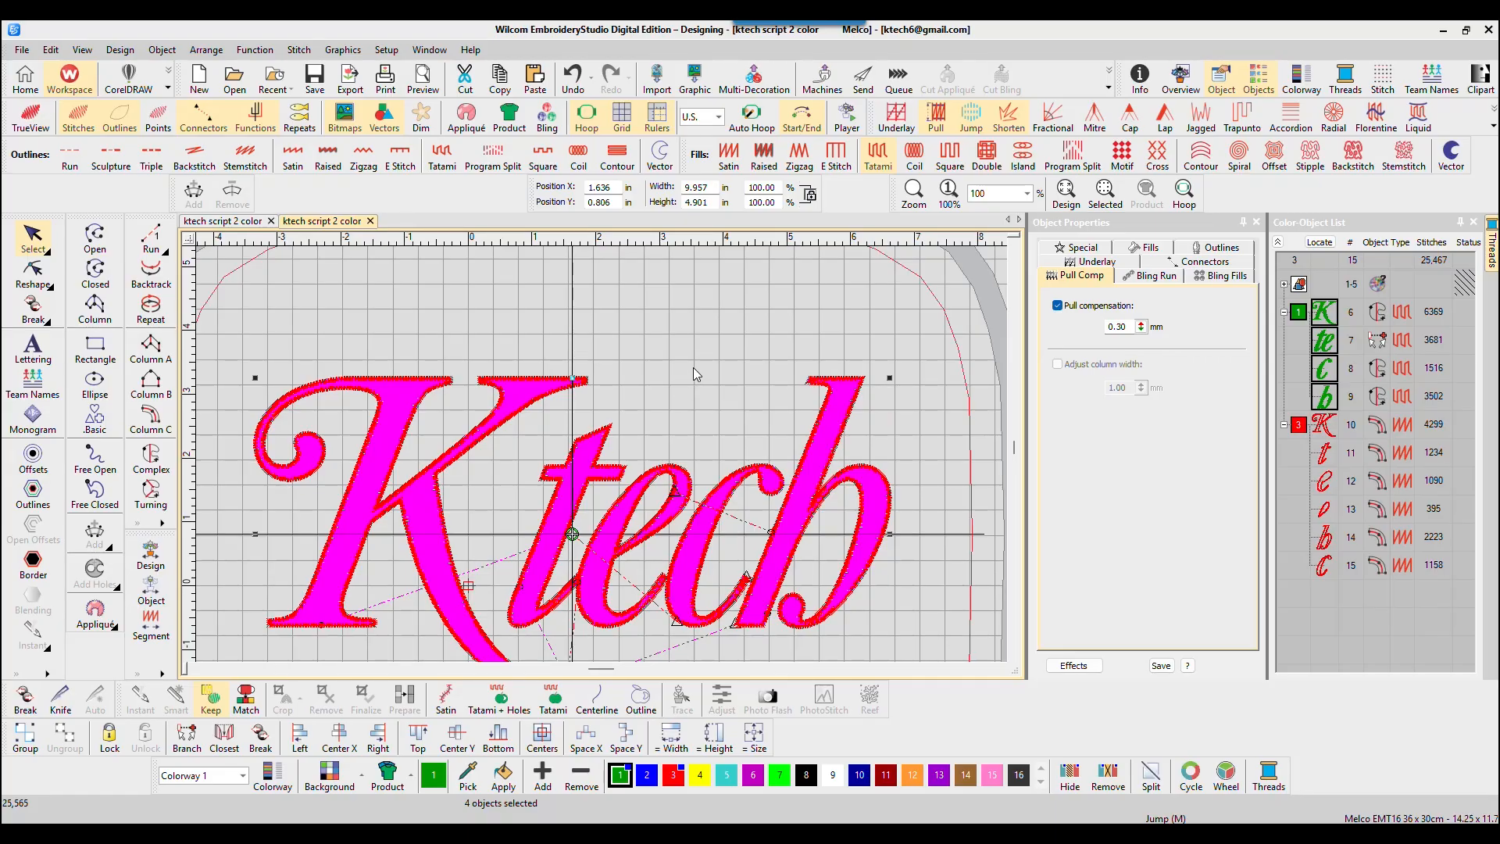
pyautogui.scroll(-1, 601, 456)
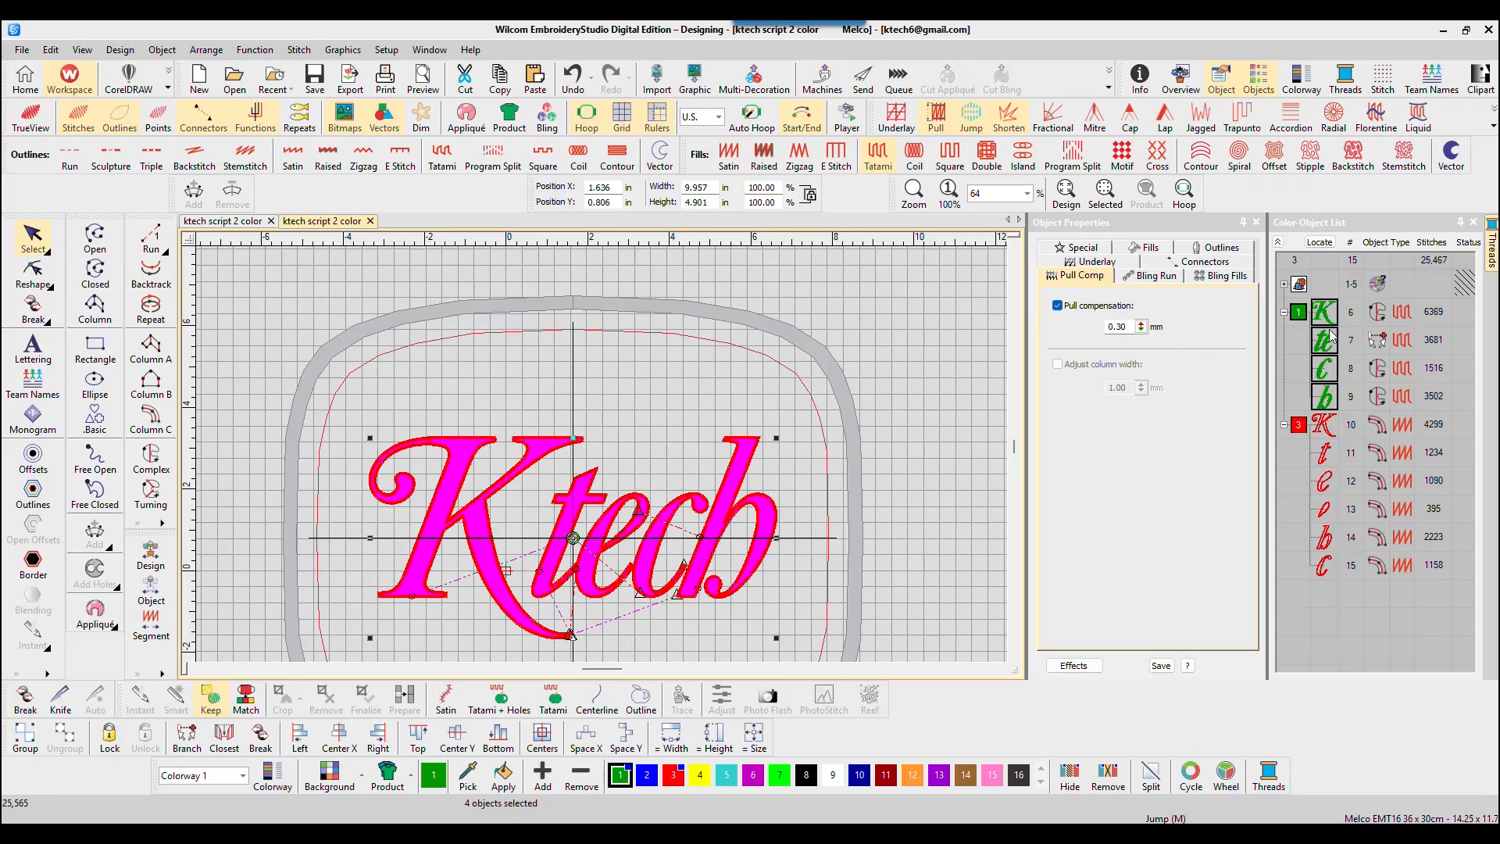
pyautogui.click(888, 298)
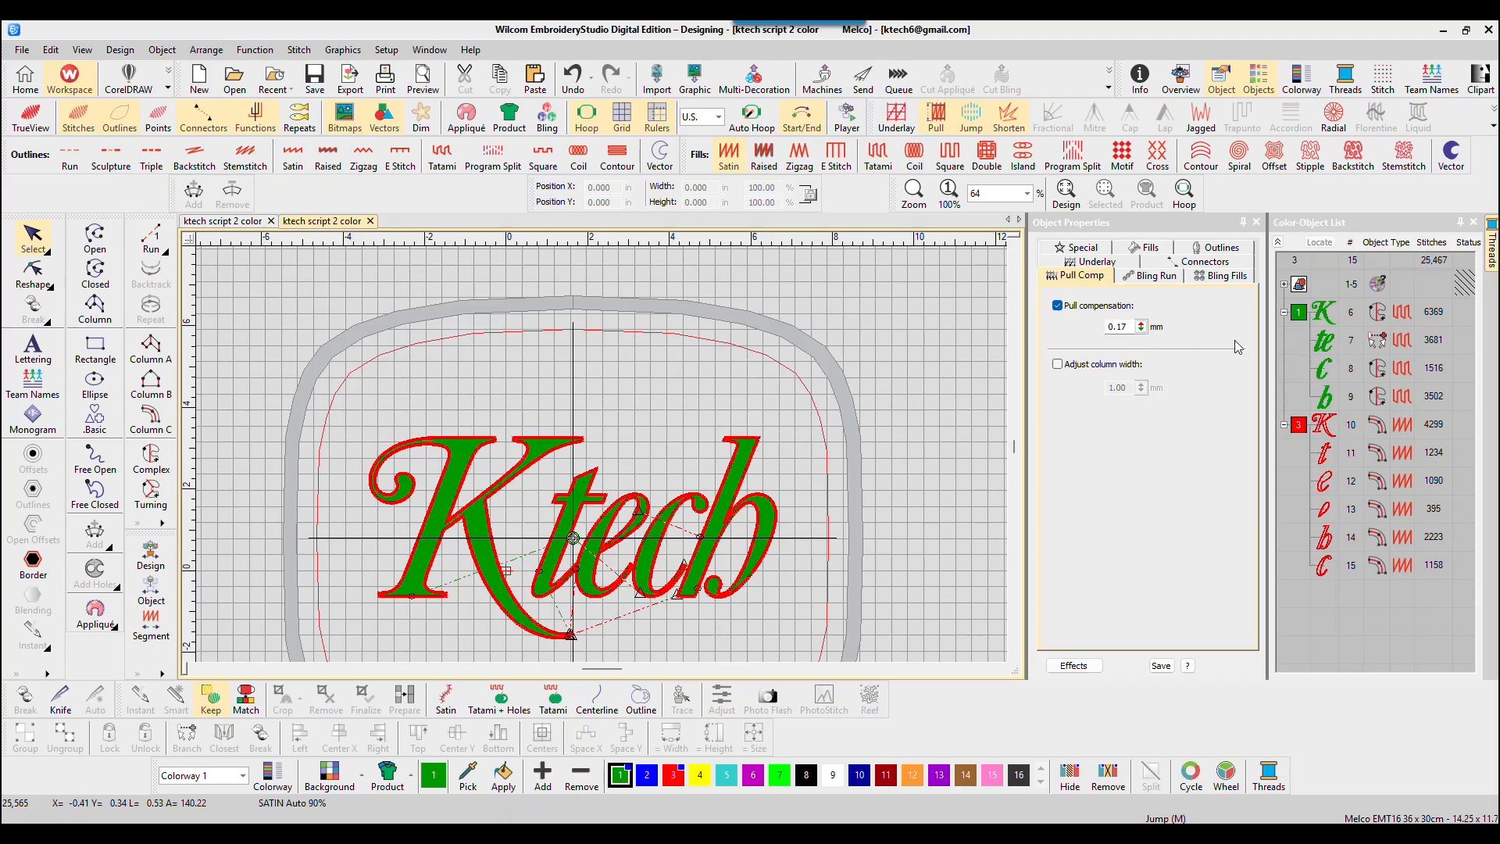
pyautogui.click(1327, 321)
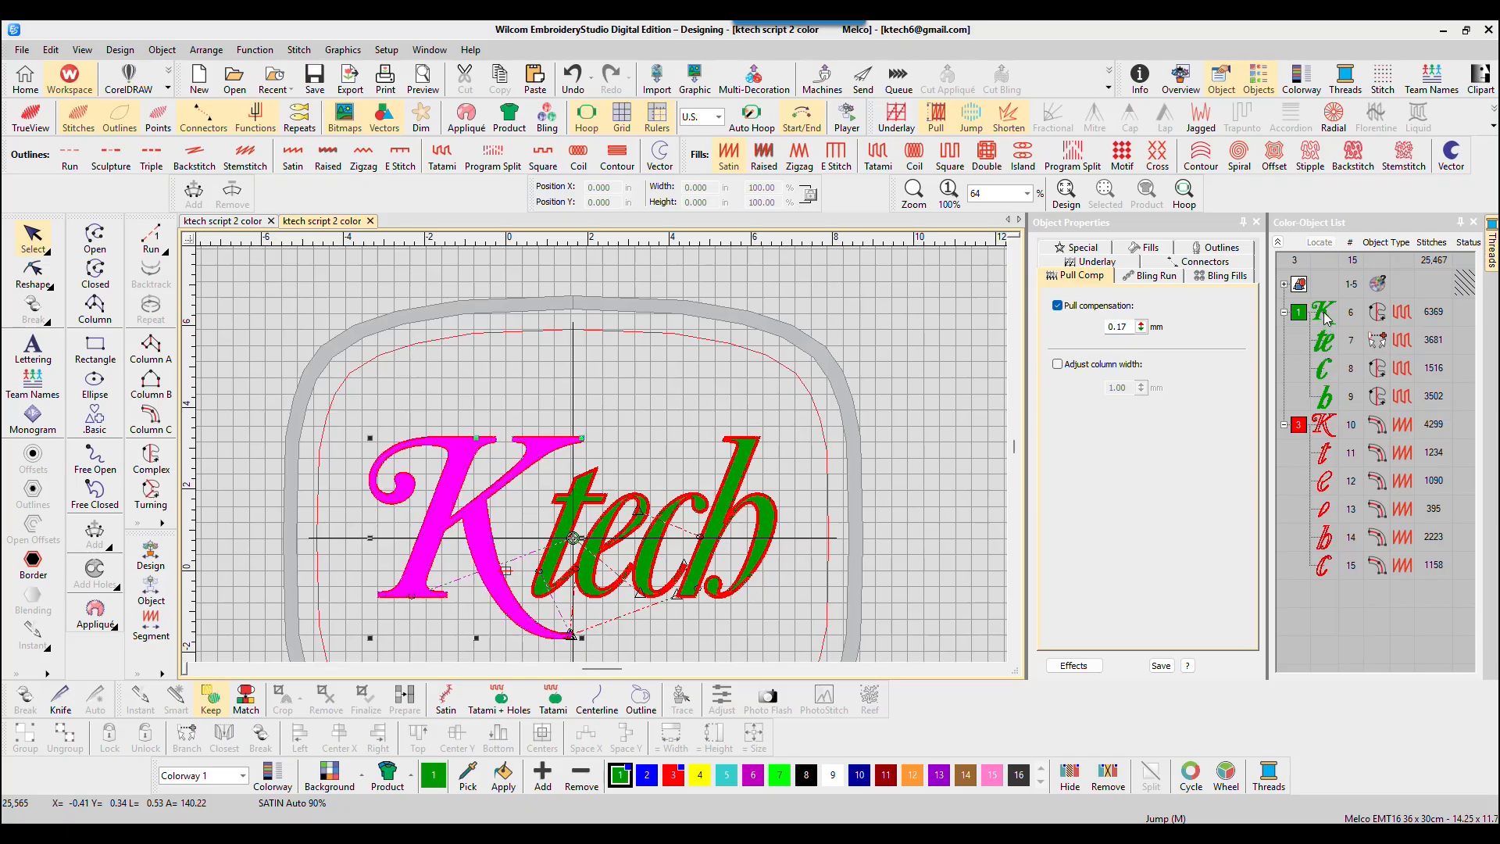
pyautogui.click(869, 366)
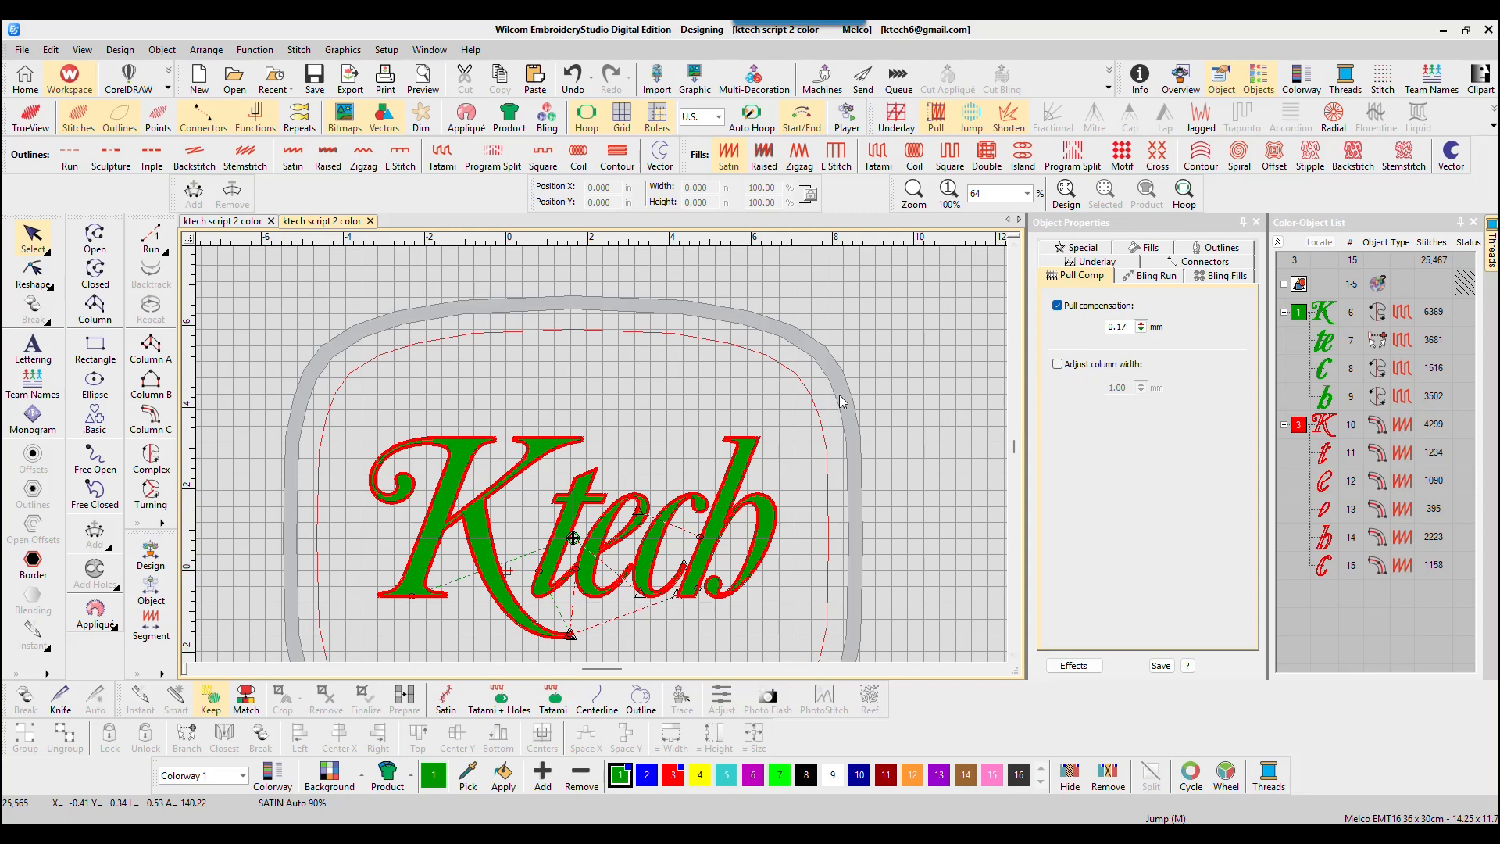
# Hide all the green fills, leaving only the red borders displayed.
pyautogui.click(1300, 314)
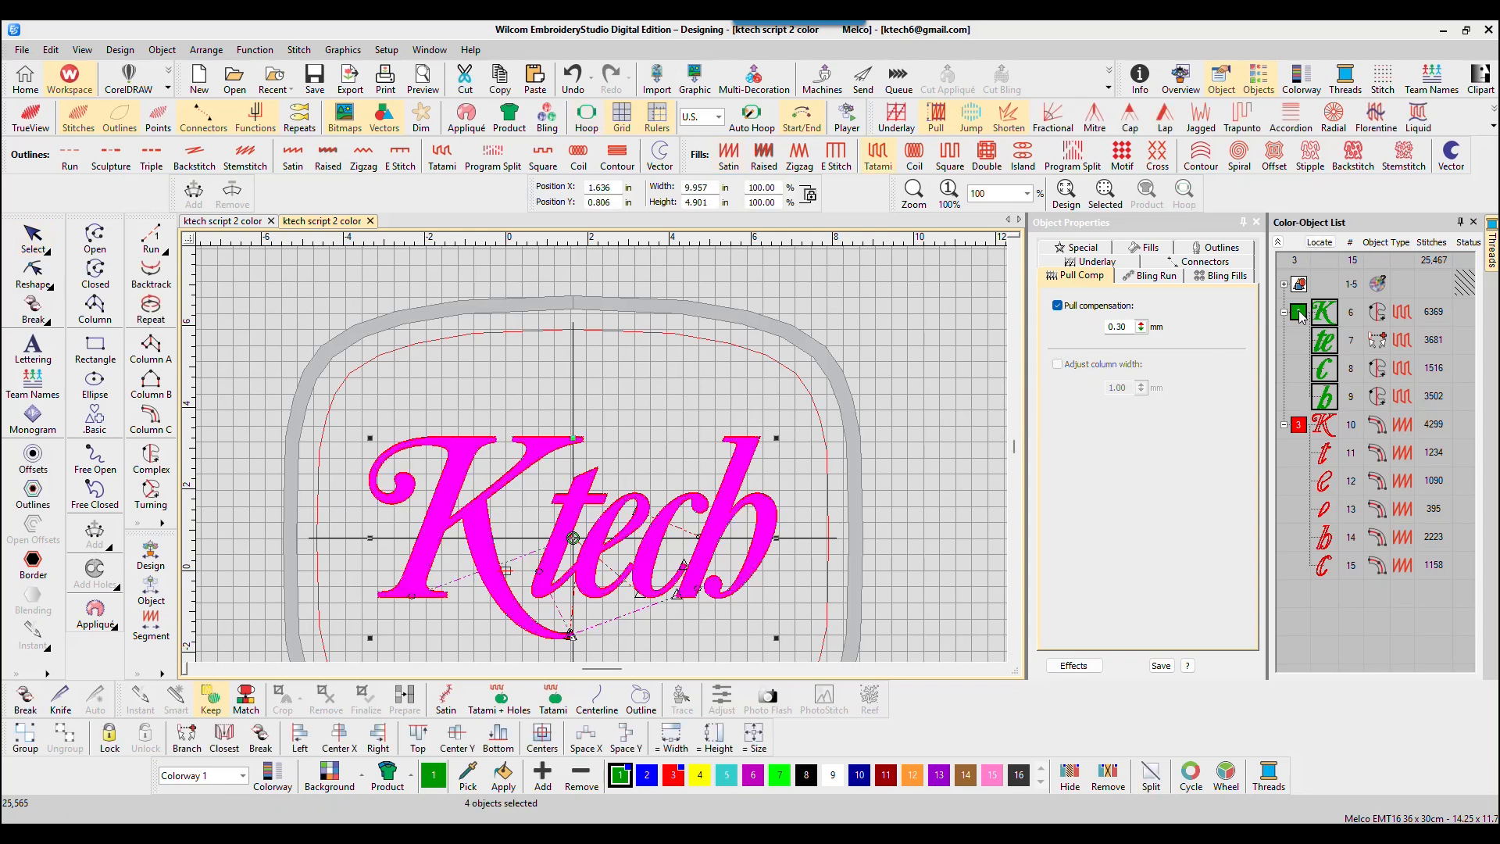
pyautogui.rightClick(1303, 314)
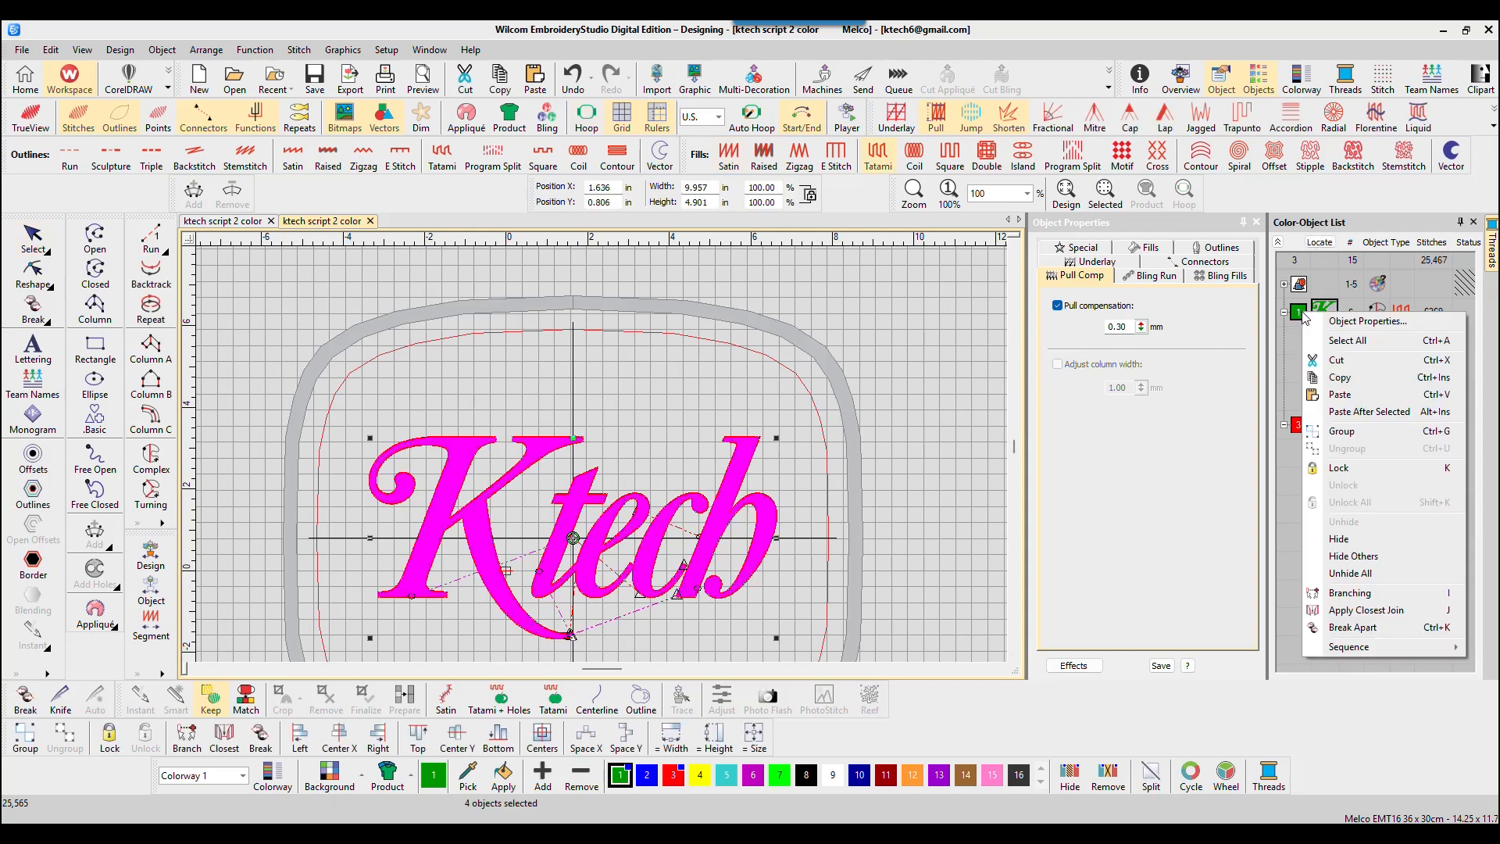
pyautogui.click(1329, 539)
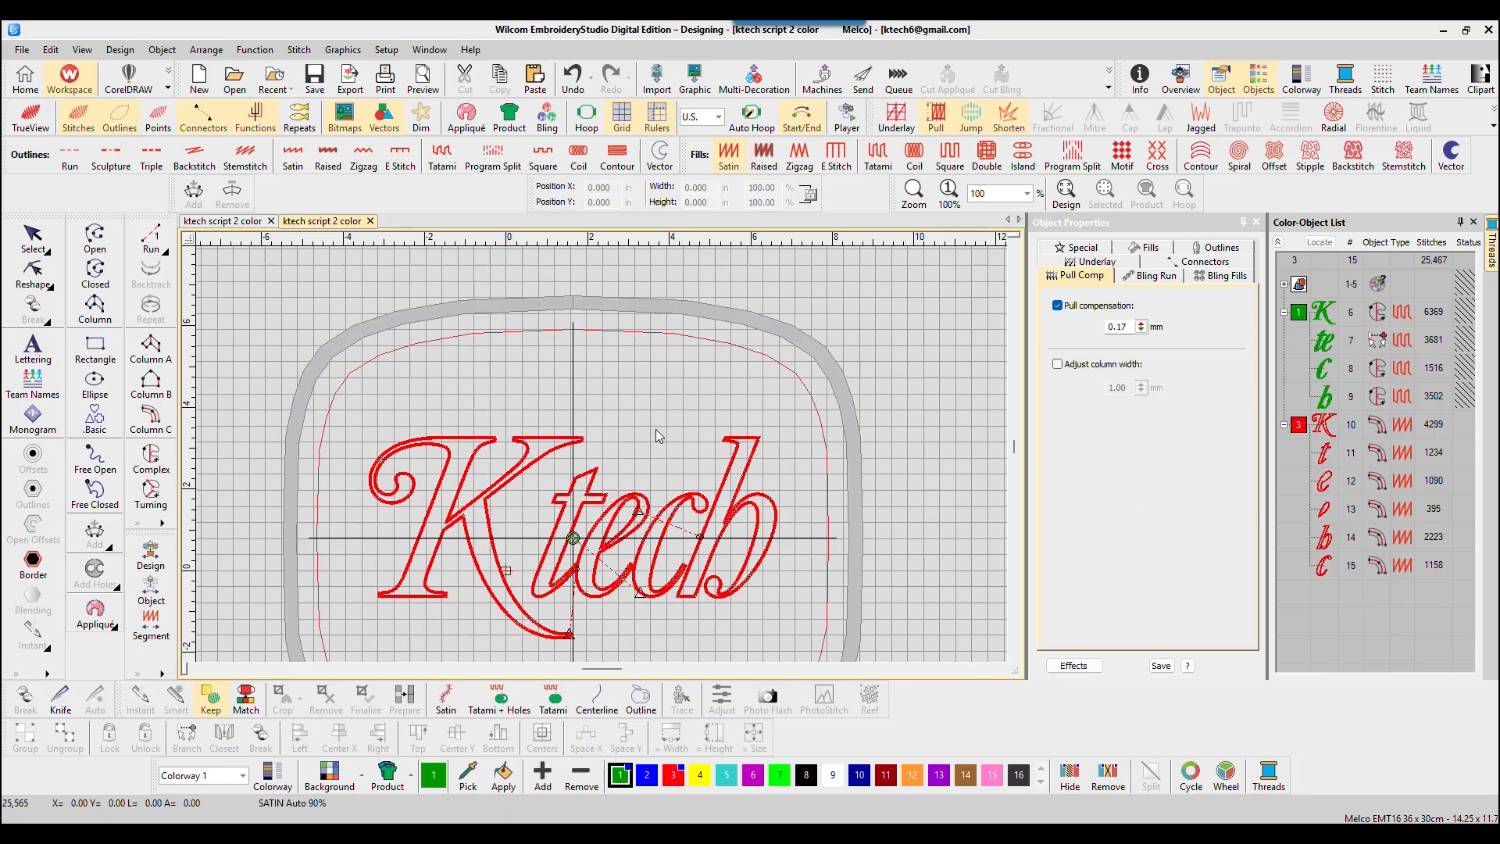
# Check the red borders' satin outline settings and the green objects' tatami fill settings.
pyautogui.scroll(1, 467, 503)
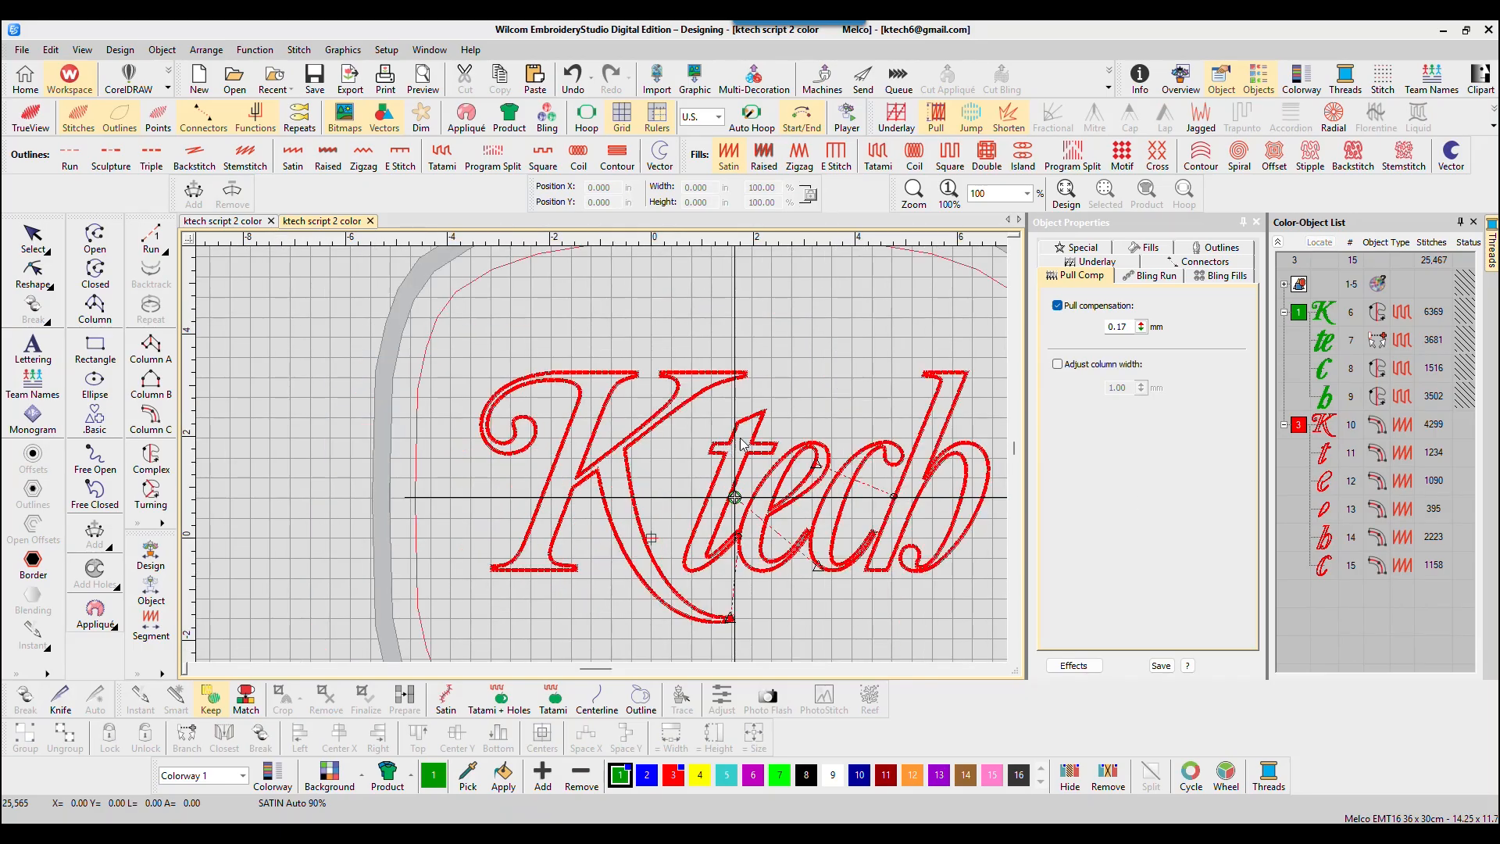
pyautogui.click(1300, 425)
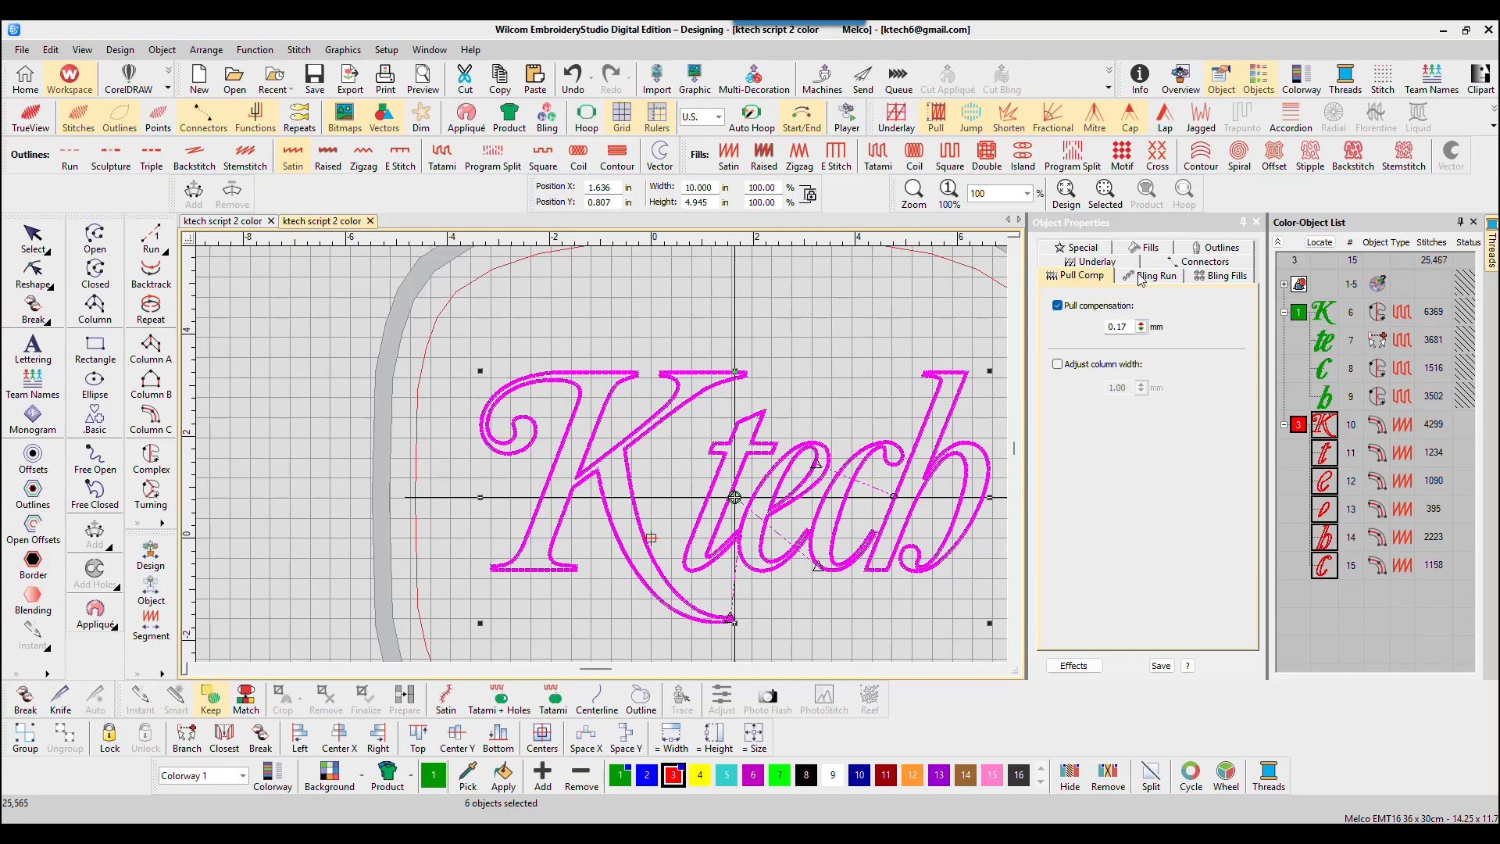
pyautogui.click(1221, 247)
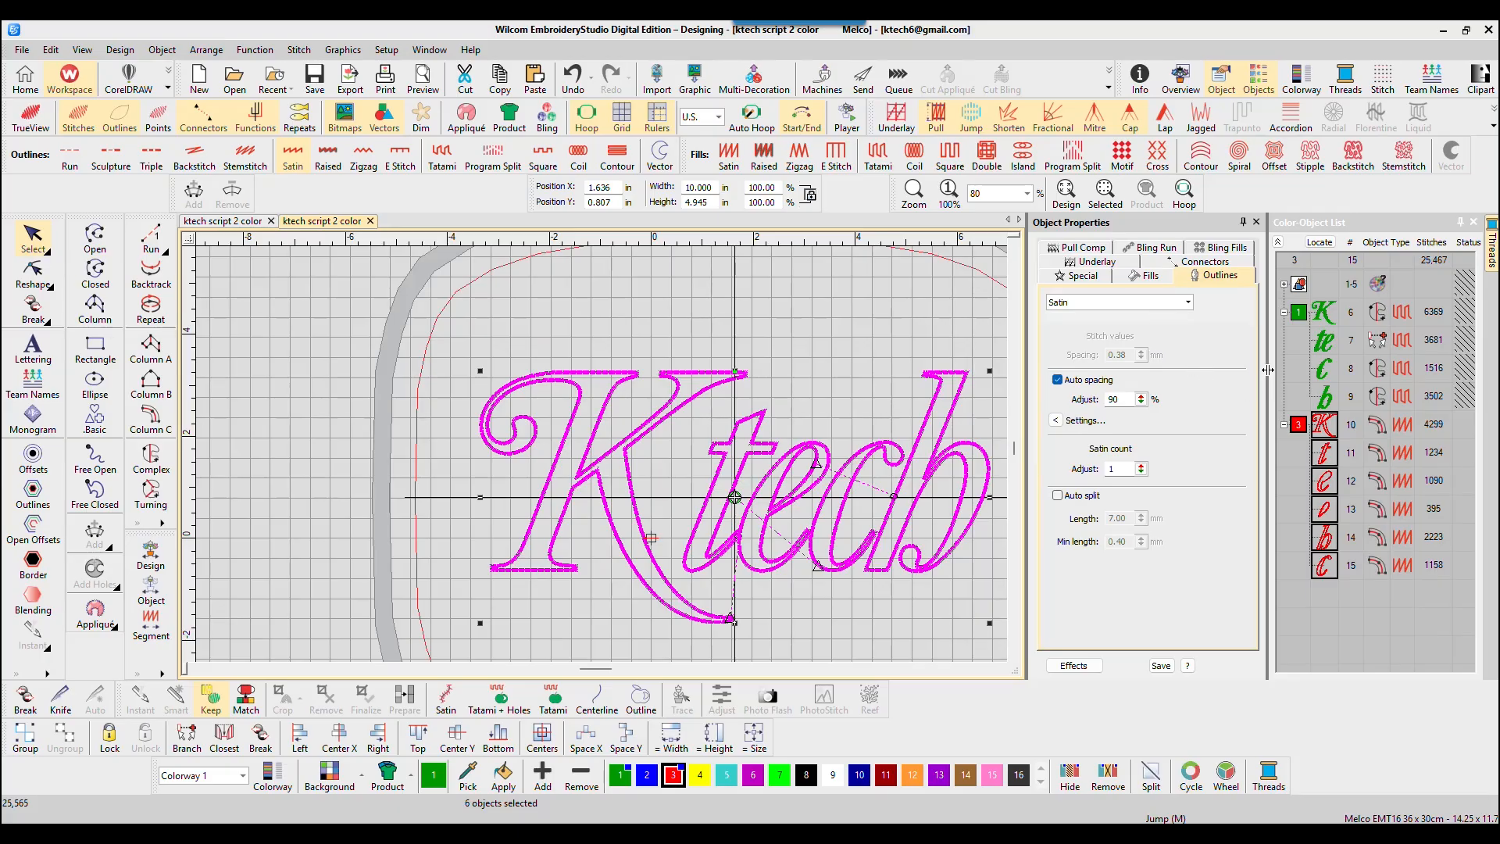
pyautogui.click(1302, 329)
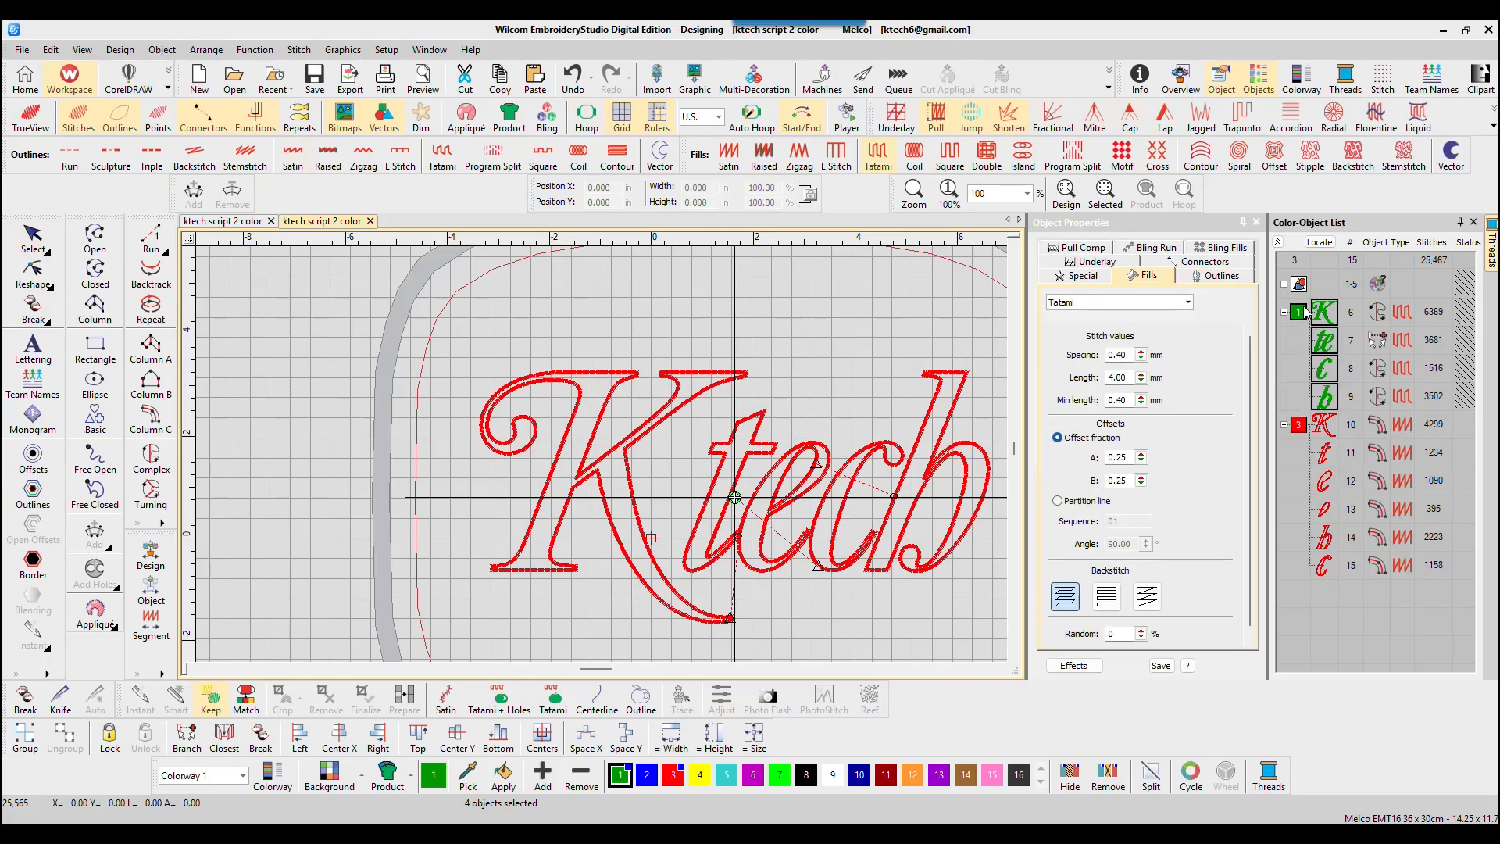
# Unhide all the green fills and hide all the red borders.
pyautogui.rightClick(1302, 315)
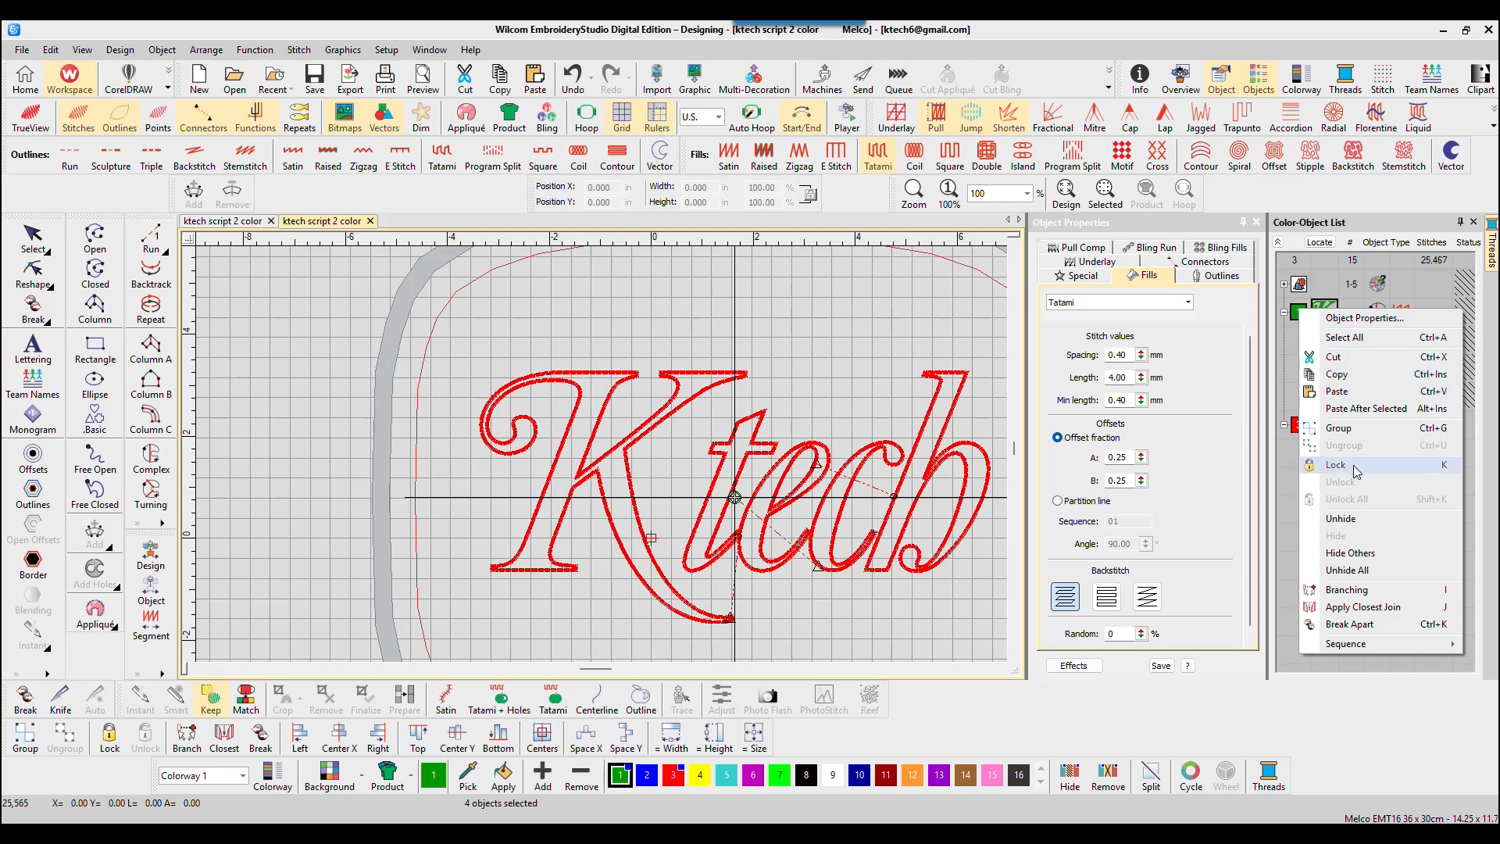
pyautogui.click(1341, 518)
pyautogui.rightClick(1300, 428)
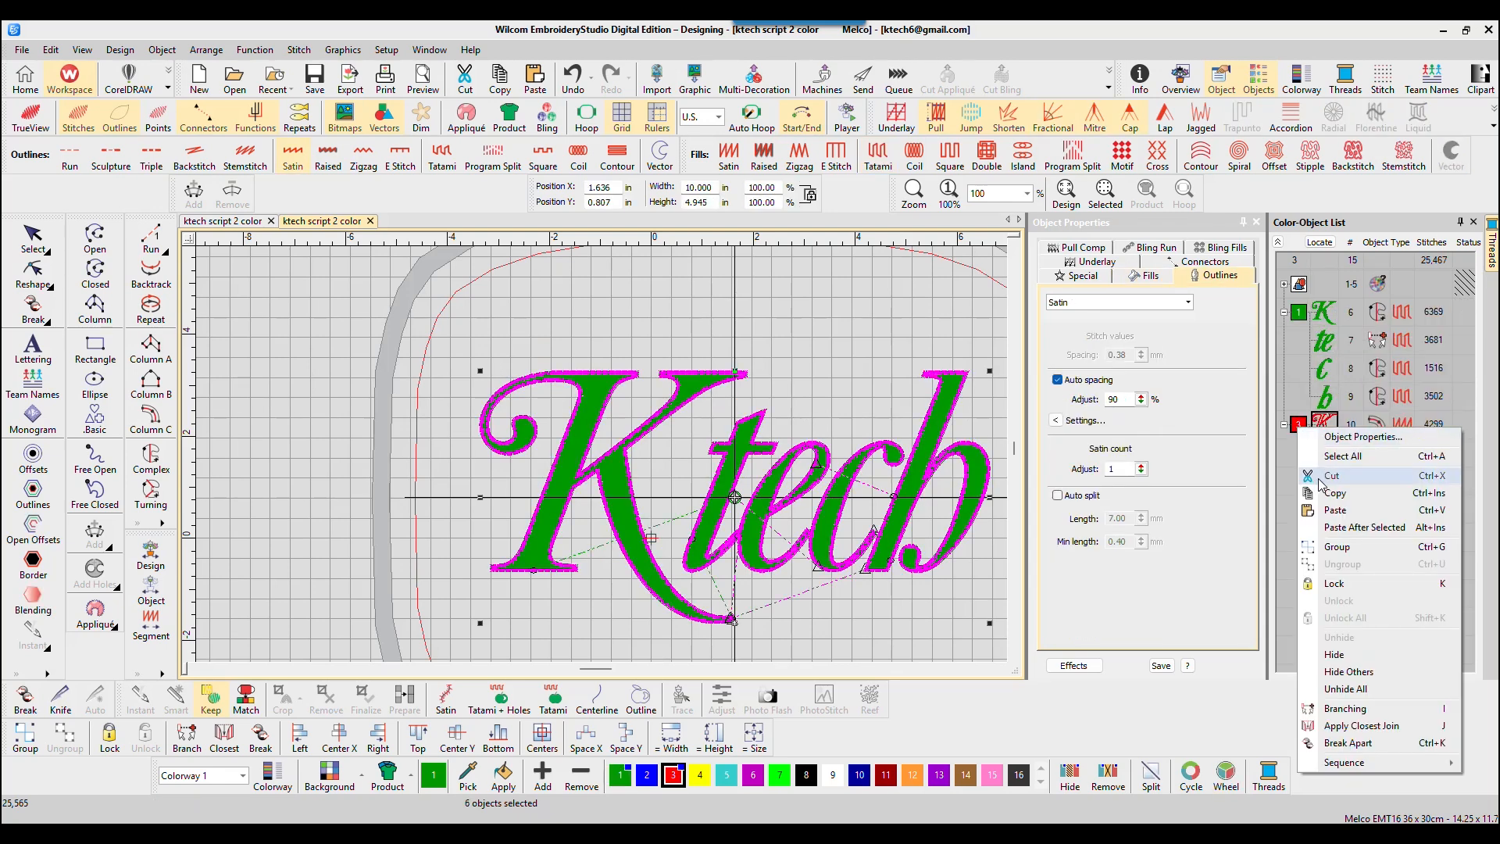
pyautogui.click(1336, 654)
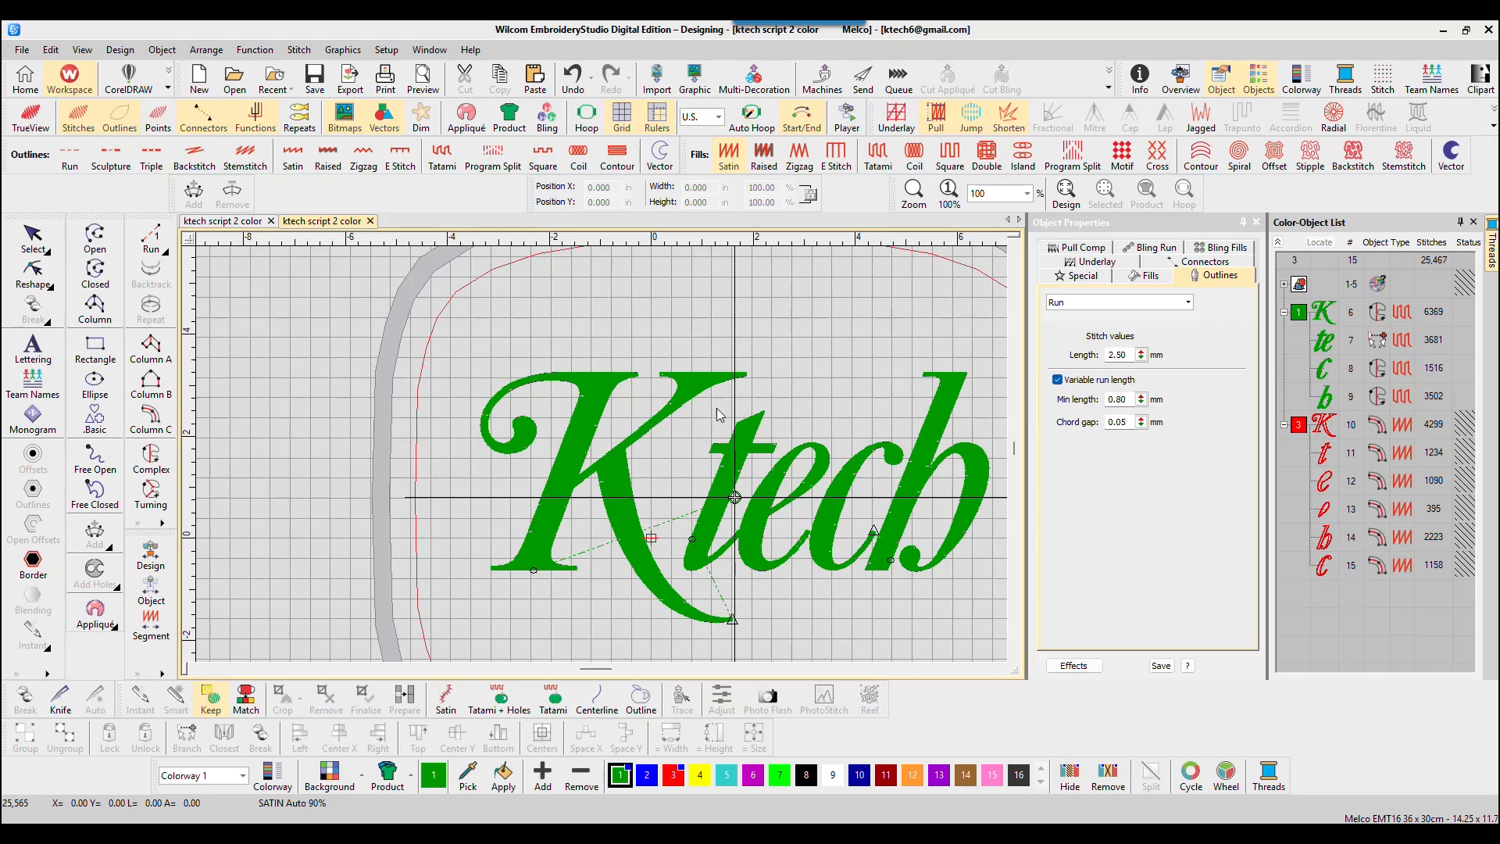
# Turn on the first underlay for all the green fills, using the Double Tatami type.
pyautogui.click(1300, 314)
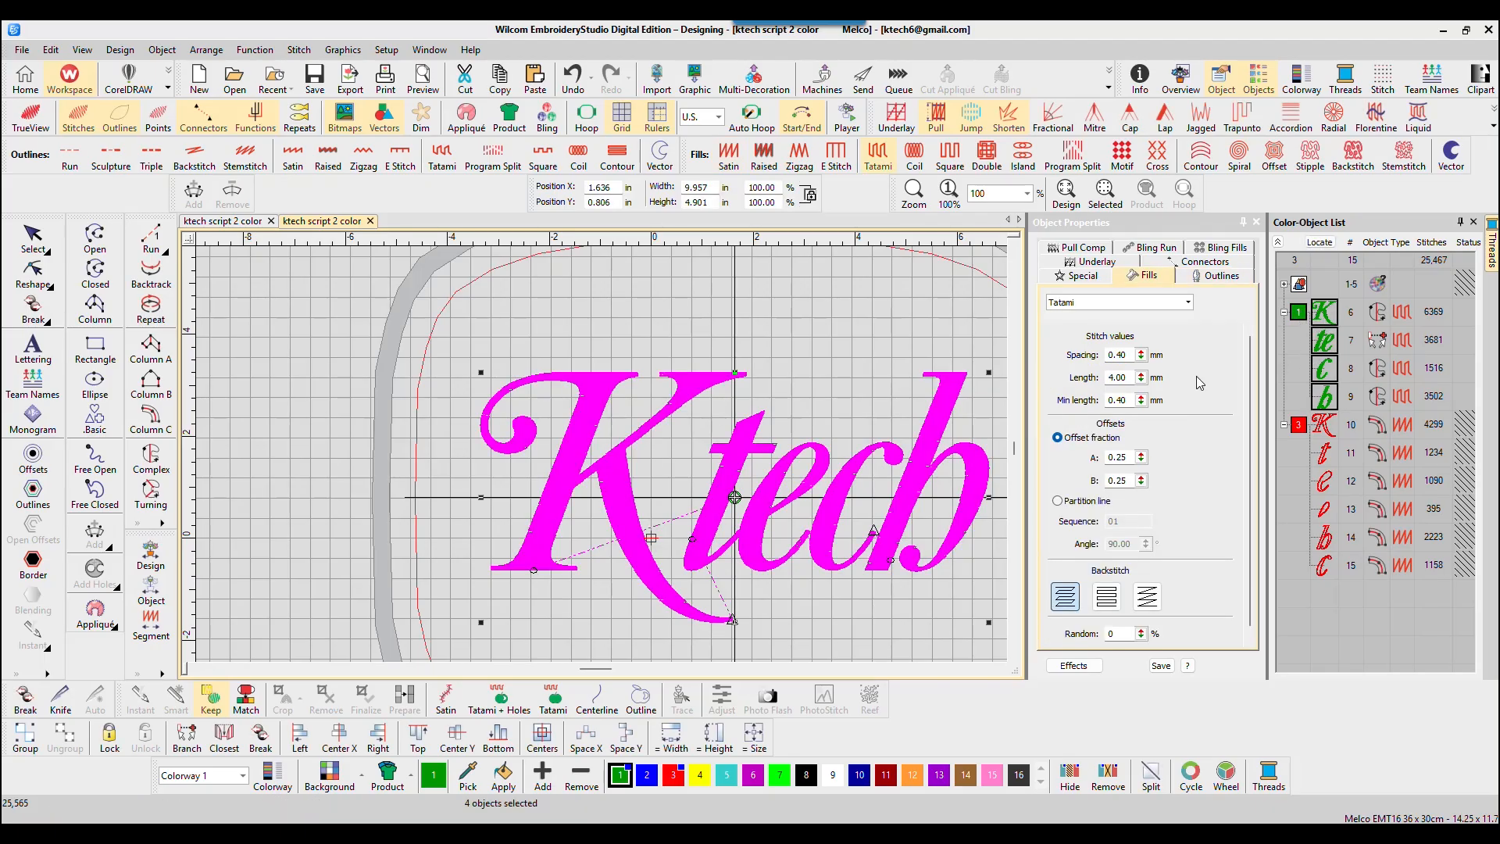
pyautogui.click(1094, 263)
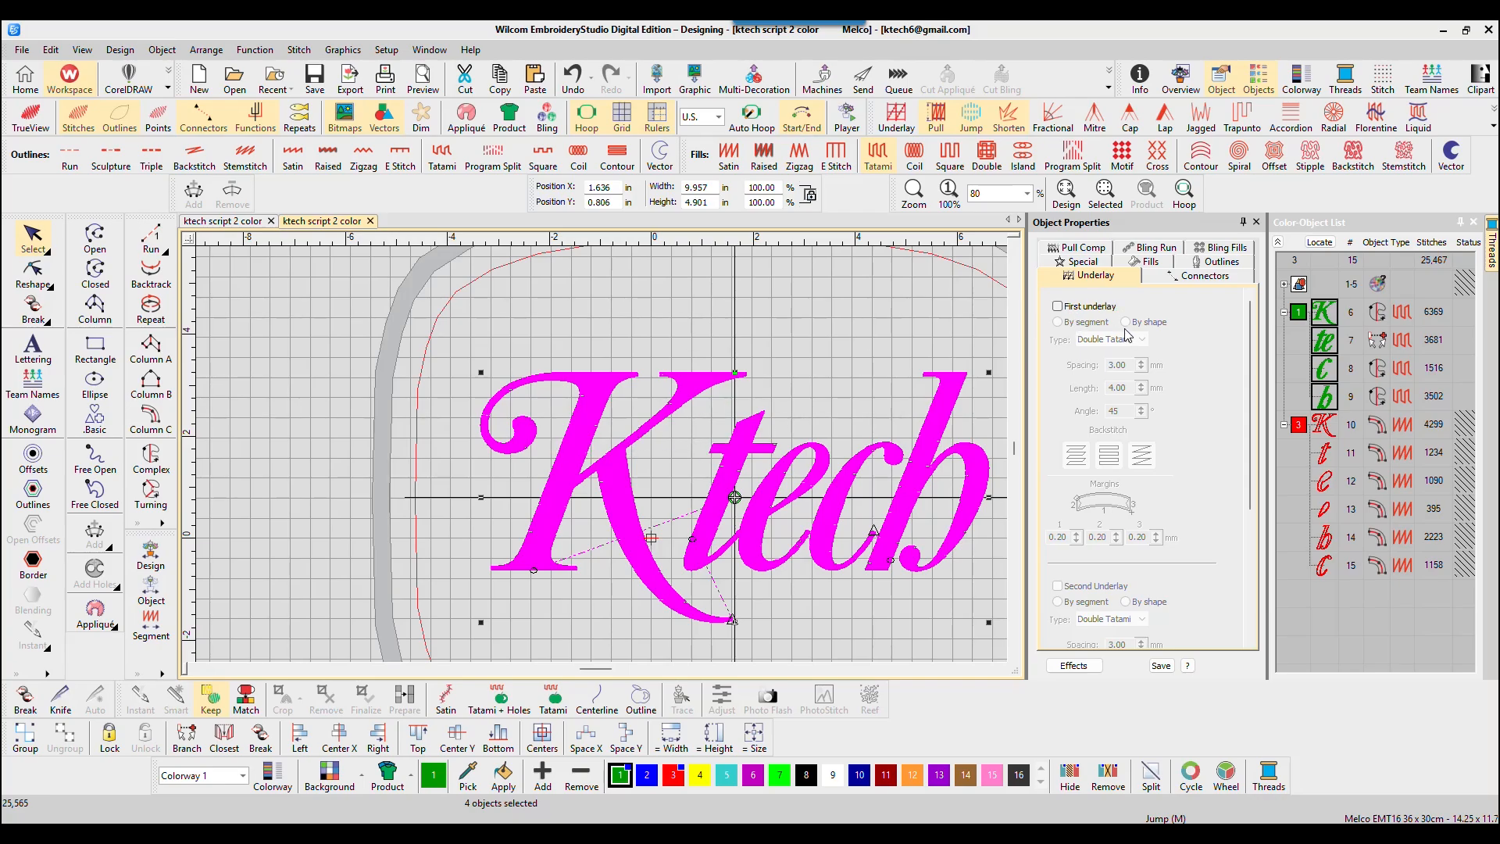
pyautogui.click(1077, 308)
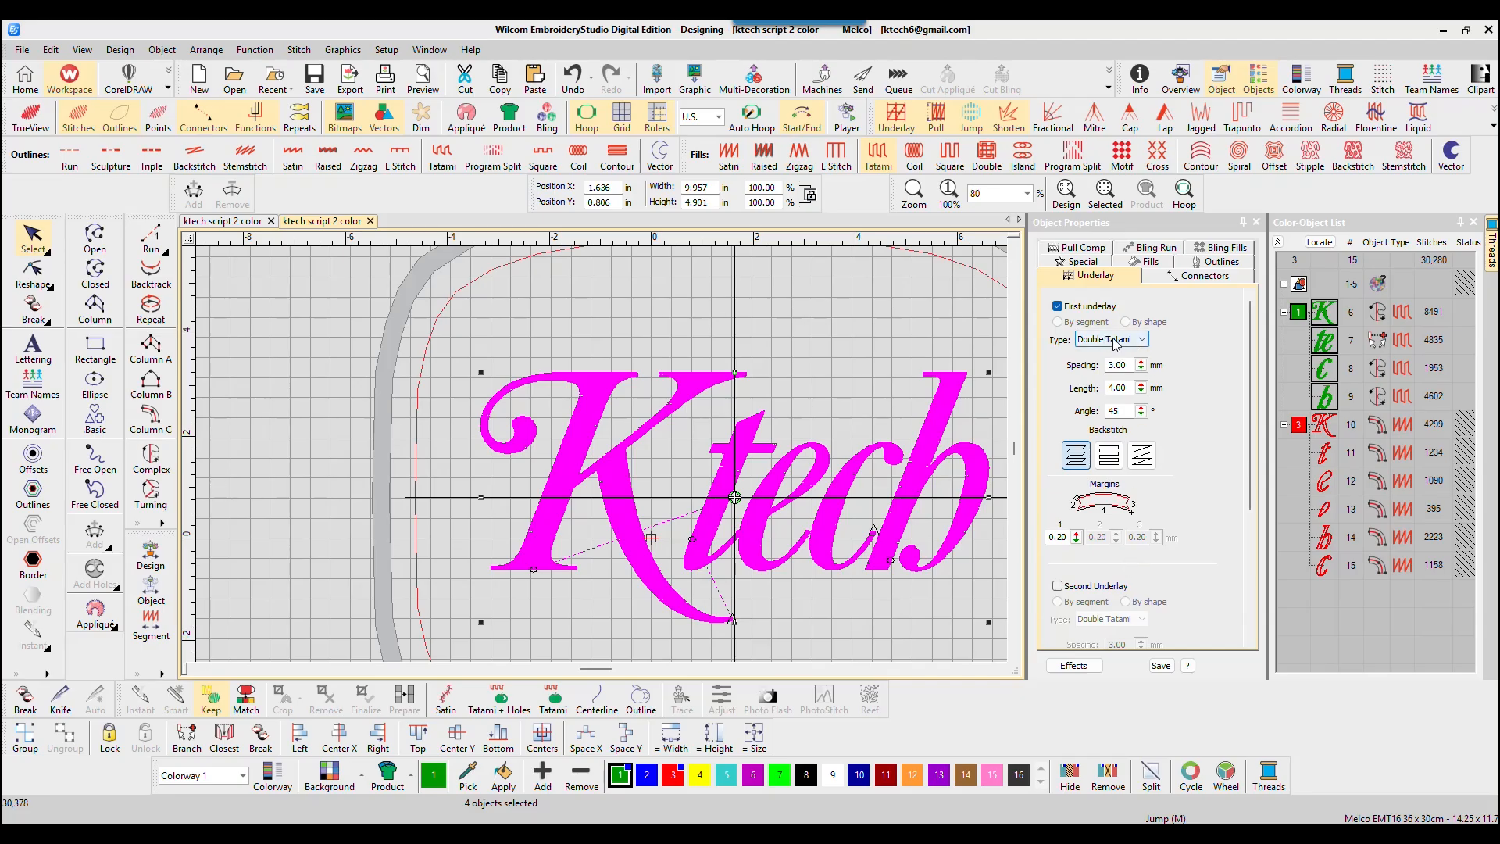
pyautogui.click(1116, 344)
pyautogui.click(1134, 353)
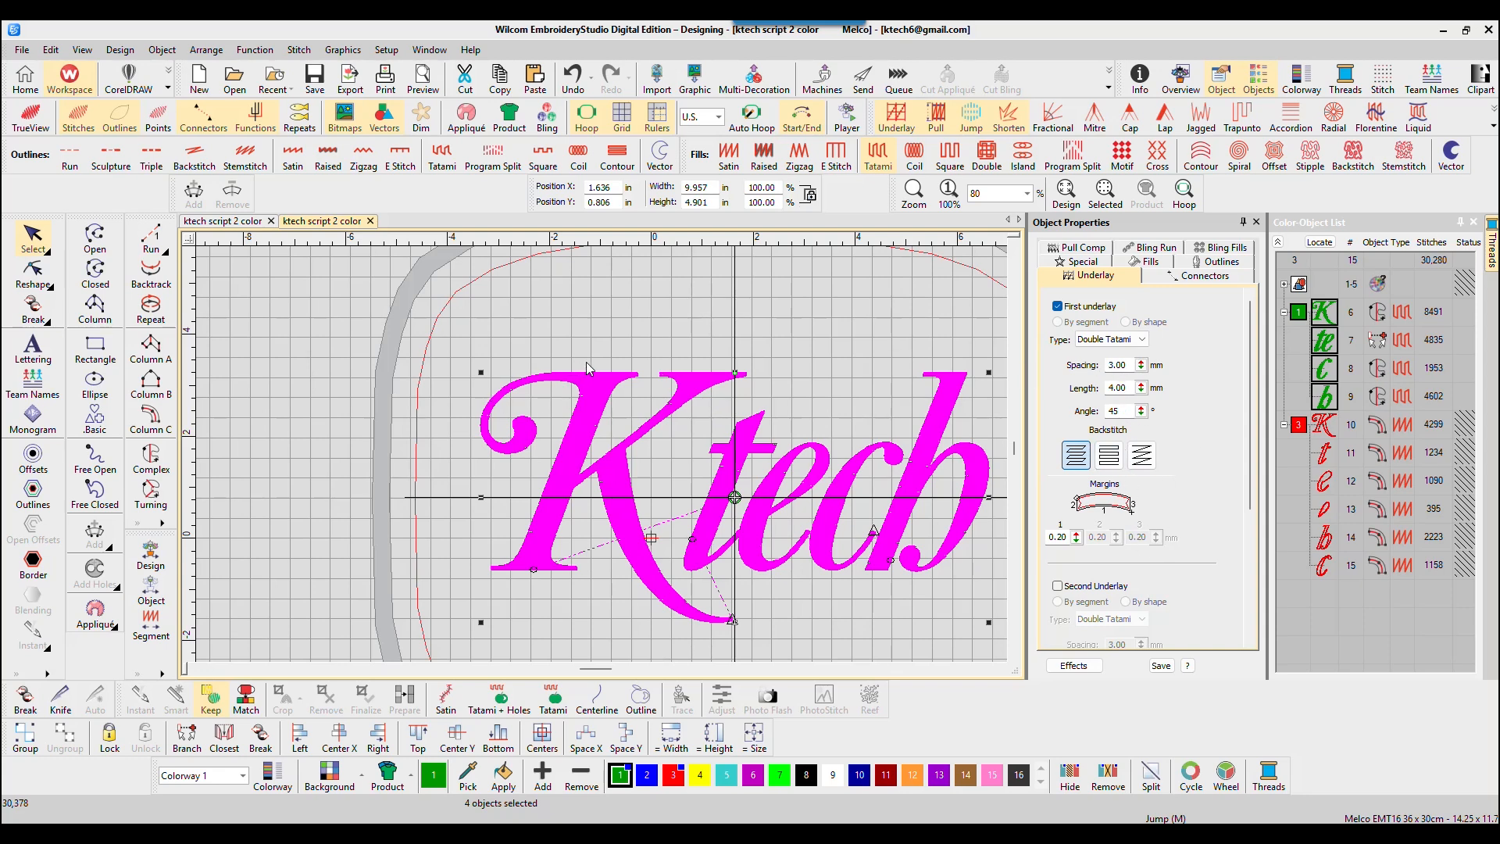
pyautogui.click(678, 307)
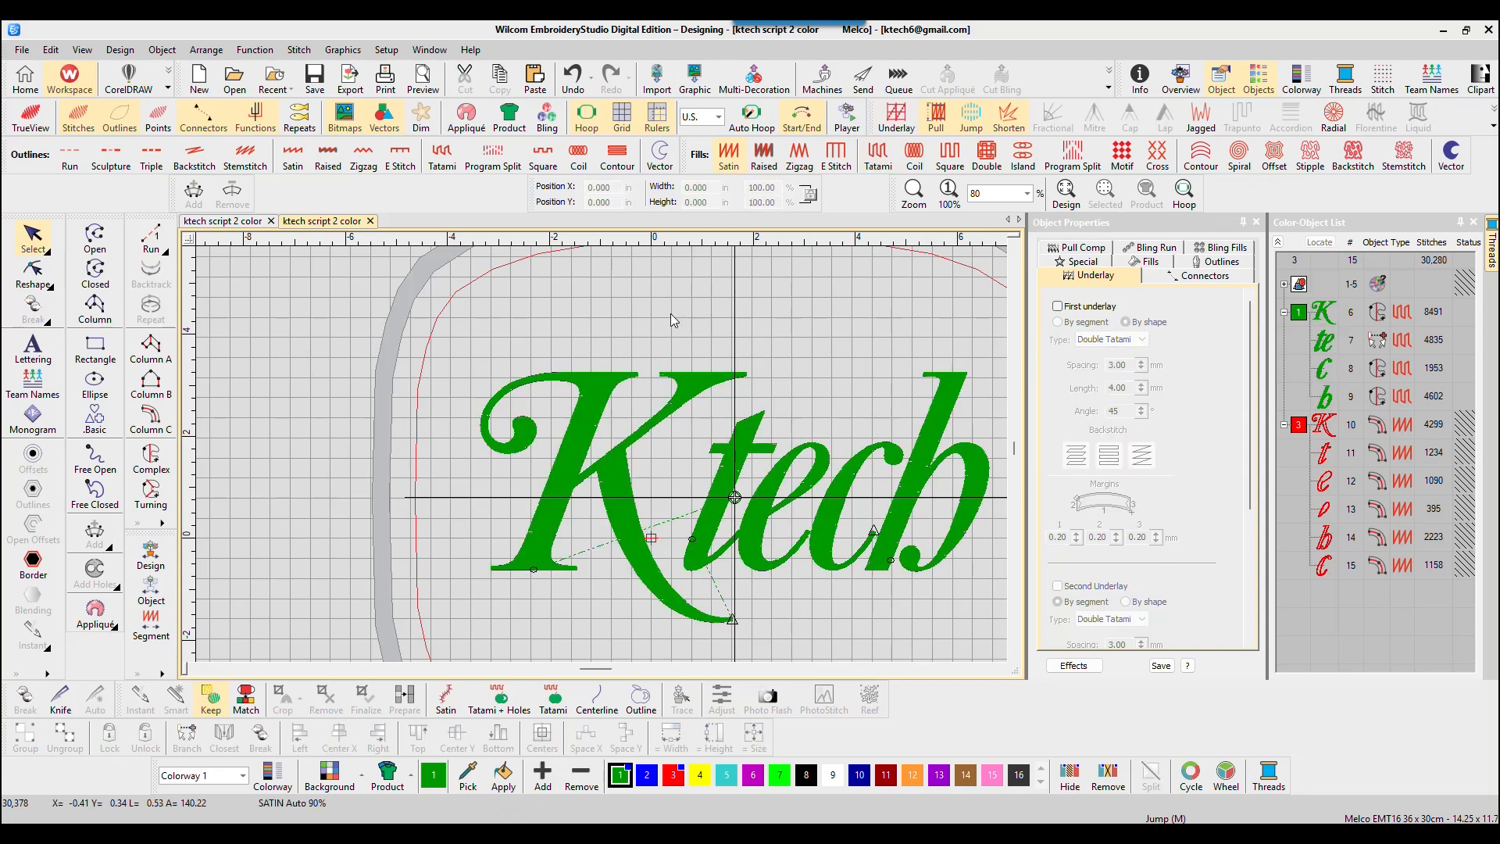
# Play the stitch-out simulation of the green fills in TrueView and save the design.
pyautogui.click(21, 131)
pyautogui.click(846, 117)
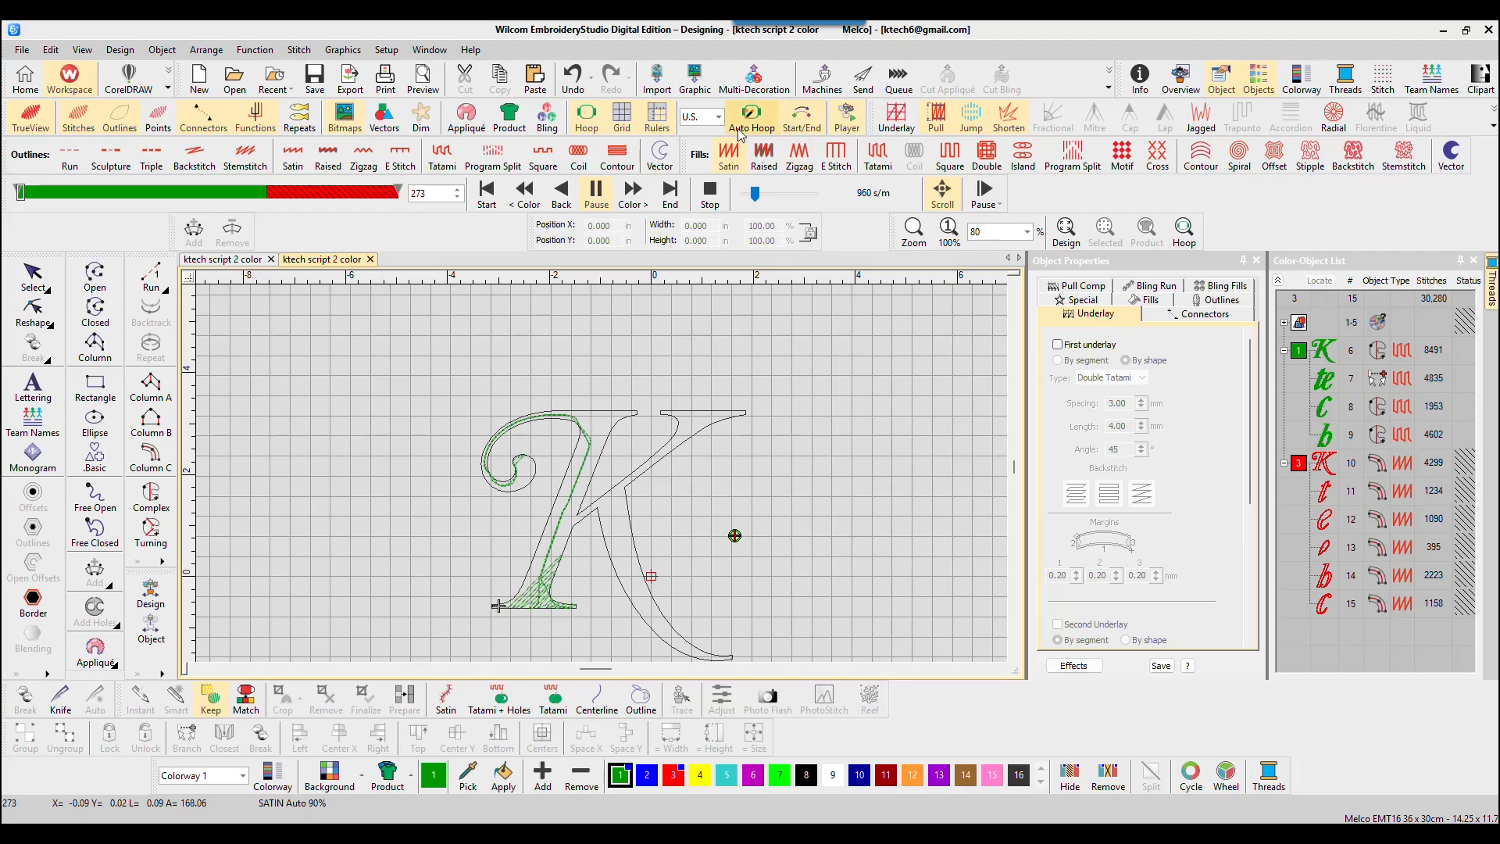
pyautogui.click(840, 118)
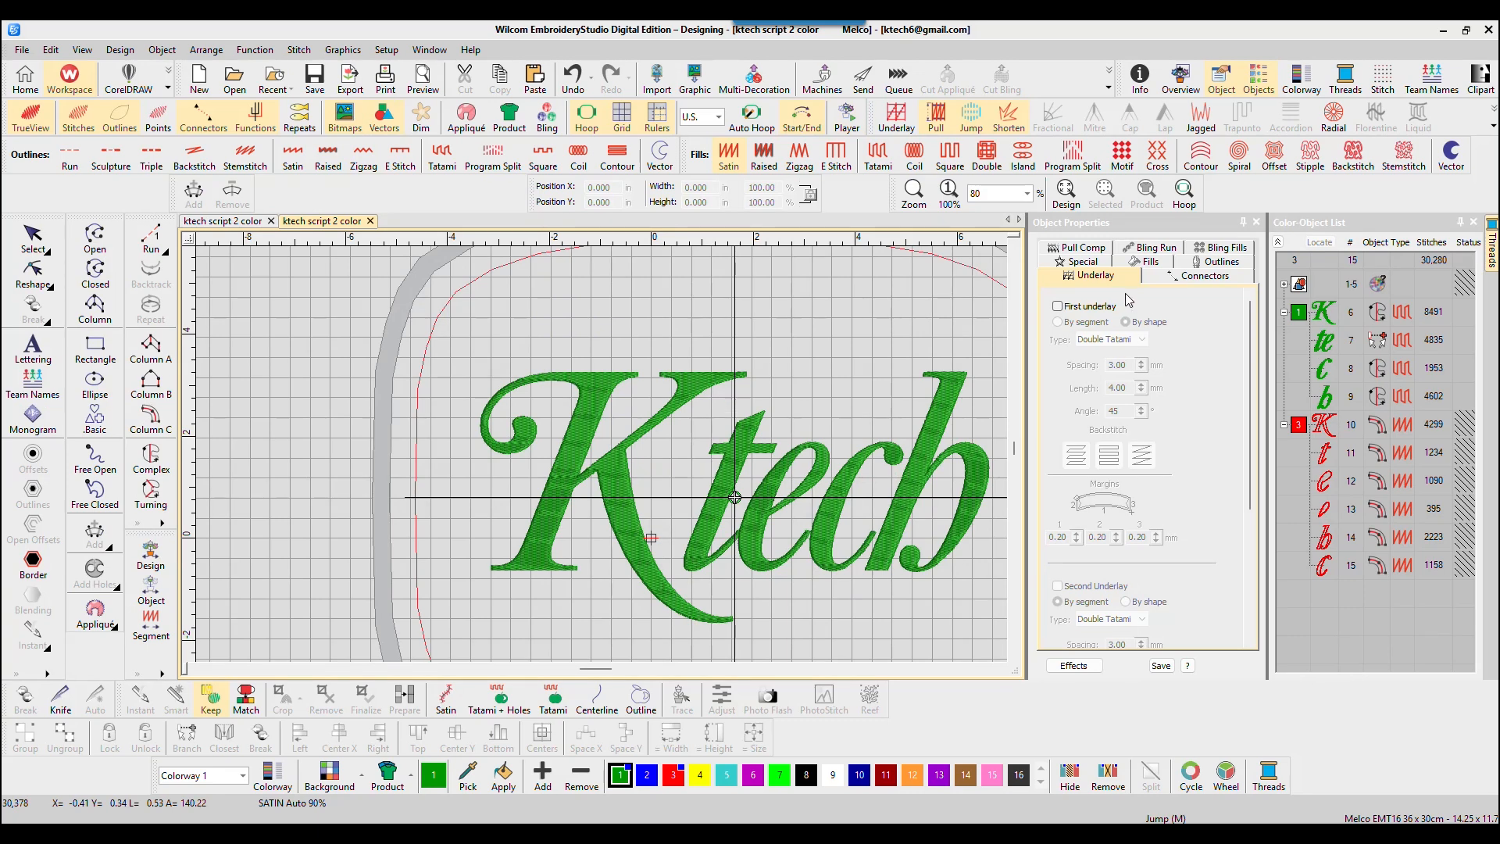
pyautogui.click(1298, 313)
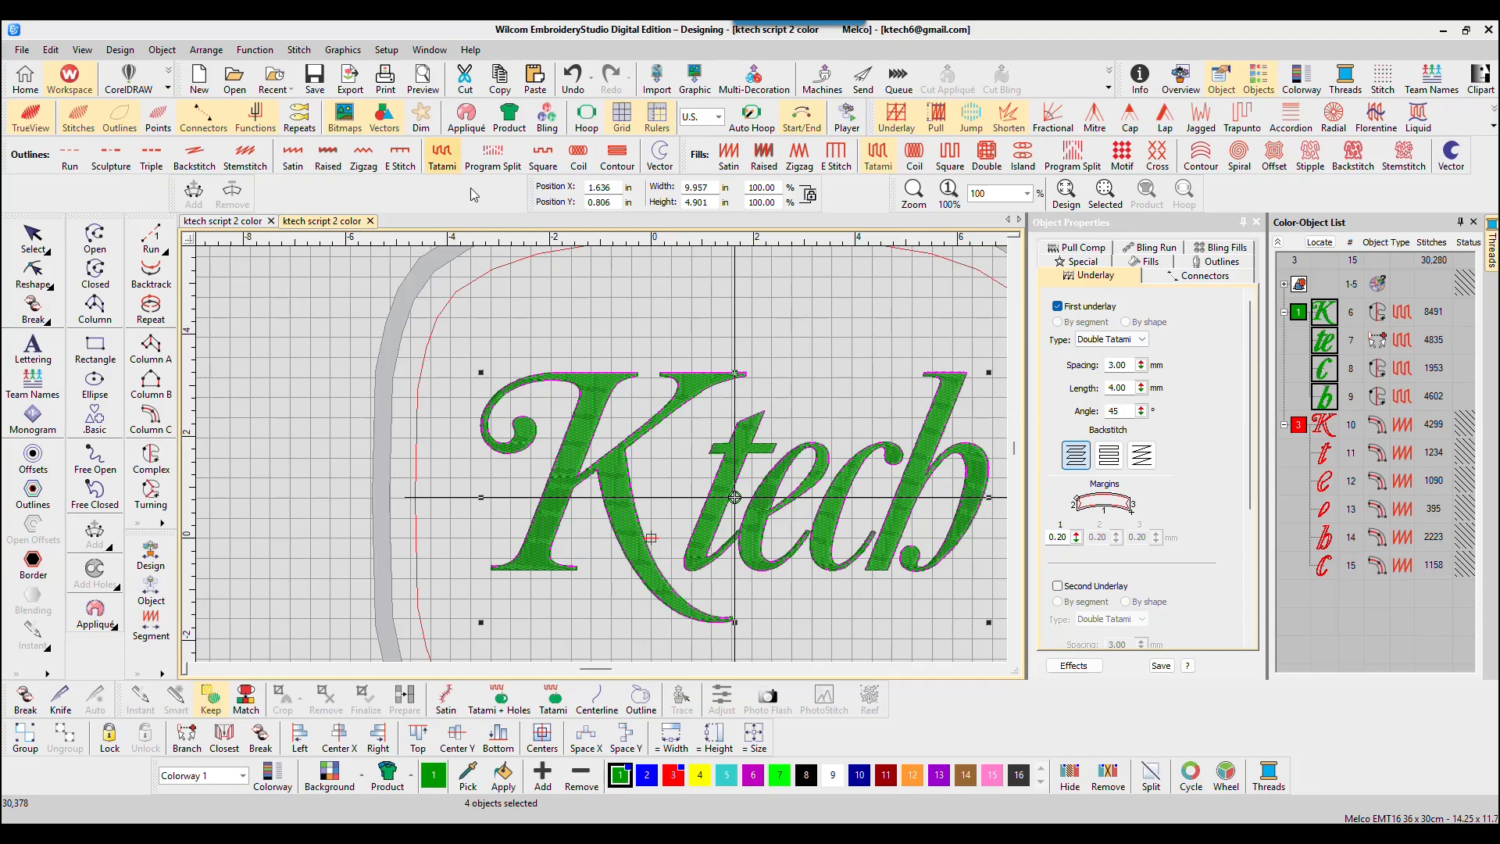
pyautogui.click(314, 81)
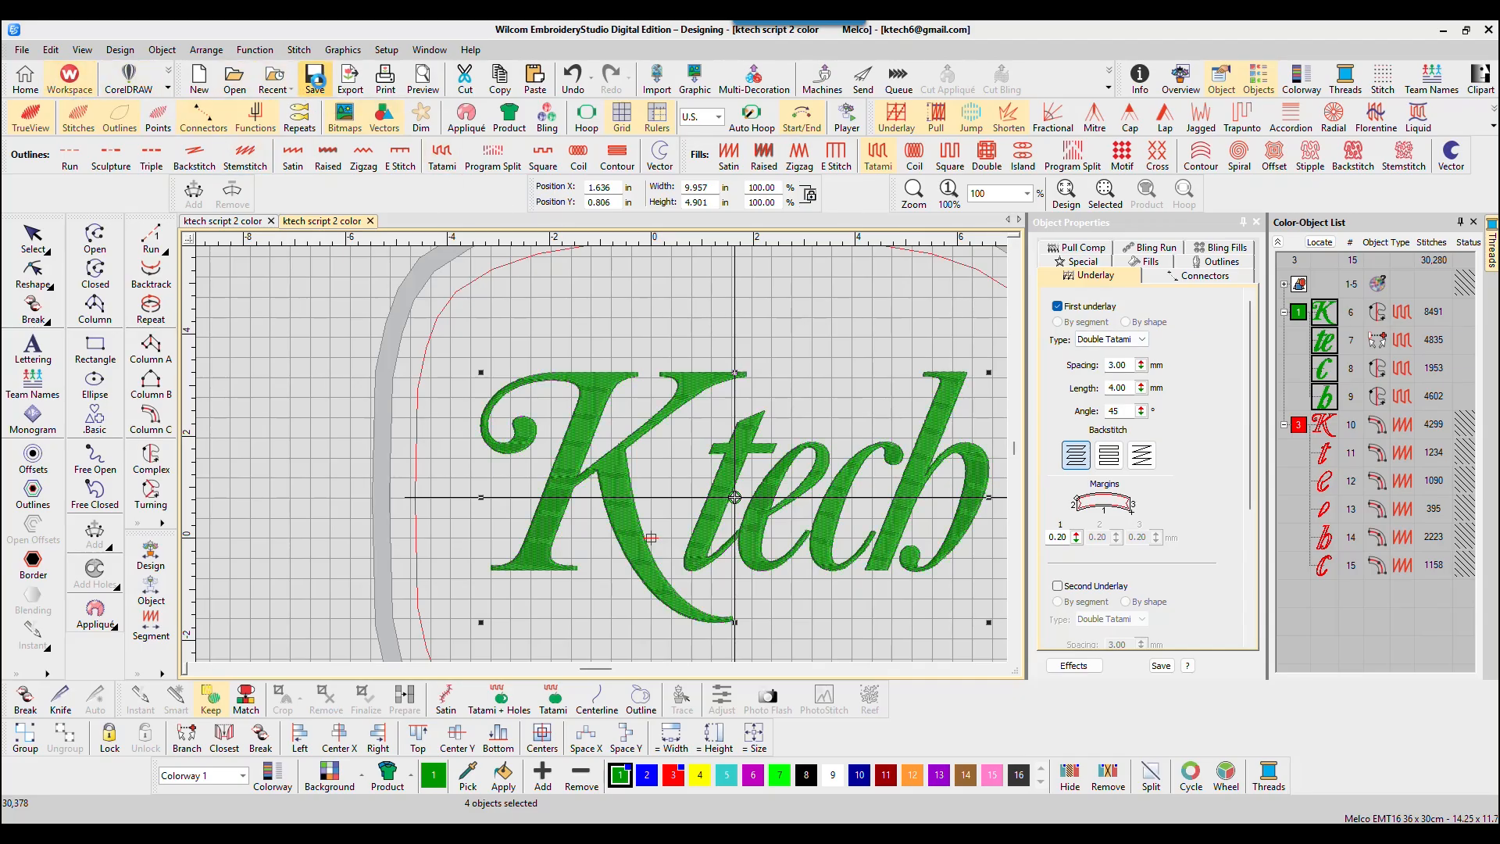
# Hide all the green fills and unhide all the red borders.
pyautogui.rightClick(1297, 320)
pyautogui.click(1353, 539)
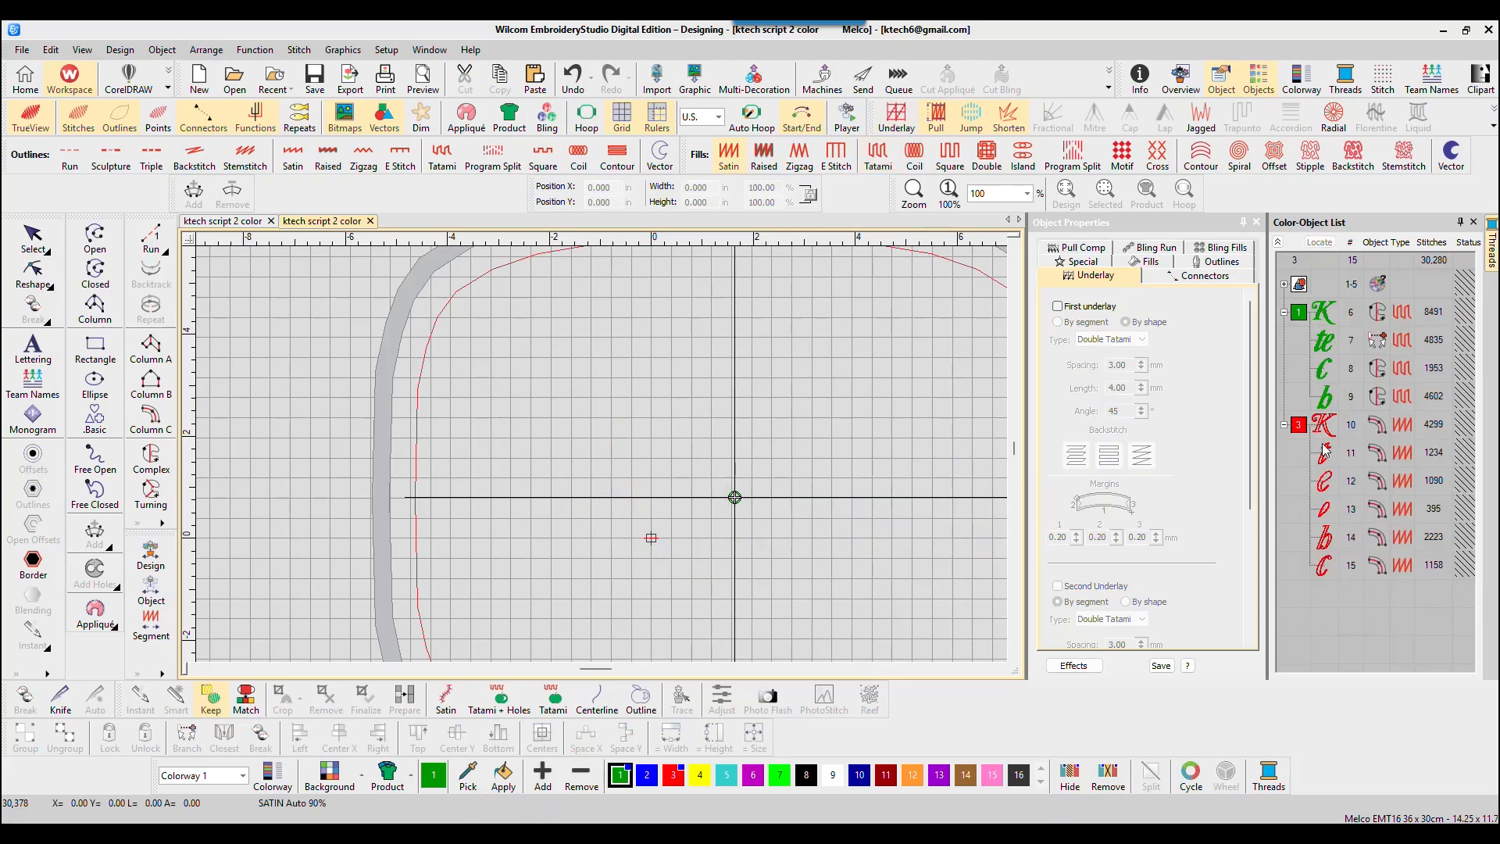
pyautogui.rightClick(1299, 426)
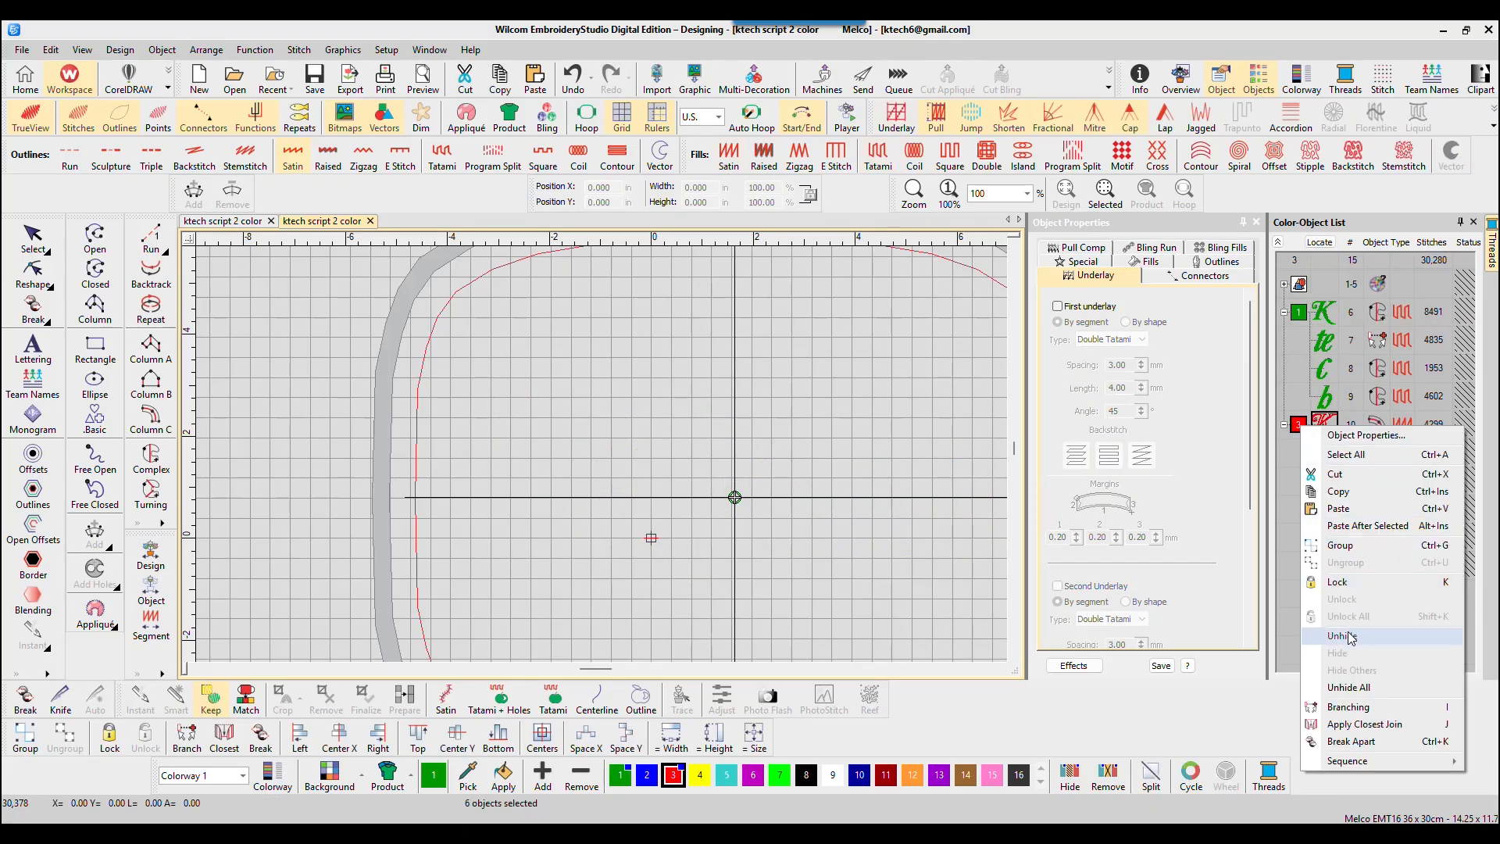
pyautogui.click(1344, 636)
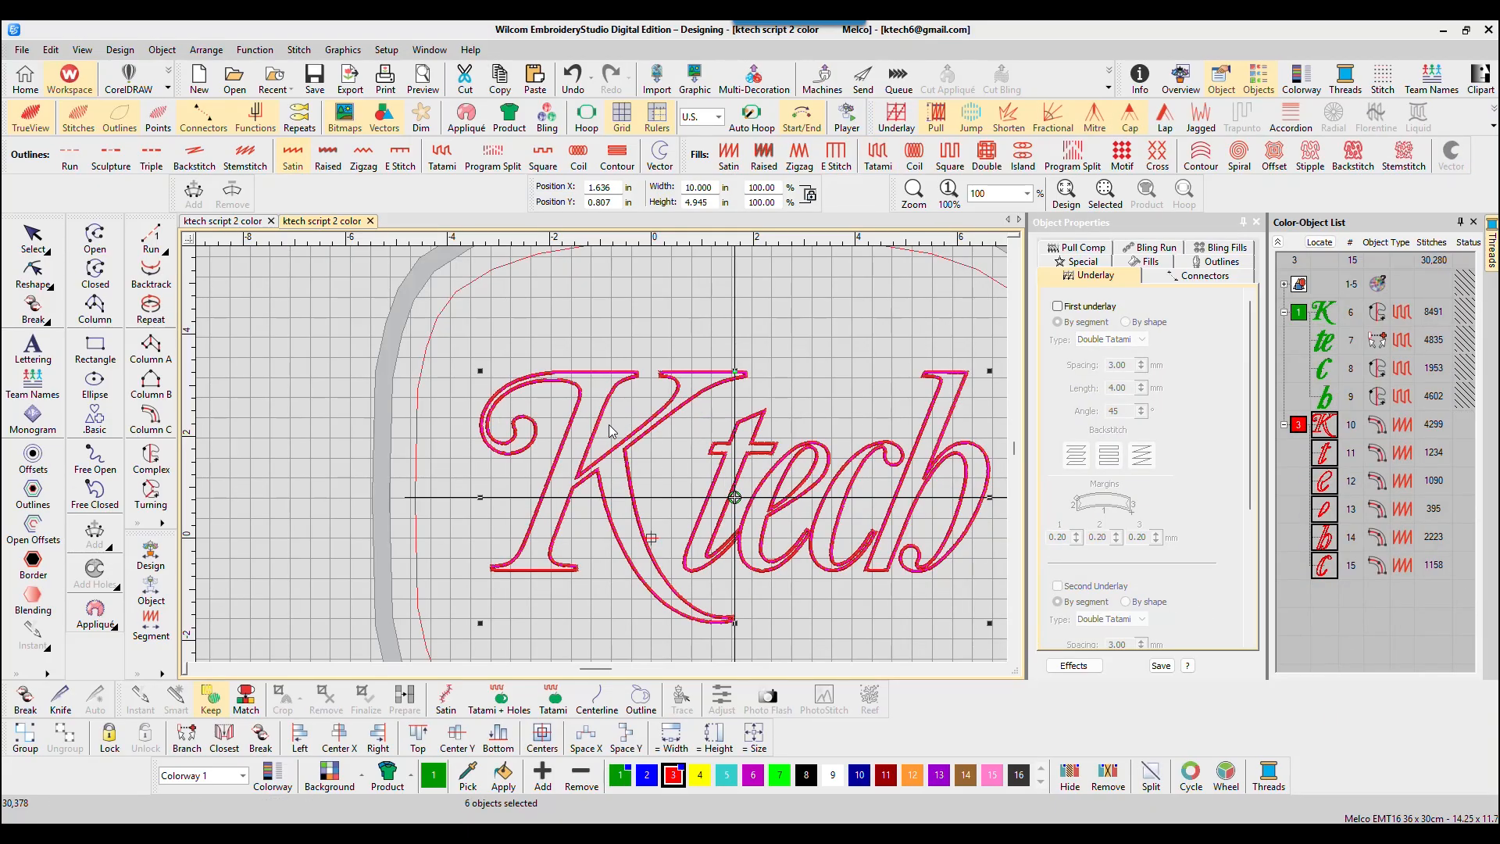
# Check the red borders' satin outline and pull compensation settings.
pyautogui.scroll(1, 645, 483)
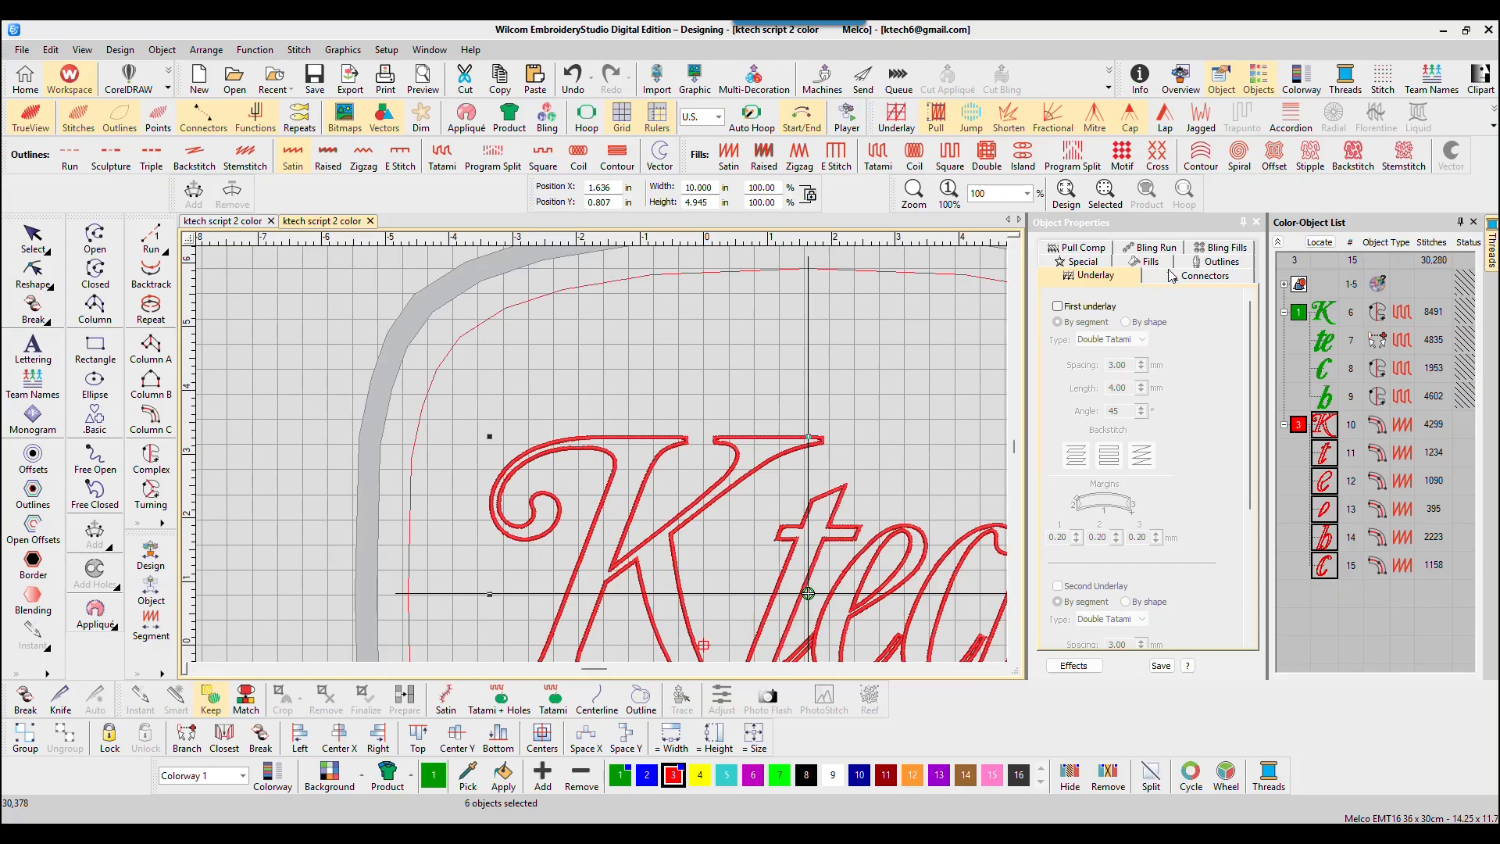
pyautogui.click(1142, 265)
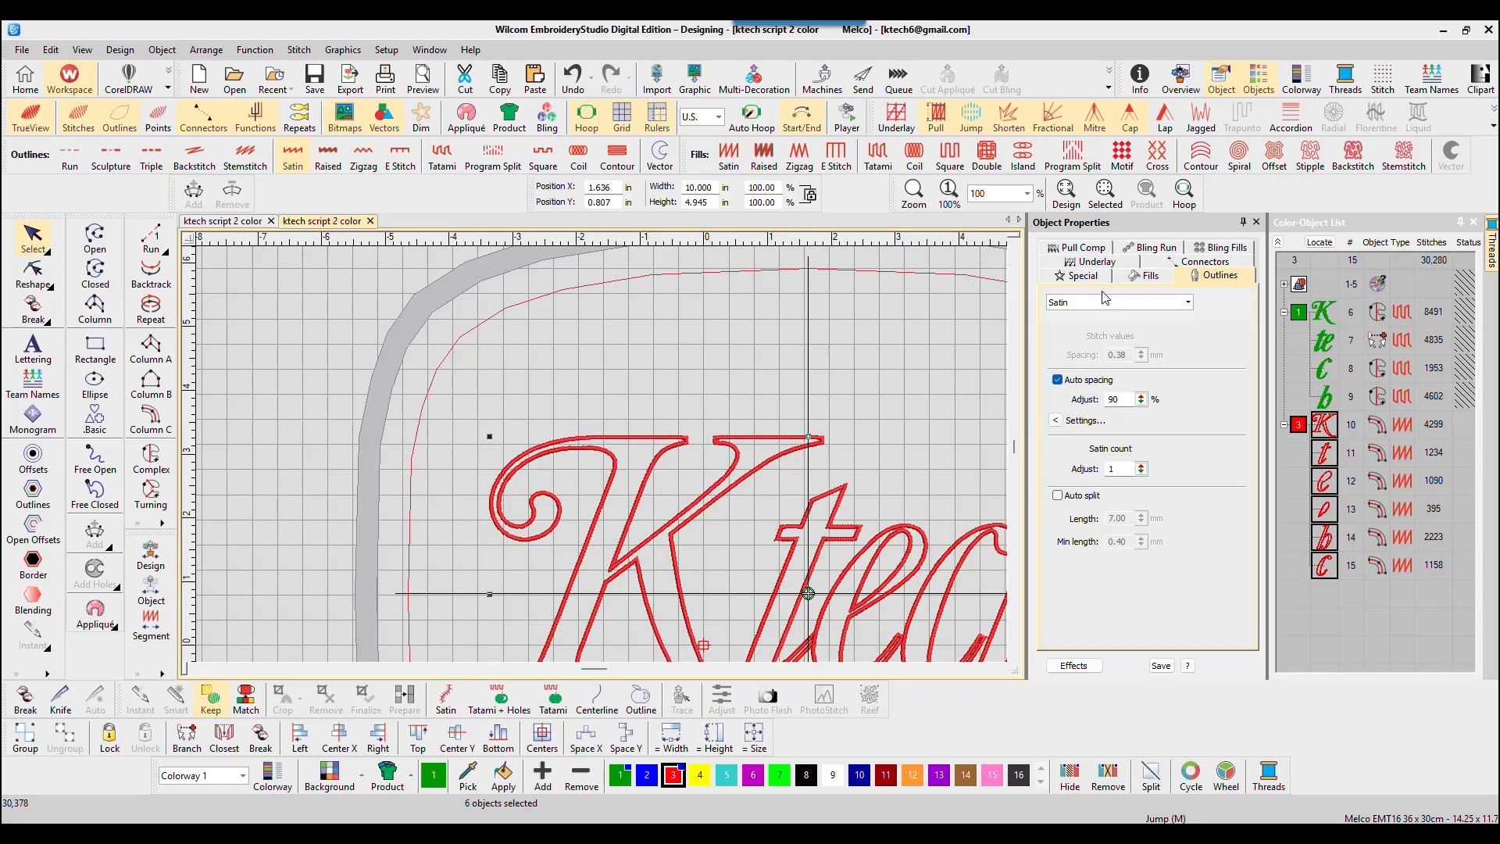
pyautogui.click(1091, 252)
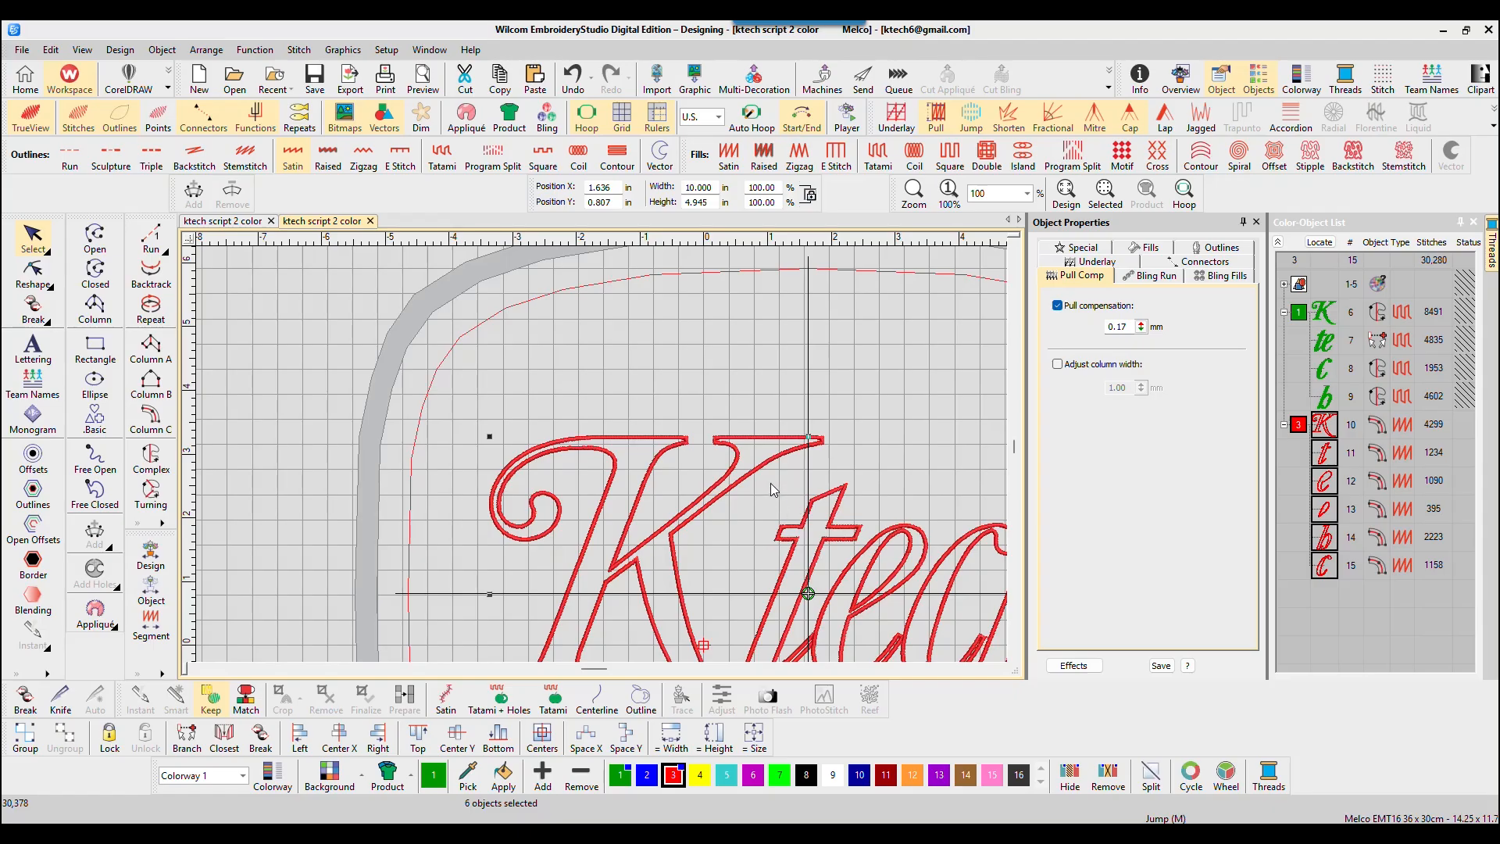
# Unhide the green fills and, with TrueView off, examine where the borders overlap the fill at the K's upper-arm serif.
pyautogui.rightClick(1302, 313)
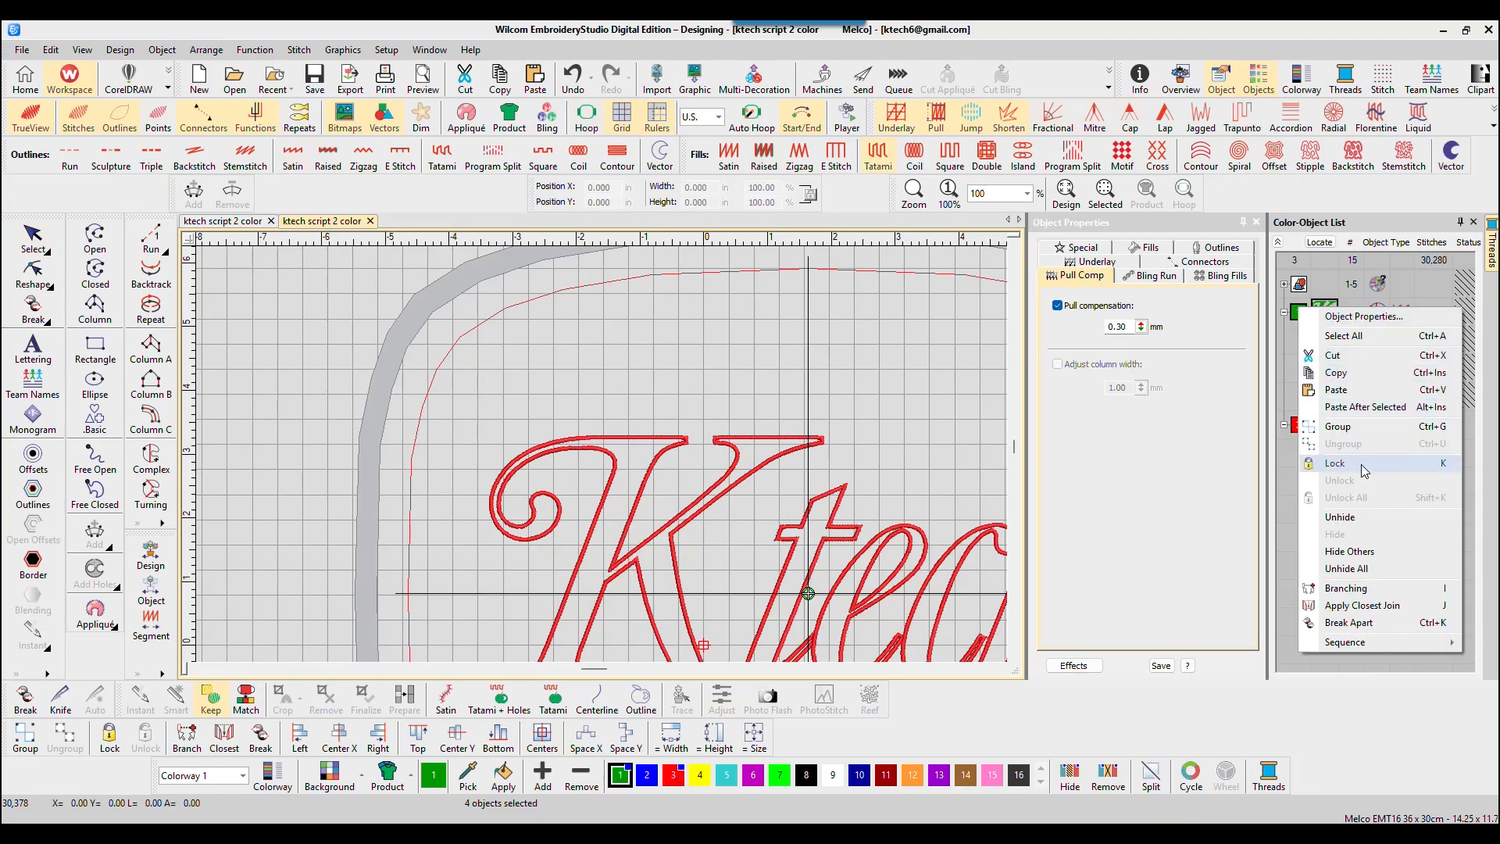
pyautogui.click(1347, 517)
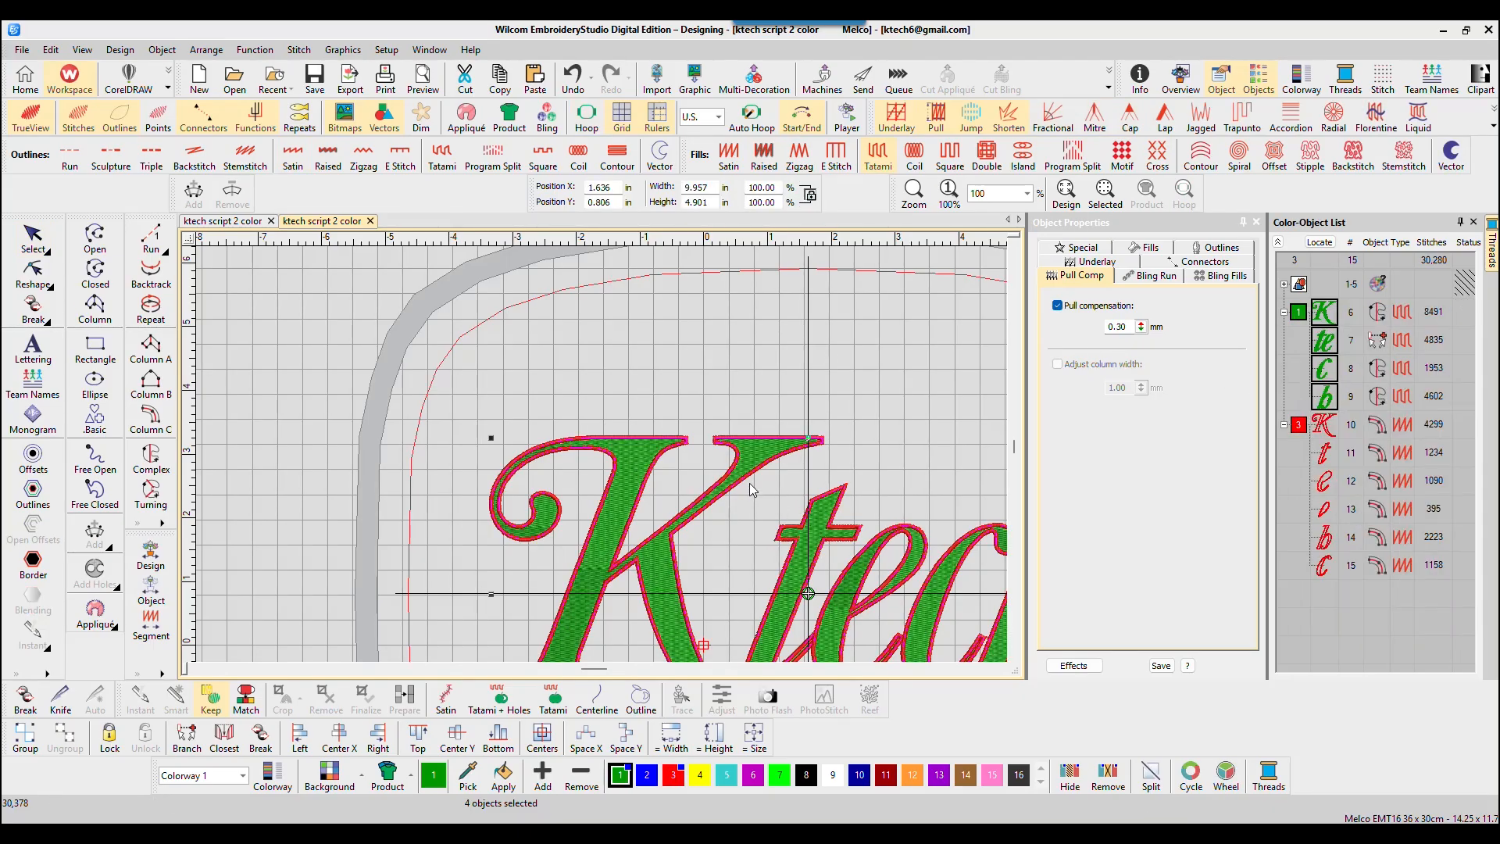
pyautogui.scroll(4, 748, 457)
pyautogui.click(28, 119)
pyautogui.scroll(1, 600, 392)
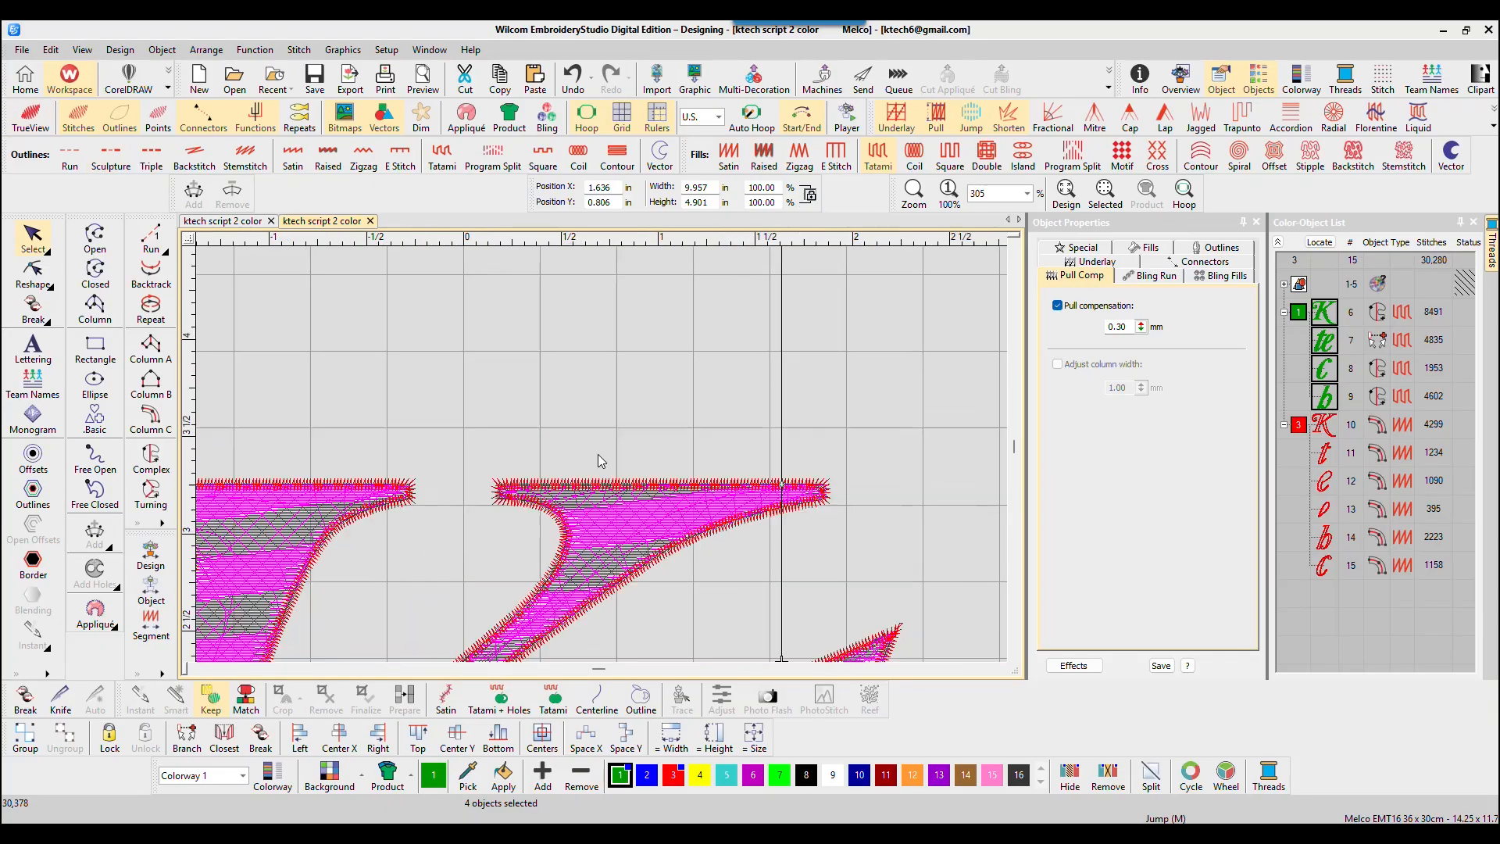
pyautogui.scroll(9, 600, 461)
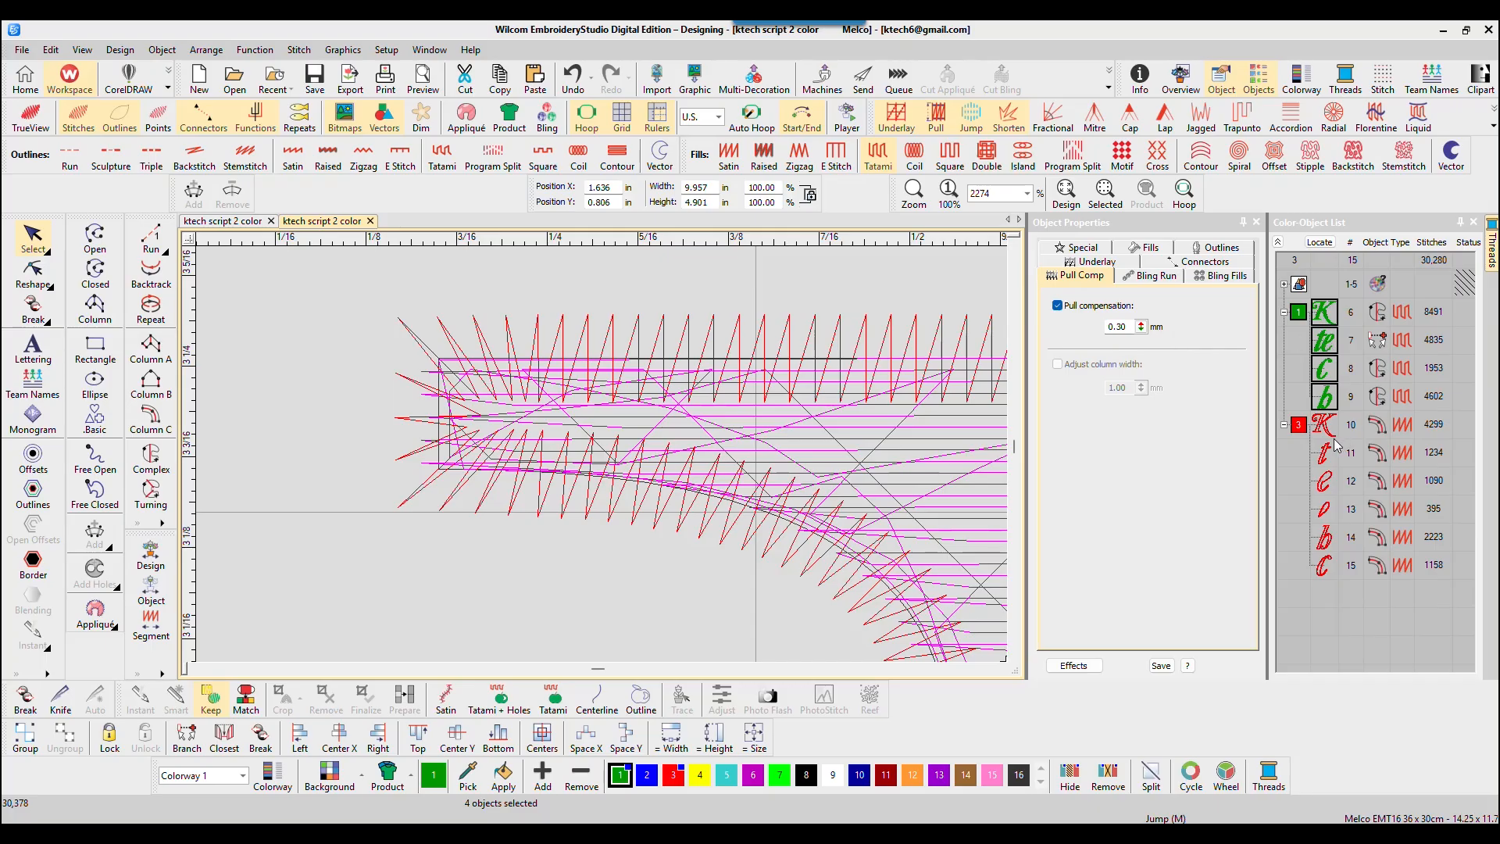
# Try a pull compensation of 0.20 mm on all the red borders and settle on 0.25 mm.
pyautogui.click(1298, 424)
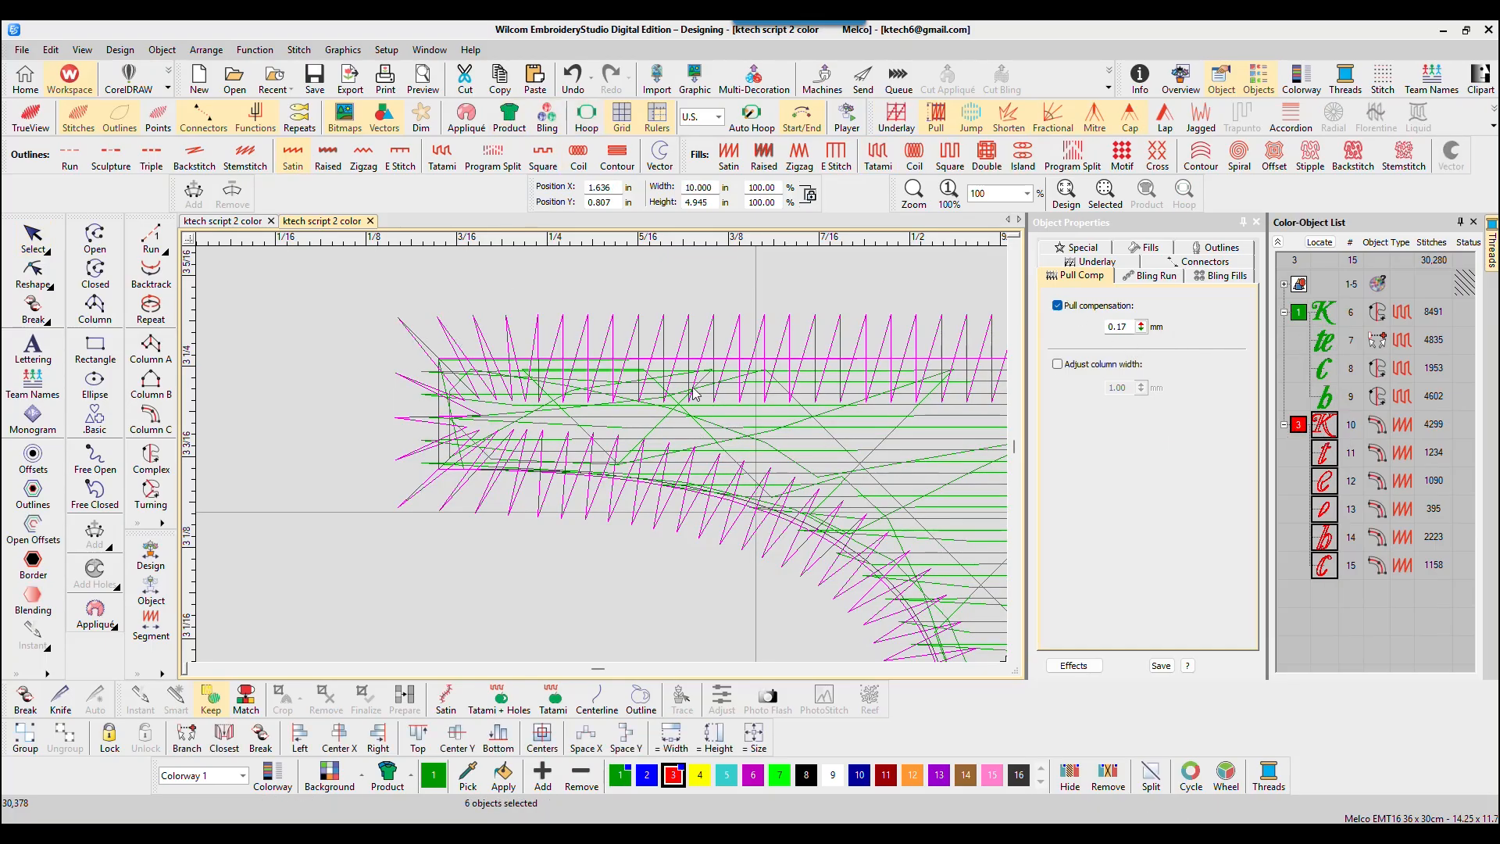
pyautogui.click(1130, 327)
pyautogui.press('BackSpace')
pyautogui.press('BackSpace')
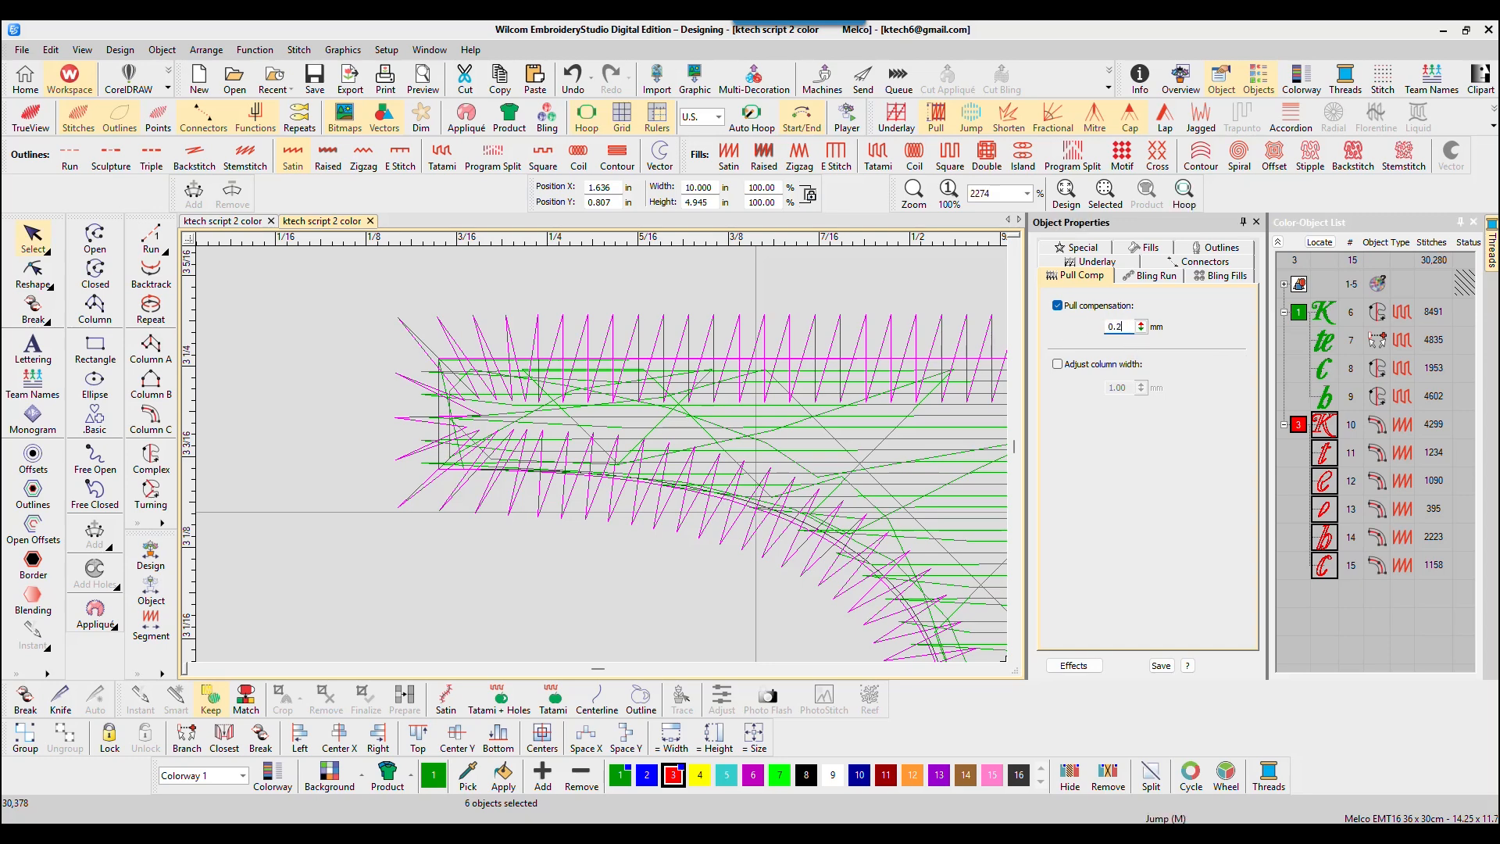
pyautogui.press('Return')
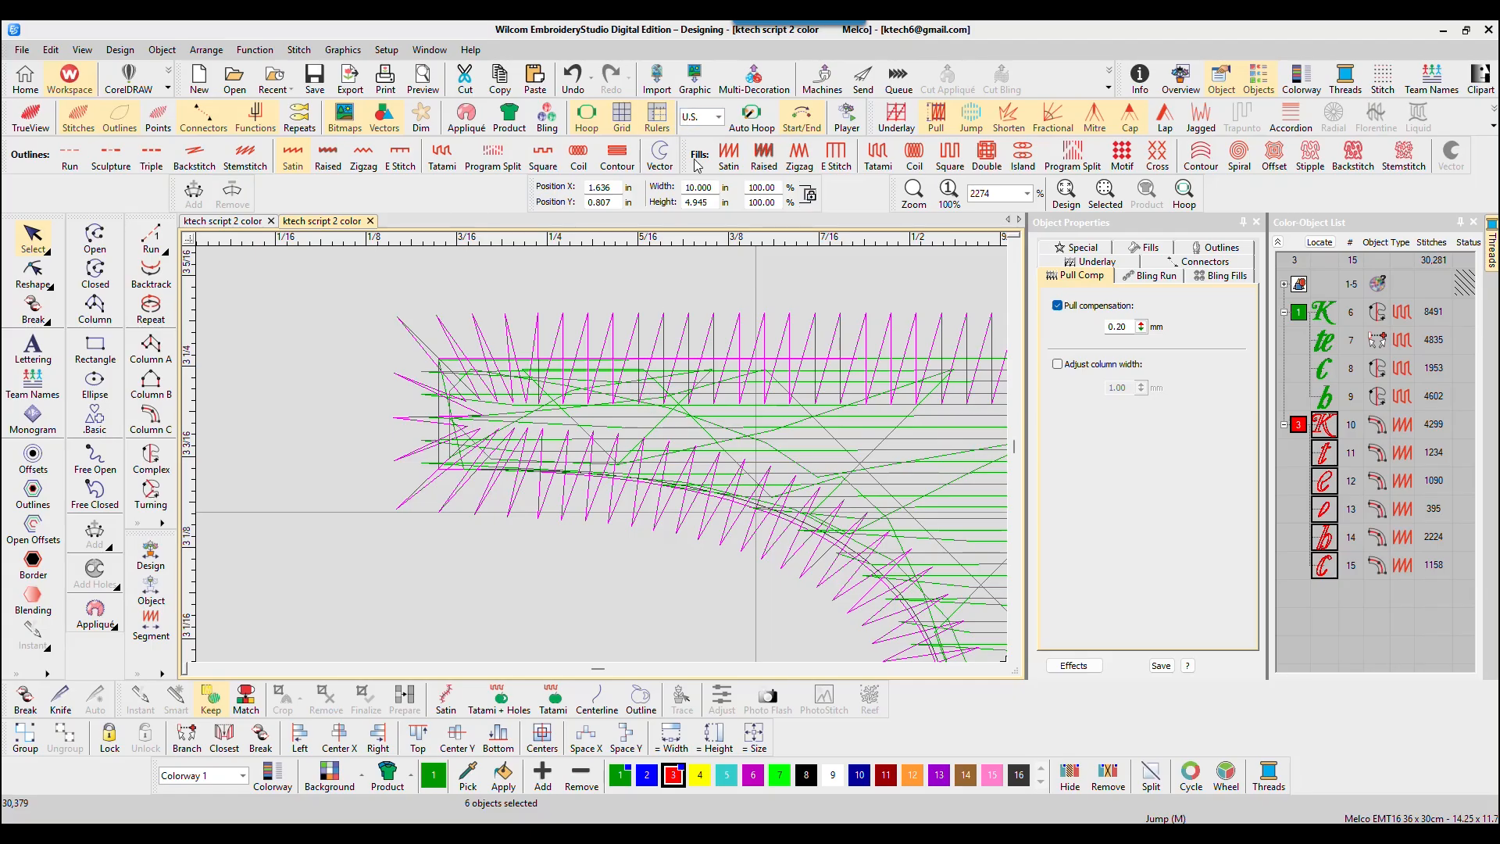
pyautogui.scroll(-2, 804, 318)
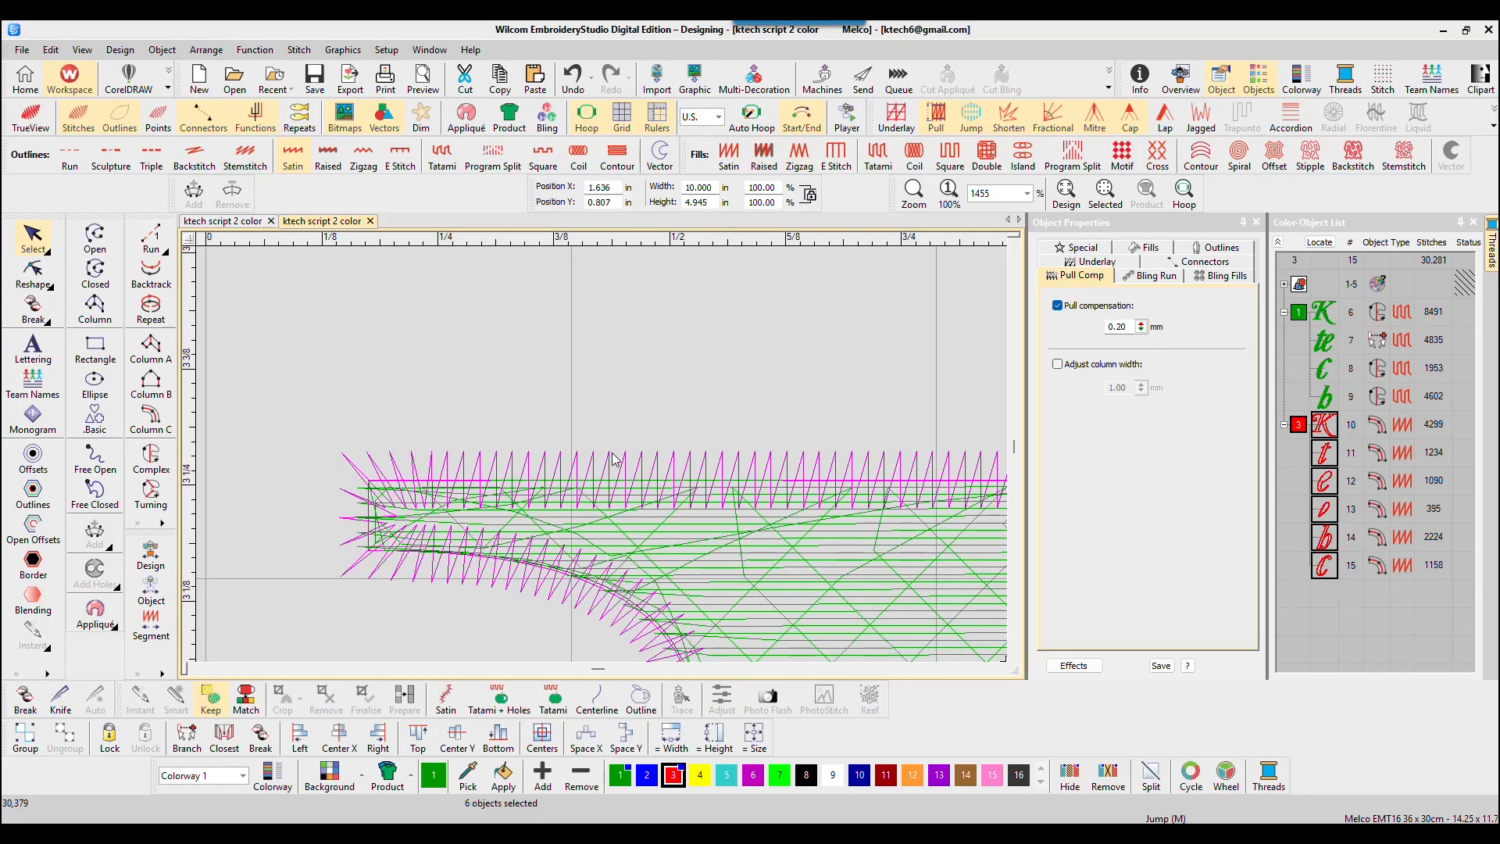
pyautogui.scroll(-1, 614, 460)
pyautogui.moveTo(1141, 323); pyautogui.dragTo(1070, 326)
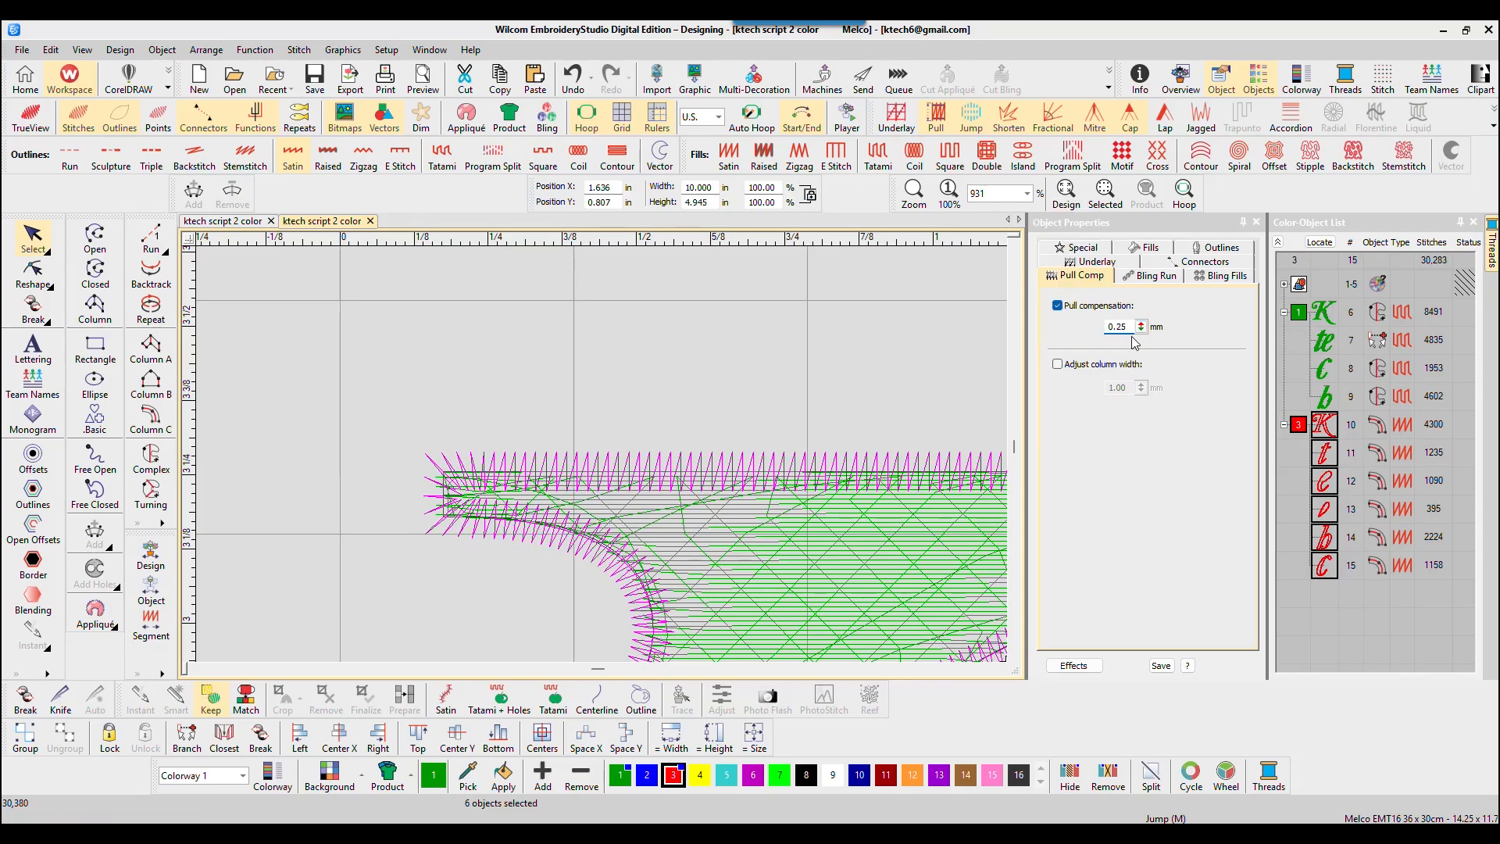
pyautogui.click(753, 382)
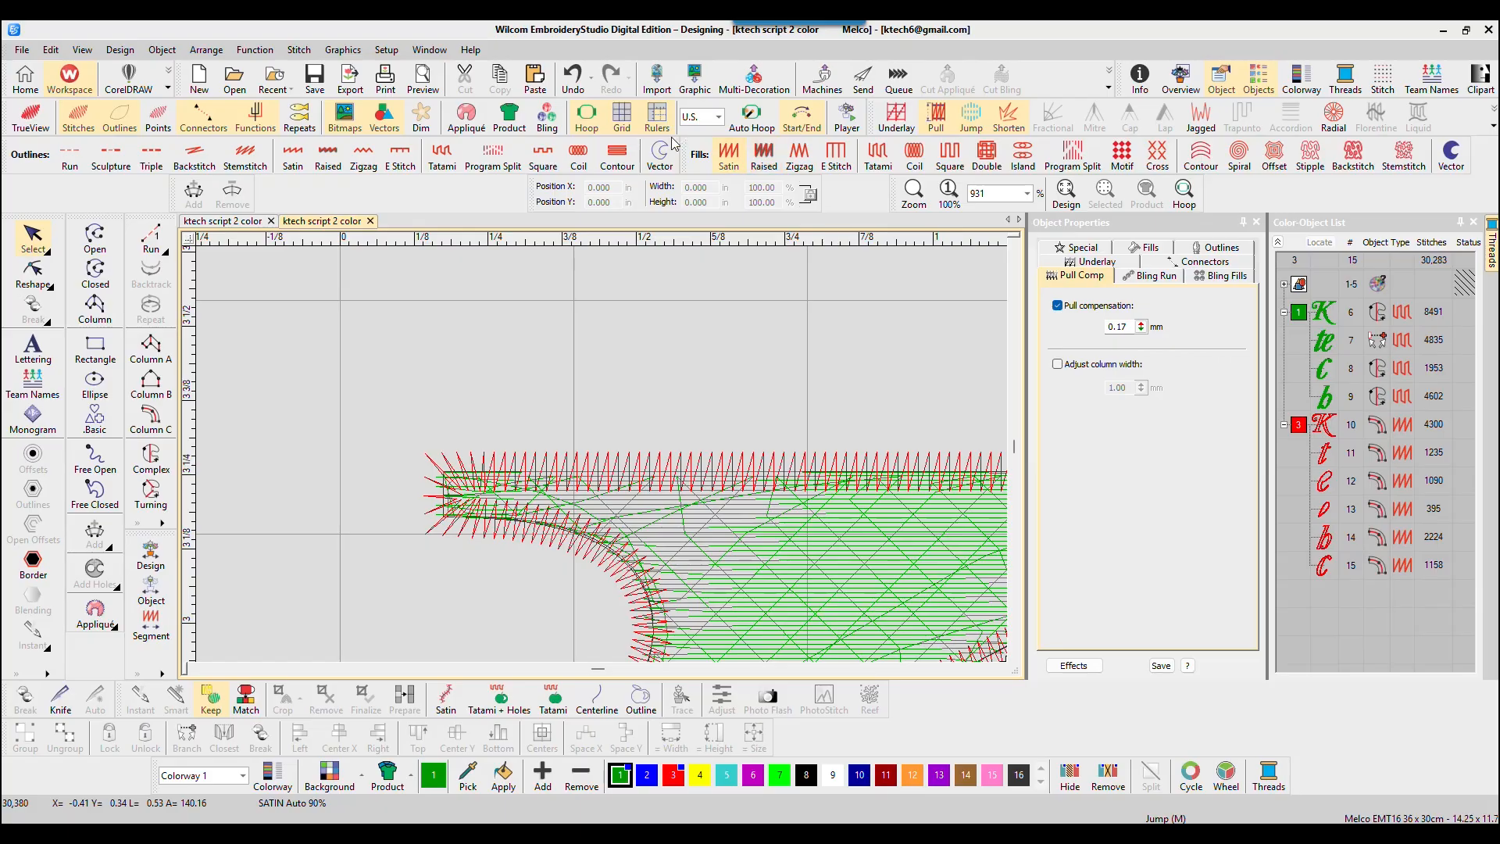
# Examine the red borders' coverage along the K's upper arm in stitch view and in TrueView.
pyautogui.click(949, 191)
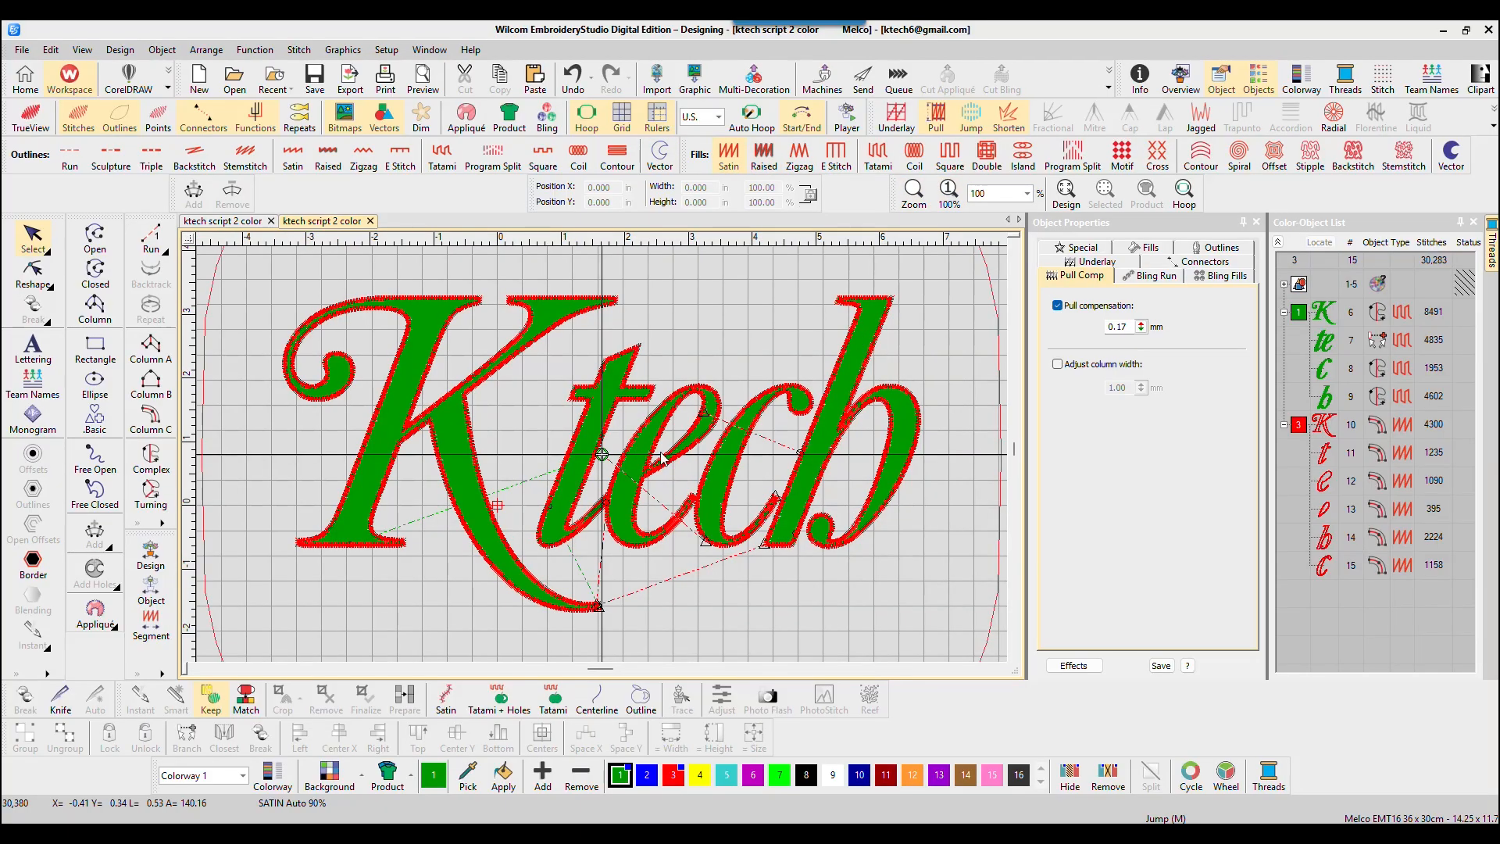
pyautogui.scroll(7, 478, 294)
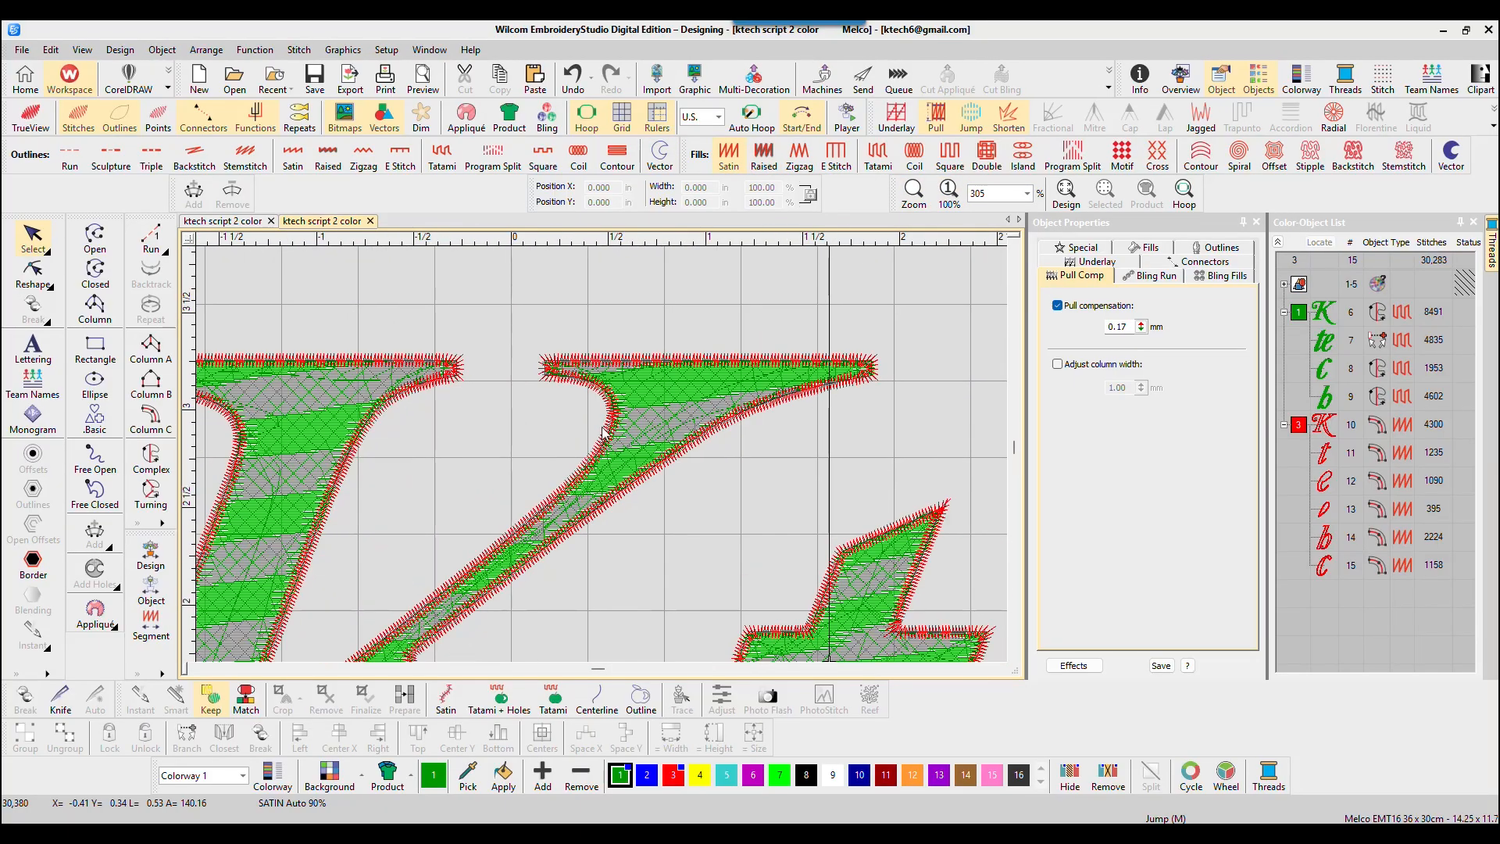
pyautogui.click(29, 117)
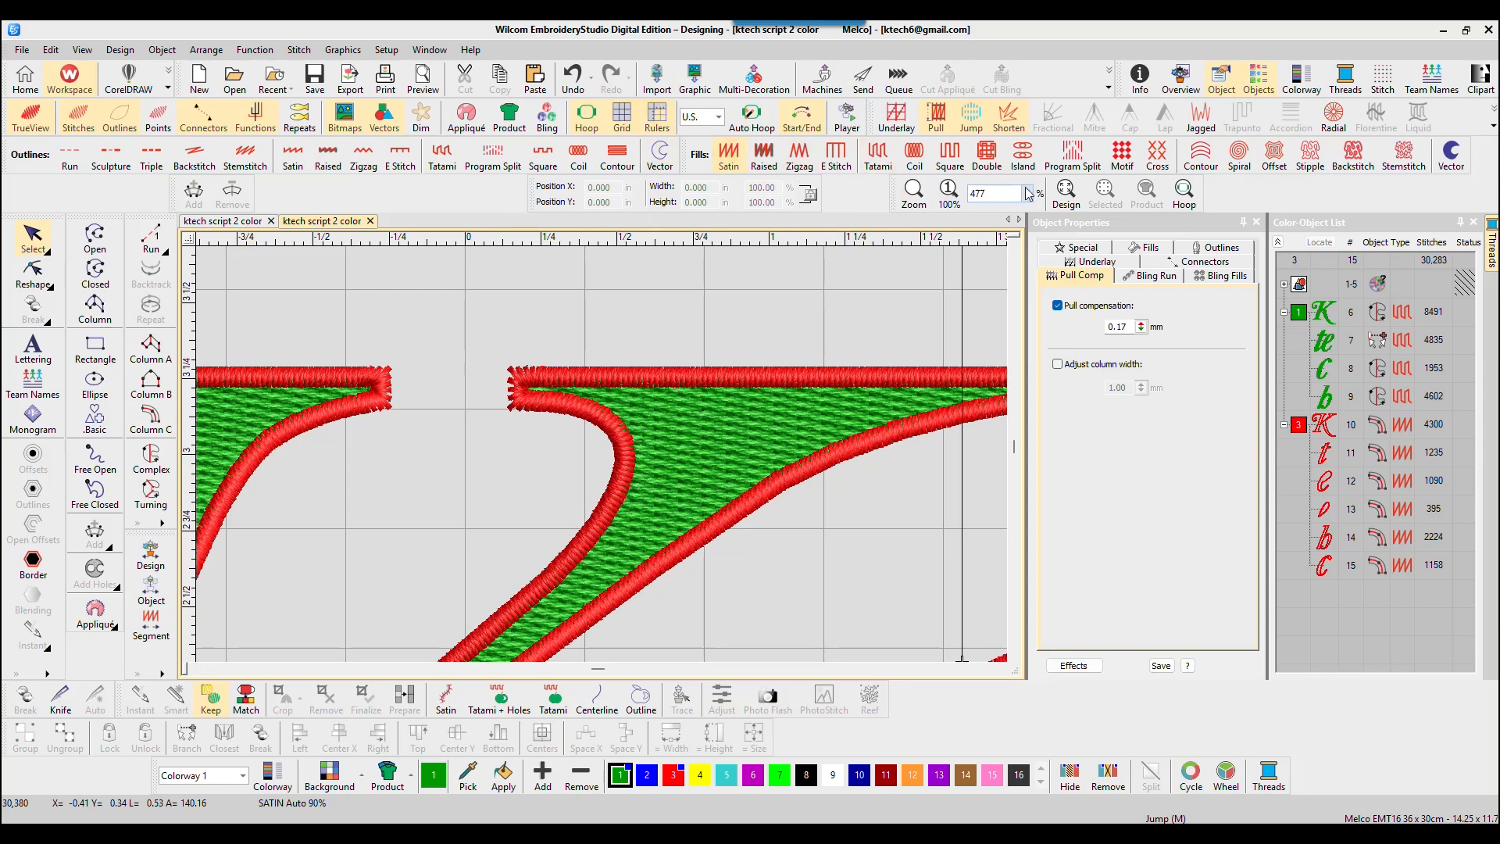
pyautogui.click(950, 191)
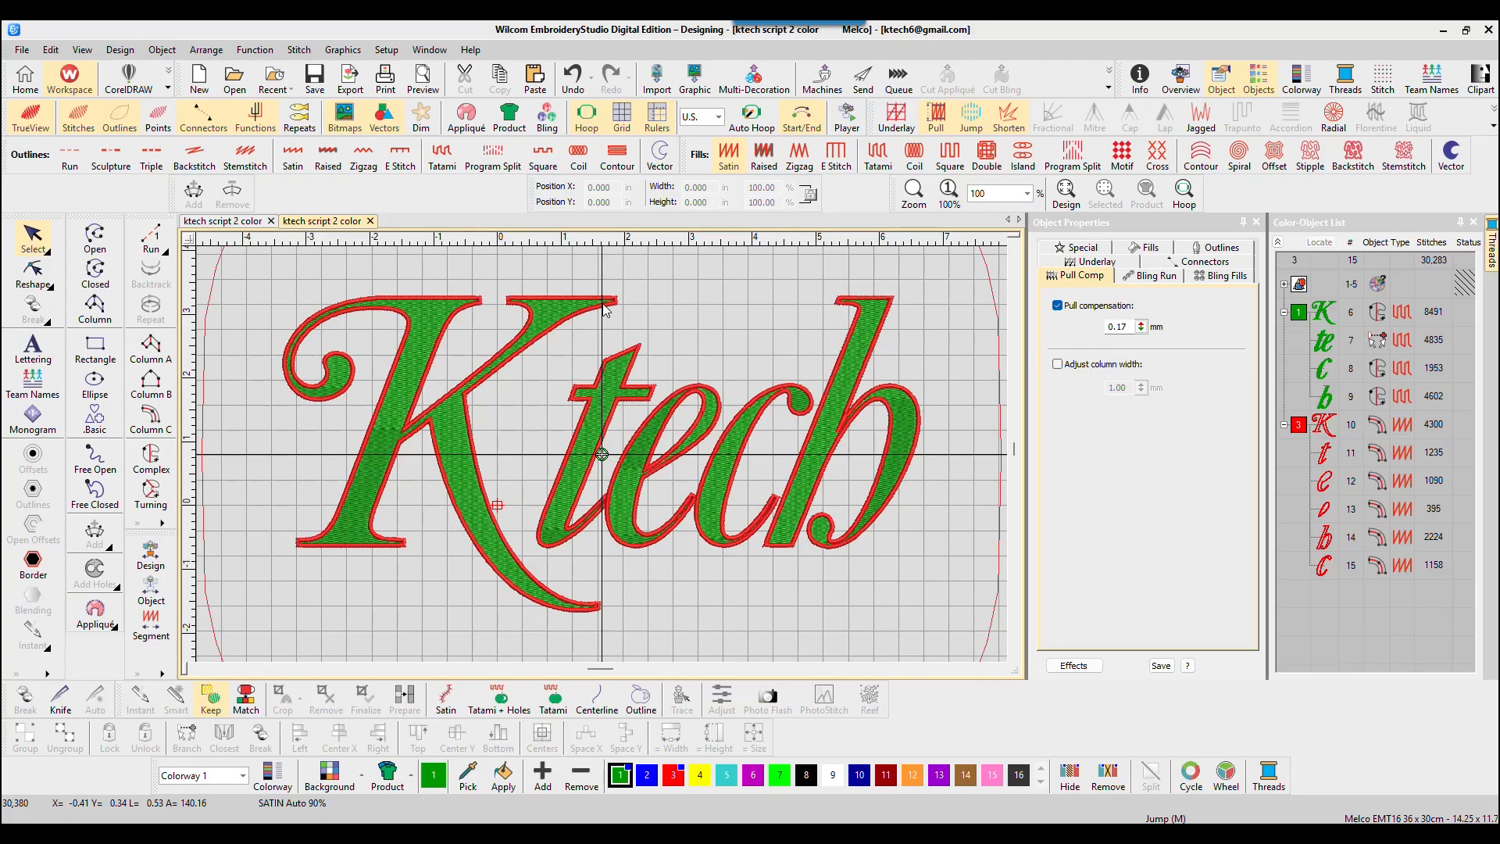
# Save the design and view the Melco EXP machine file export options, leaving without exporting.
pyautogui.click(315, 79)
pyautogui.click(348, 79)
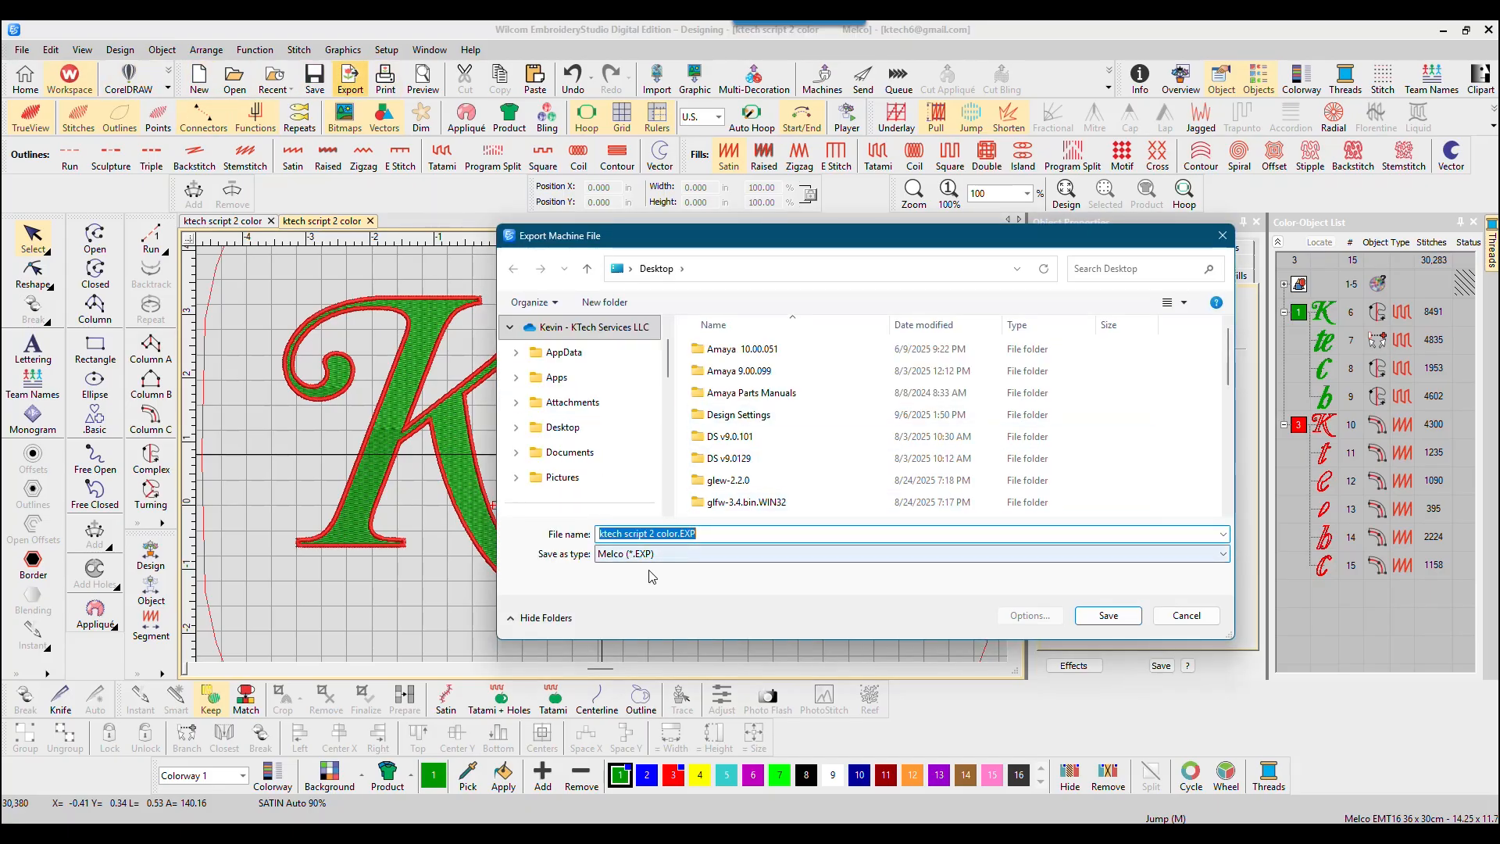
pyautogui.click(1173, 623)
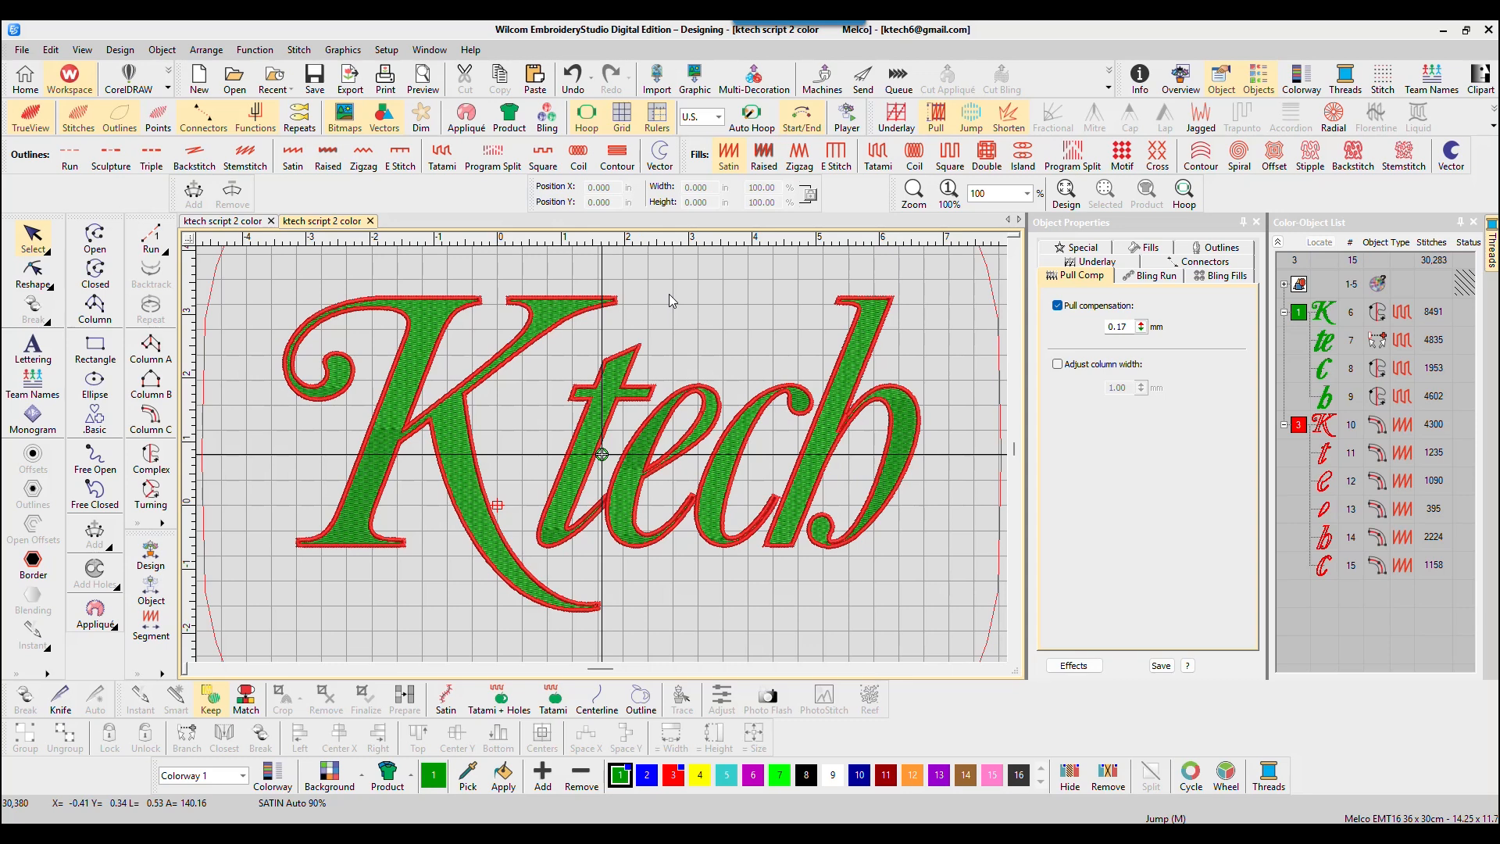
# Resequence the red K border so it stitches directly after the green K fill.
pyautogui.click(1323, 428)
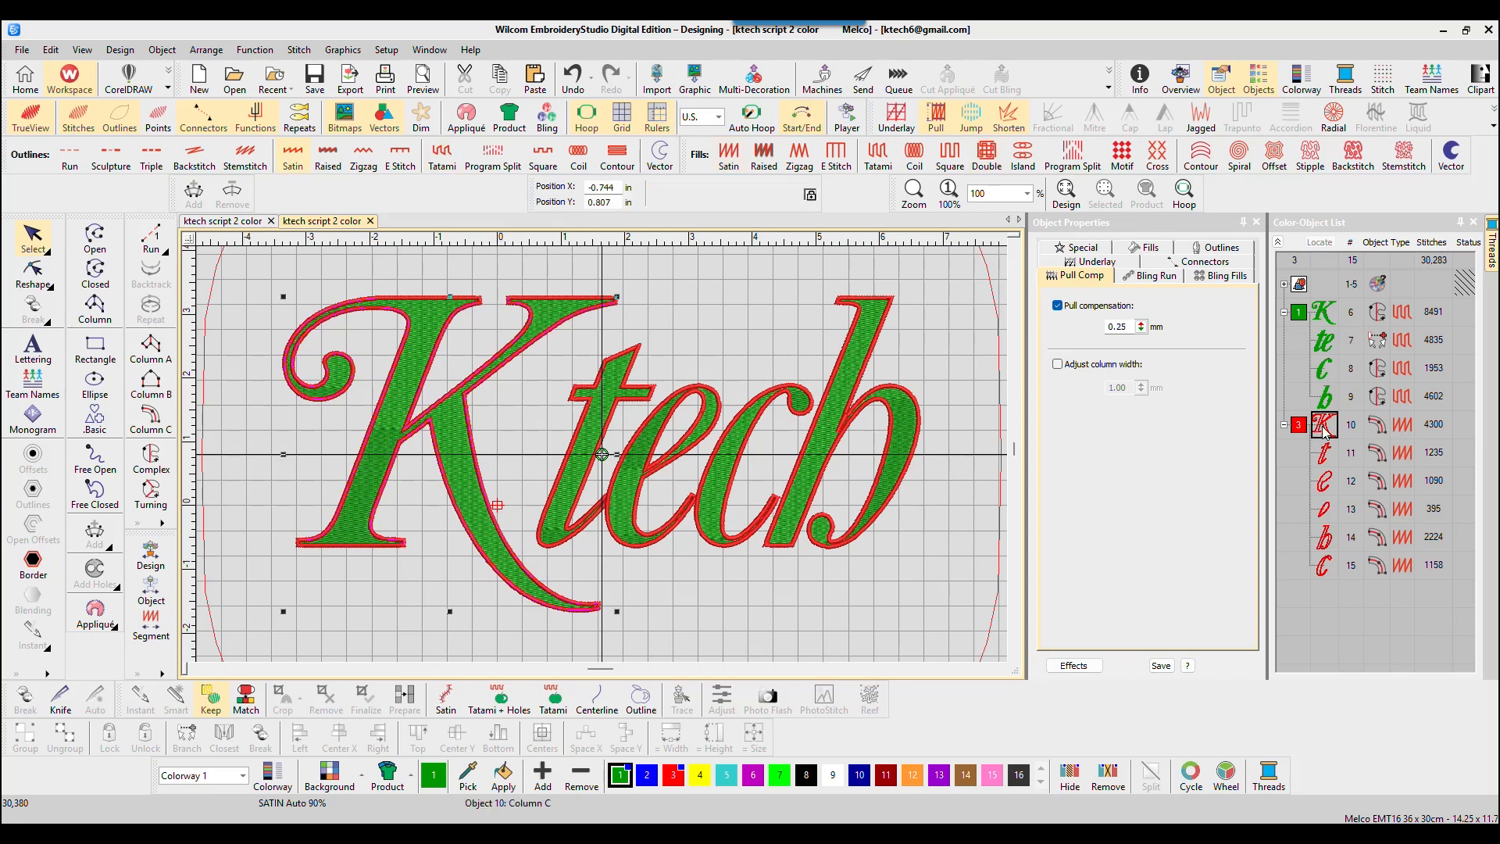
pyautogui.press('Escape')
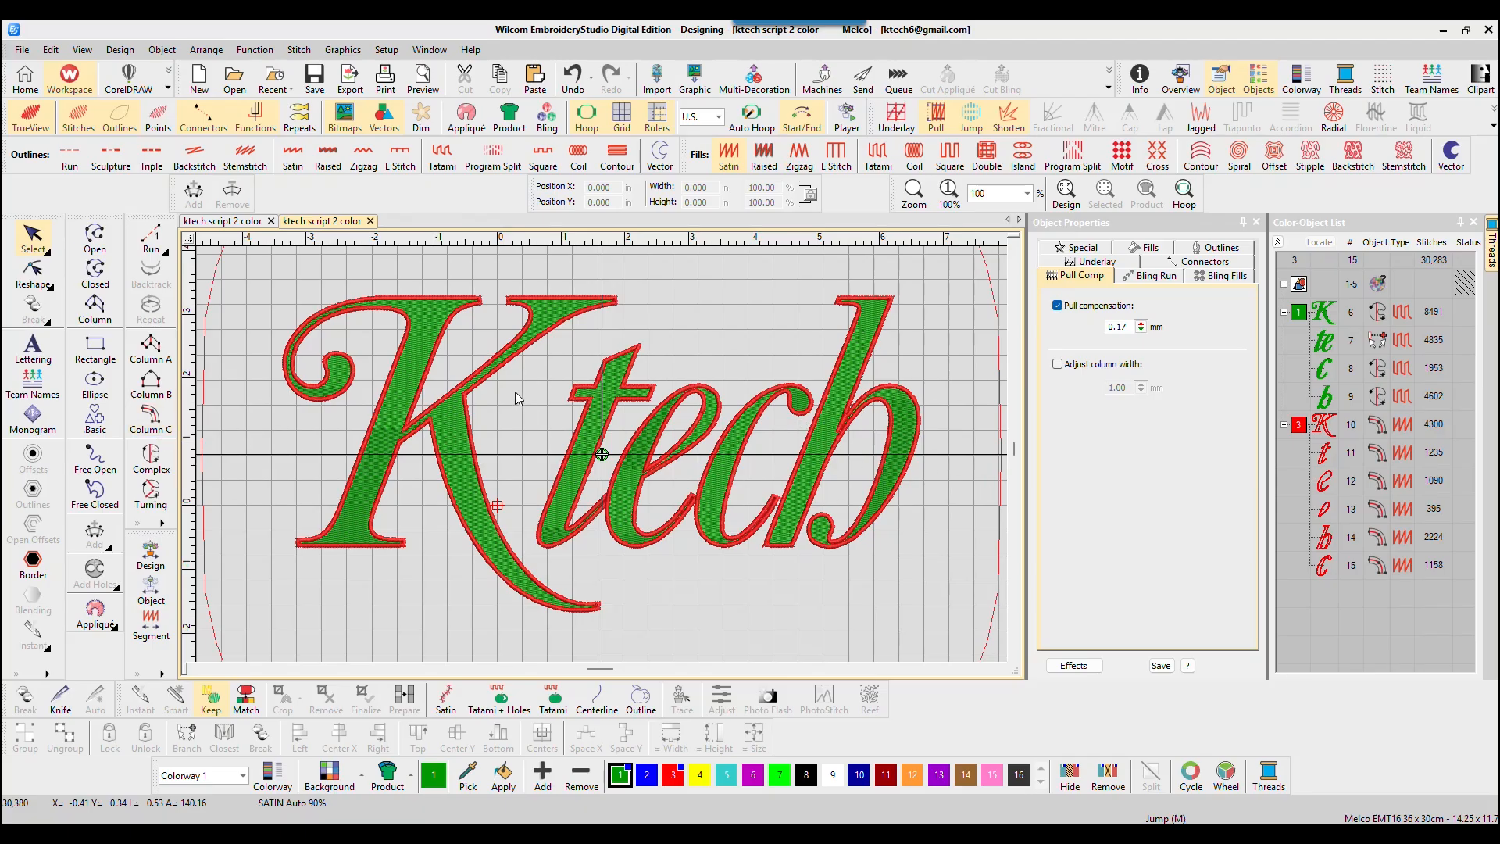
pyautogui.click(1326, 316)
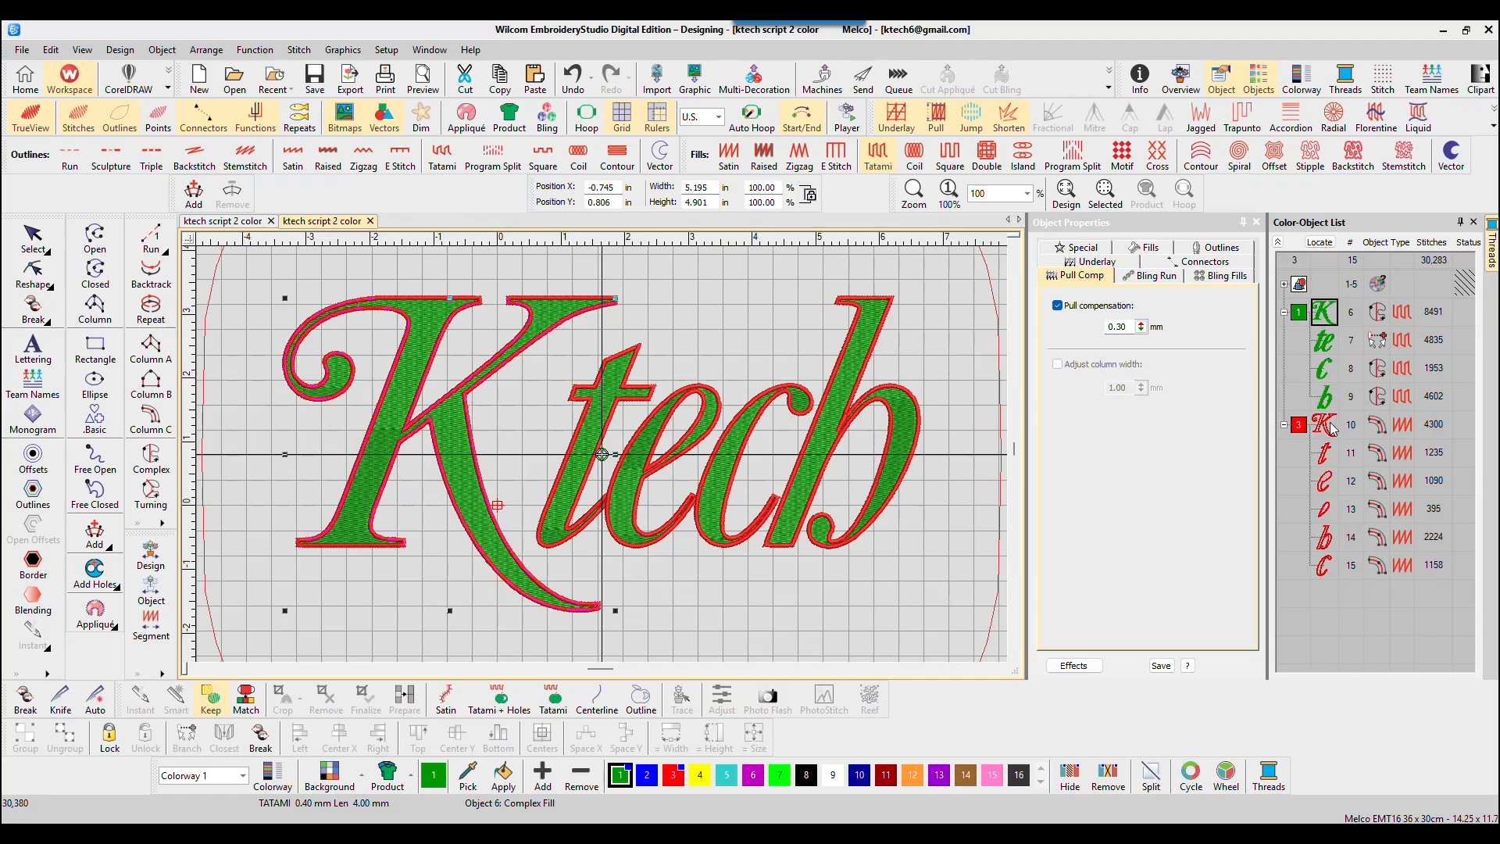
pyautogui.click(34, 254)
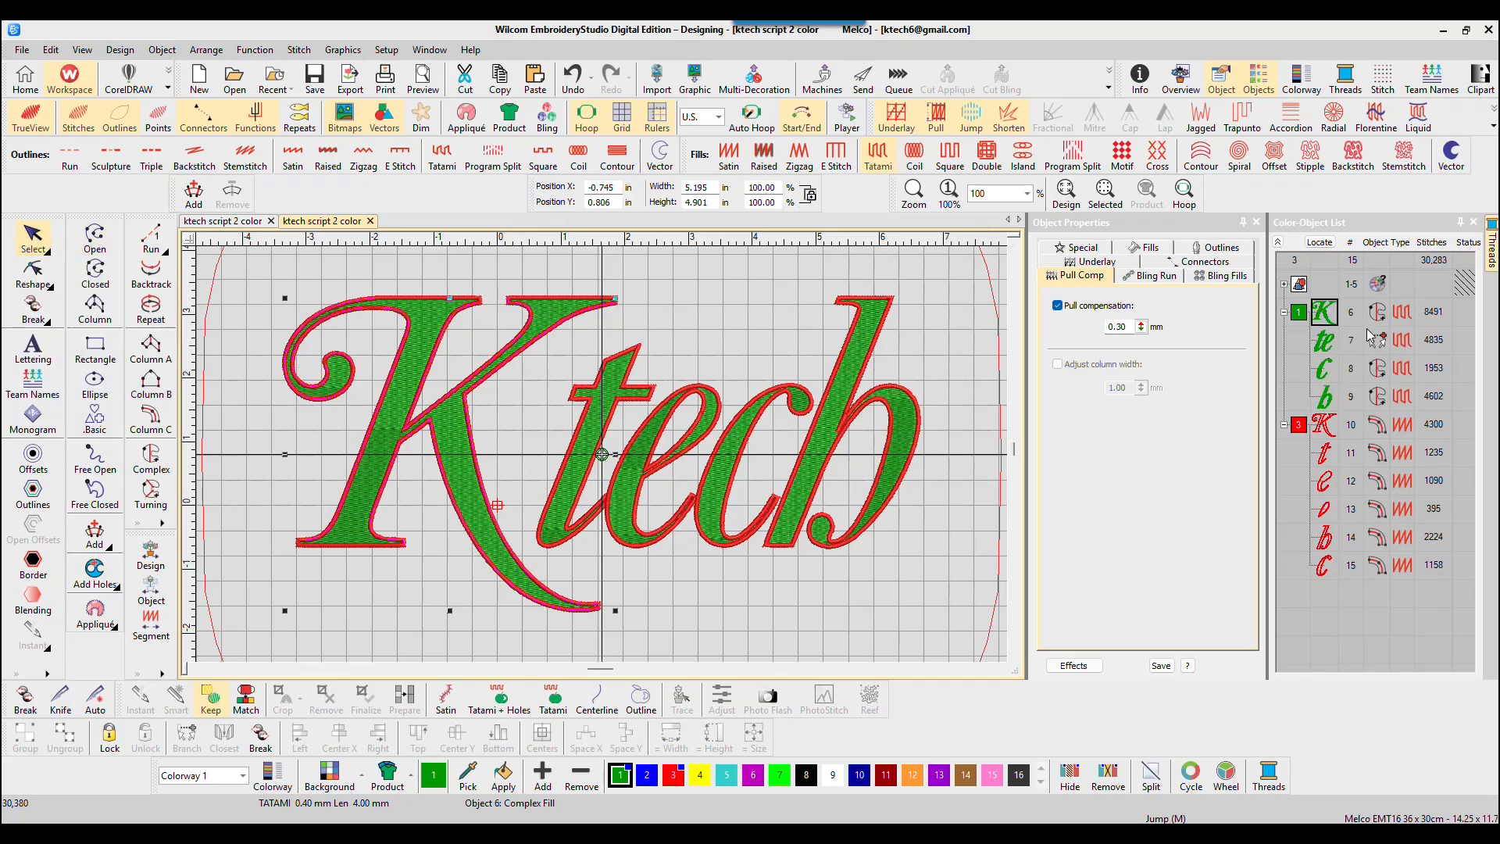
pyautogui.click(1328, 434)
pyautogui.moveTo(1329, 436); pyautogui.dragTo(1336, 336)
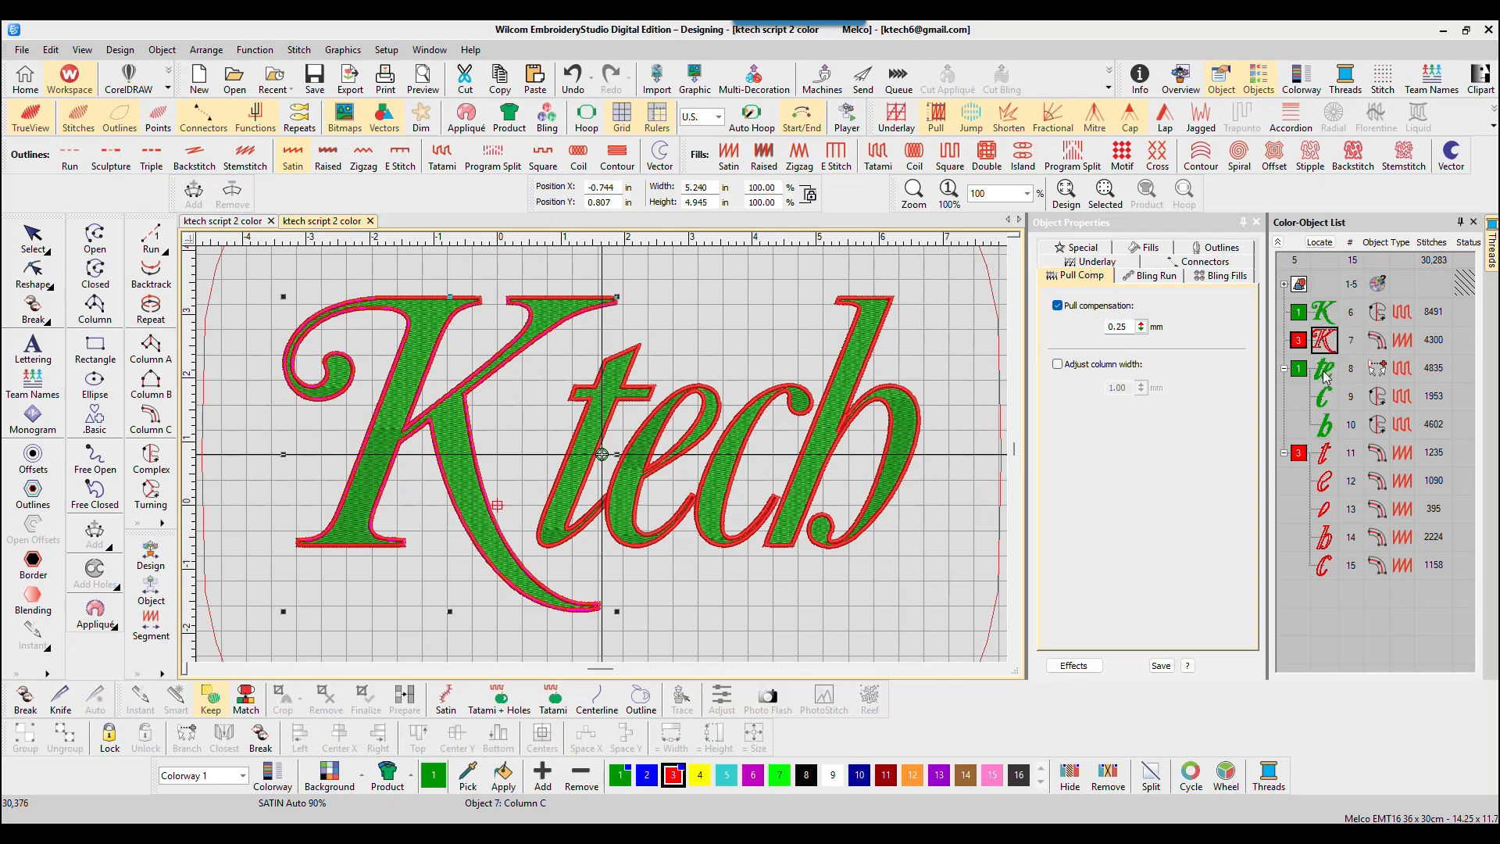
# Resequence the red t border and both red e borders together so they stitch directly after the green "te" fill.
pyautogui.click(1325, 456)
pyautogui.keyDown('ctrl'); pyautogui.click(1324, 485); pyautogui.keyUp('ctrl')
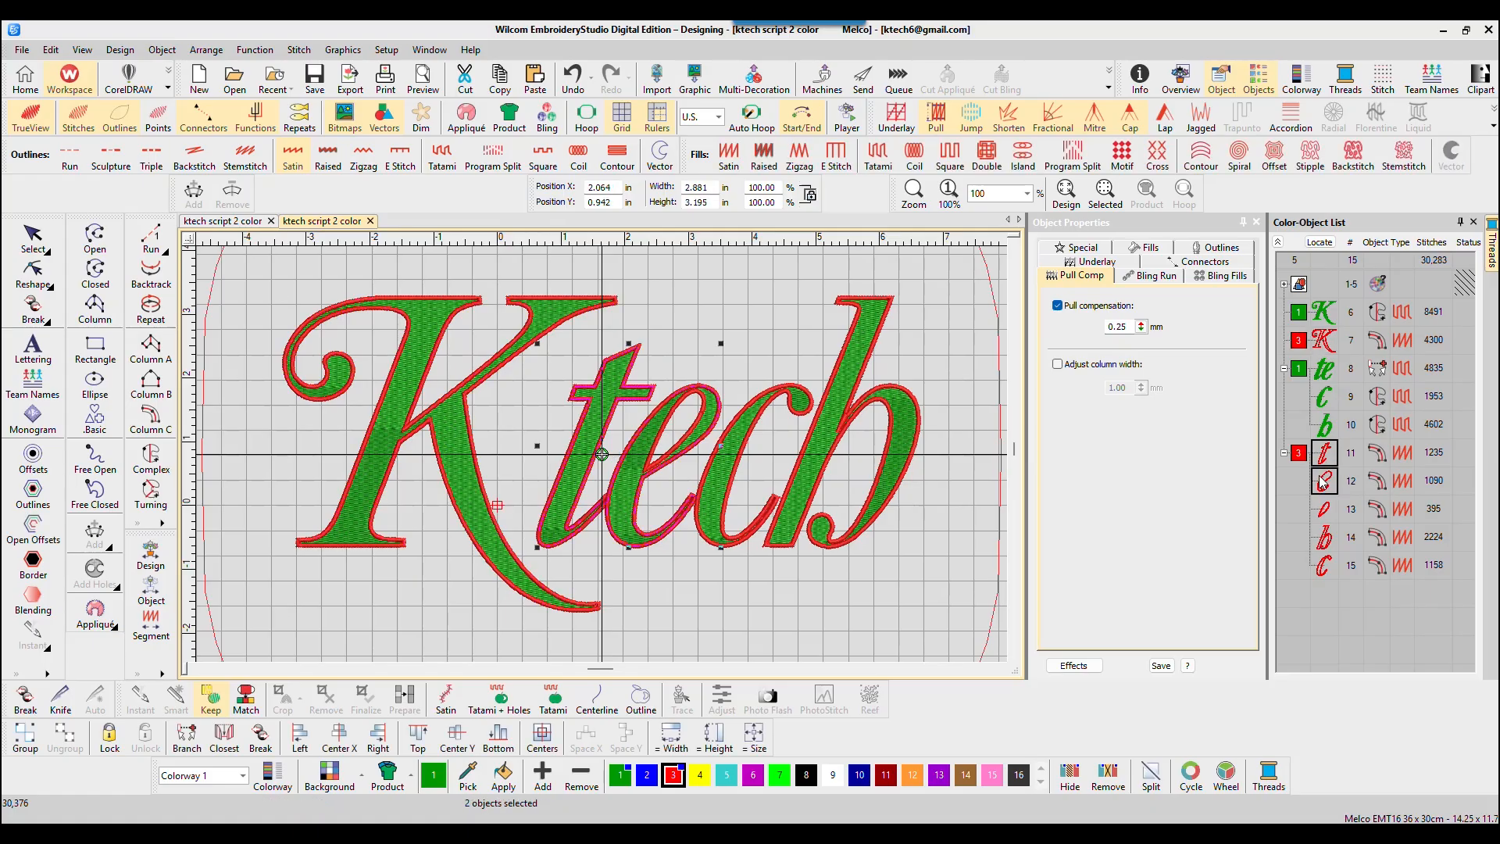
pyautogui.keyDown('ctrl'); pyautogui.click(1325, 513); pyautogui.keyUp('ctrl')
pyautogui.moveTo(1325, 460); pyautogui.dragTo(1333, 385)
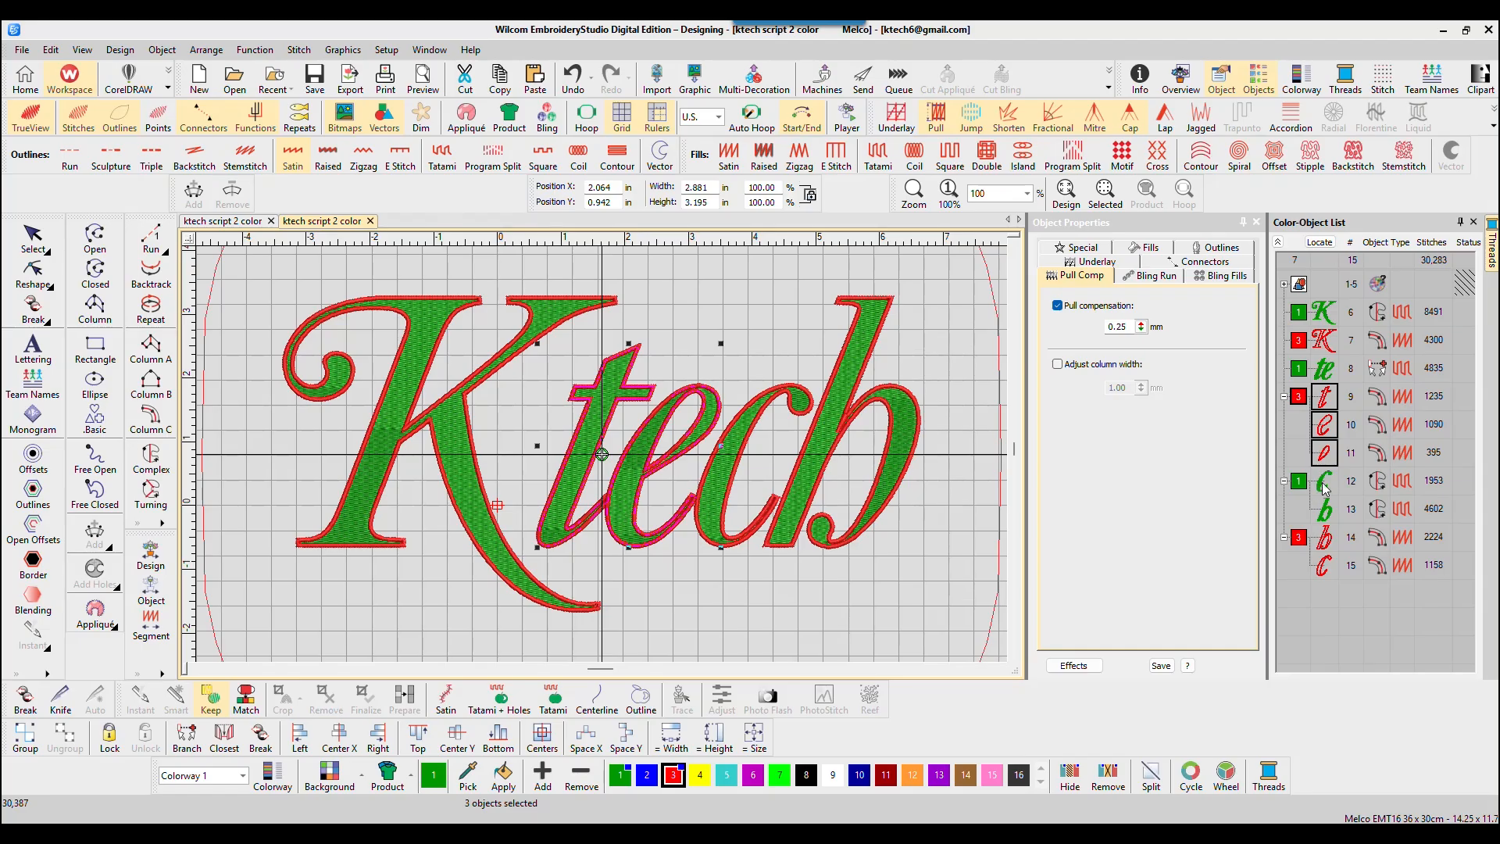
# Resequence the red c border to stitch directly after the green c fill, leaving the final letter's fill and border last.
pyautogui.click(1325, 567)
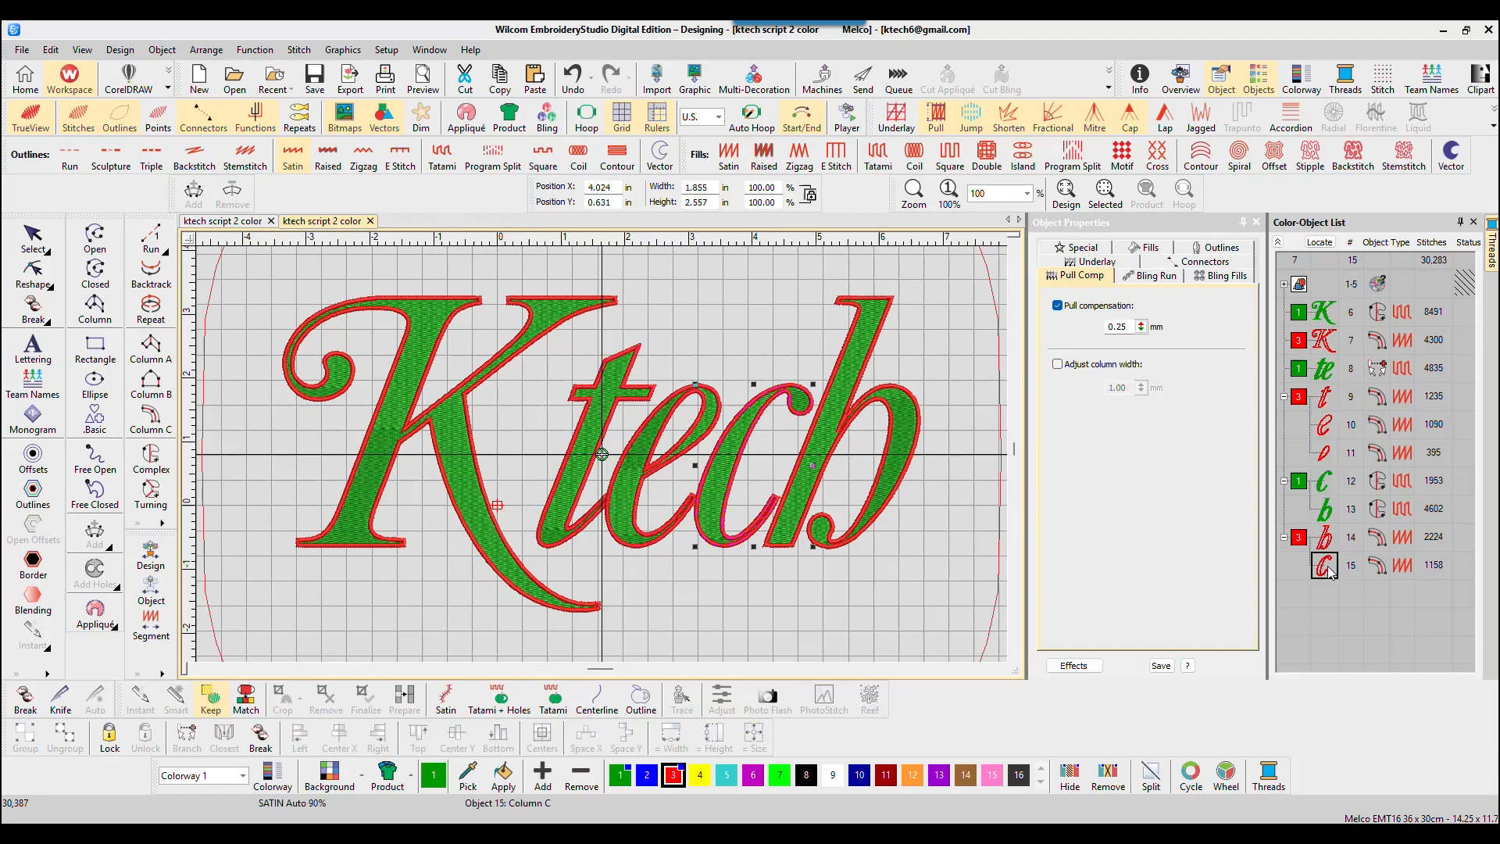
pyautogui.moveTo(1329, 572); pyautogui.dragTo(1337, 504)
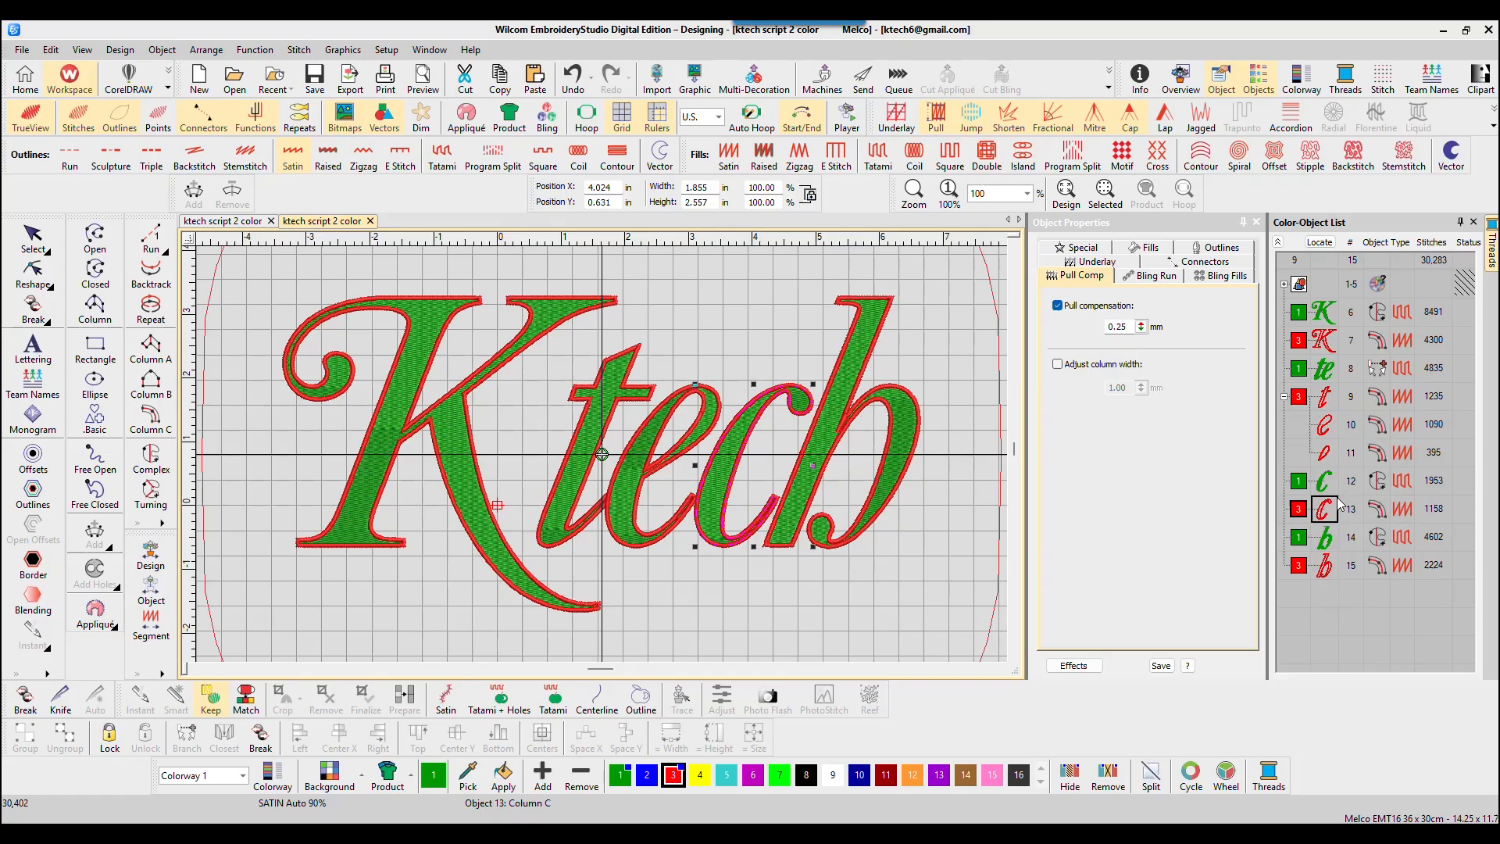
pyautogui.click(1327, 539)
pyautogui.moveTo(1322, 591); pyautogui.dragTo(1333, 529)
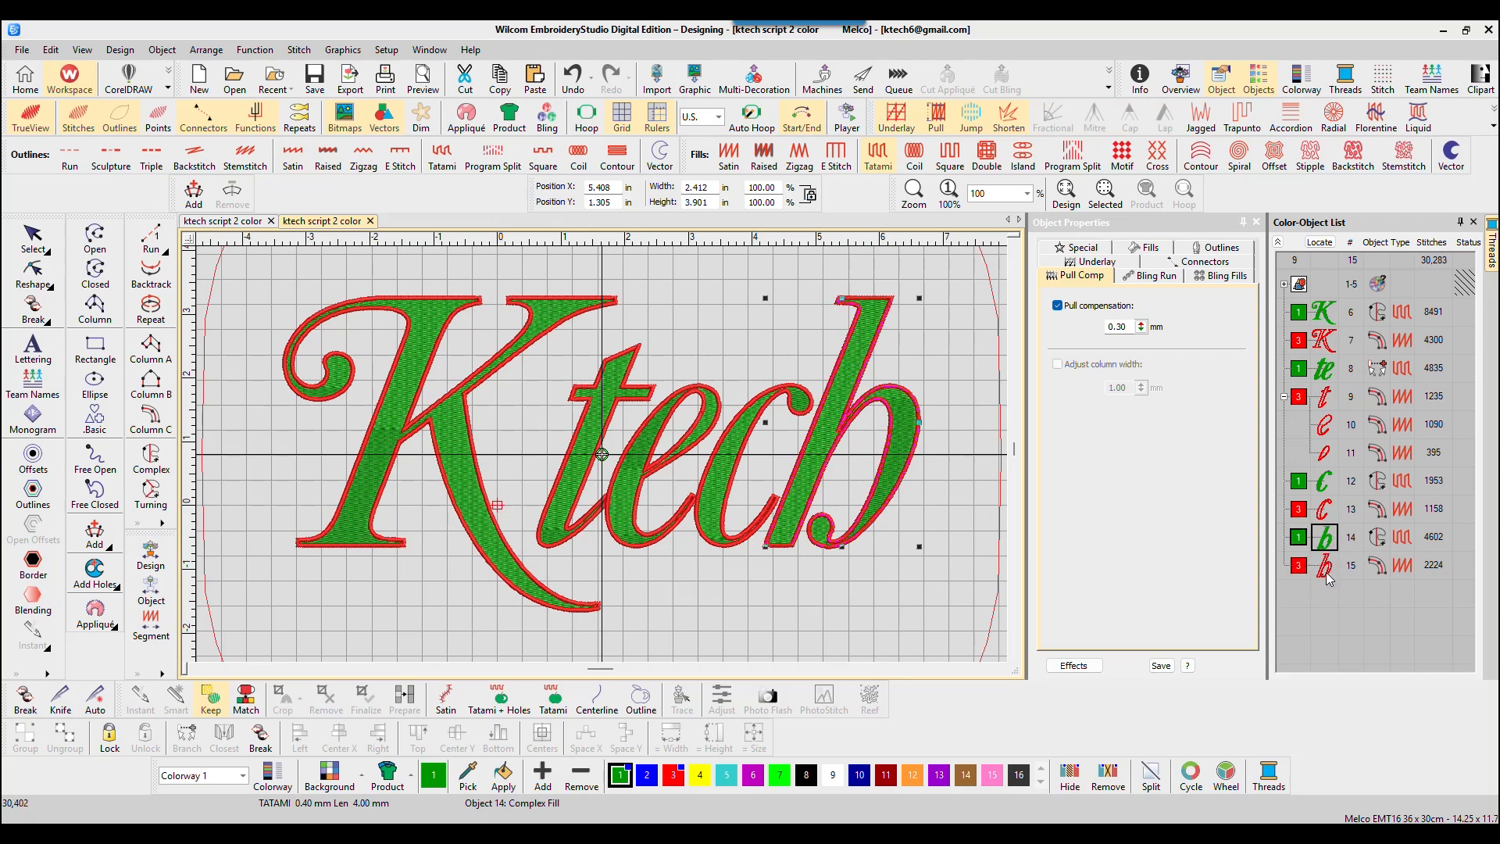
# Deselect everything and view the machine file export settings for the Melco EXP format, leaving without exporting.
pyautogui.click(734, 277)
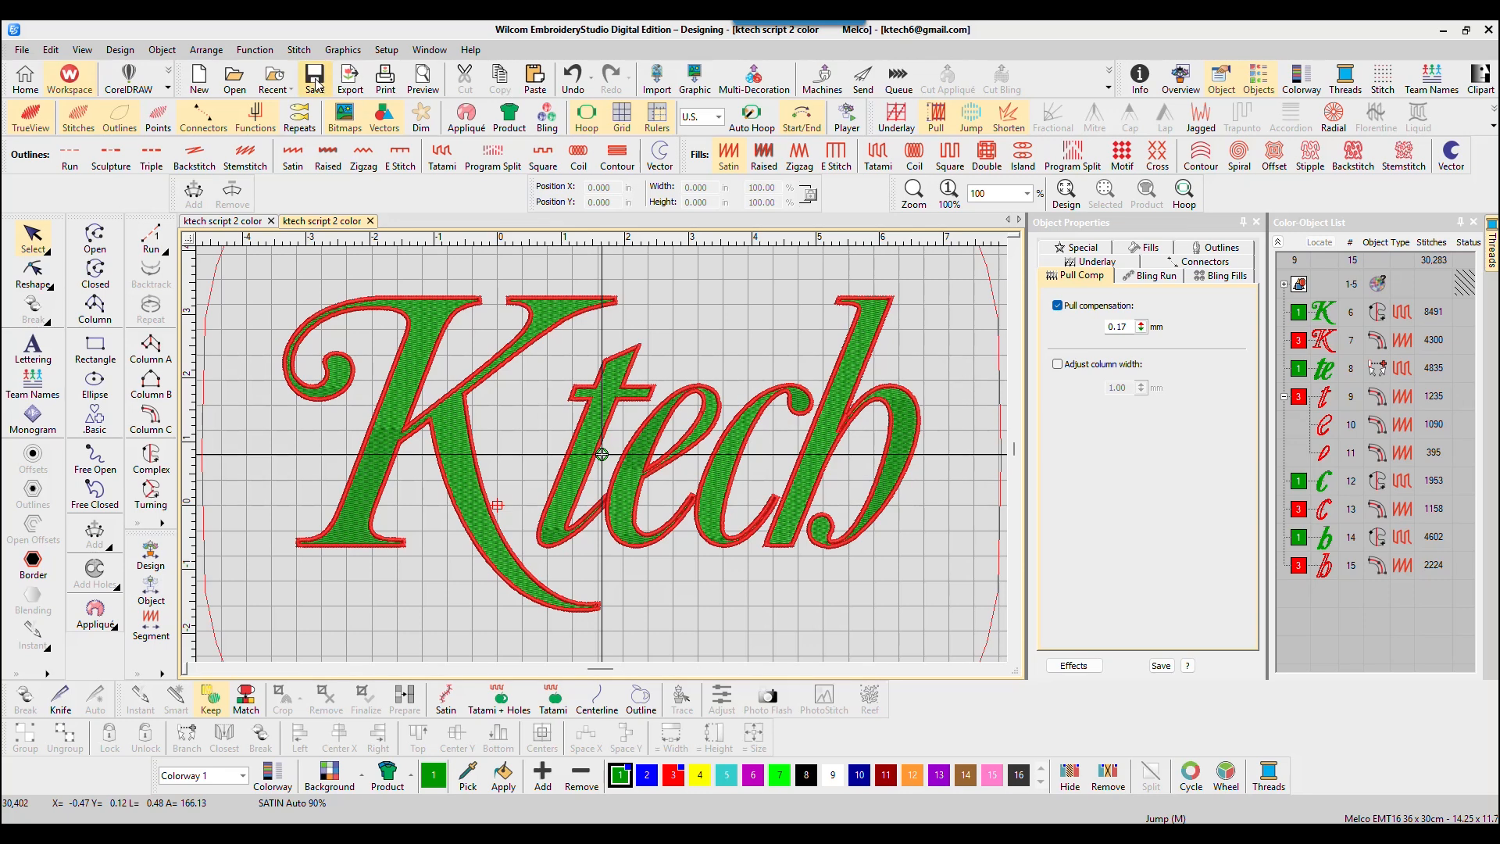
pyautogui.click(352, 77)
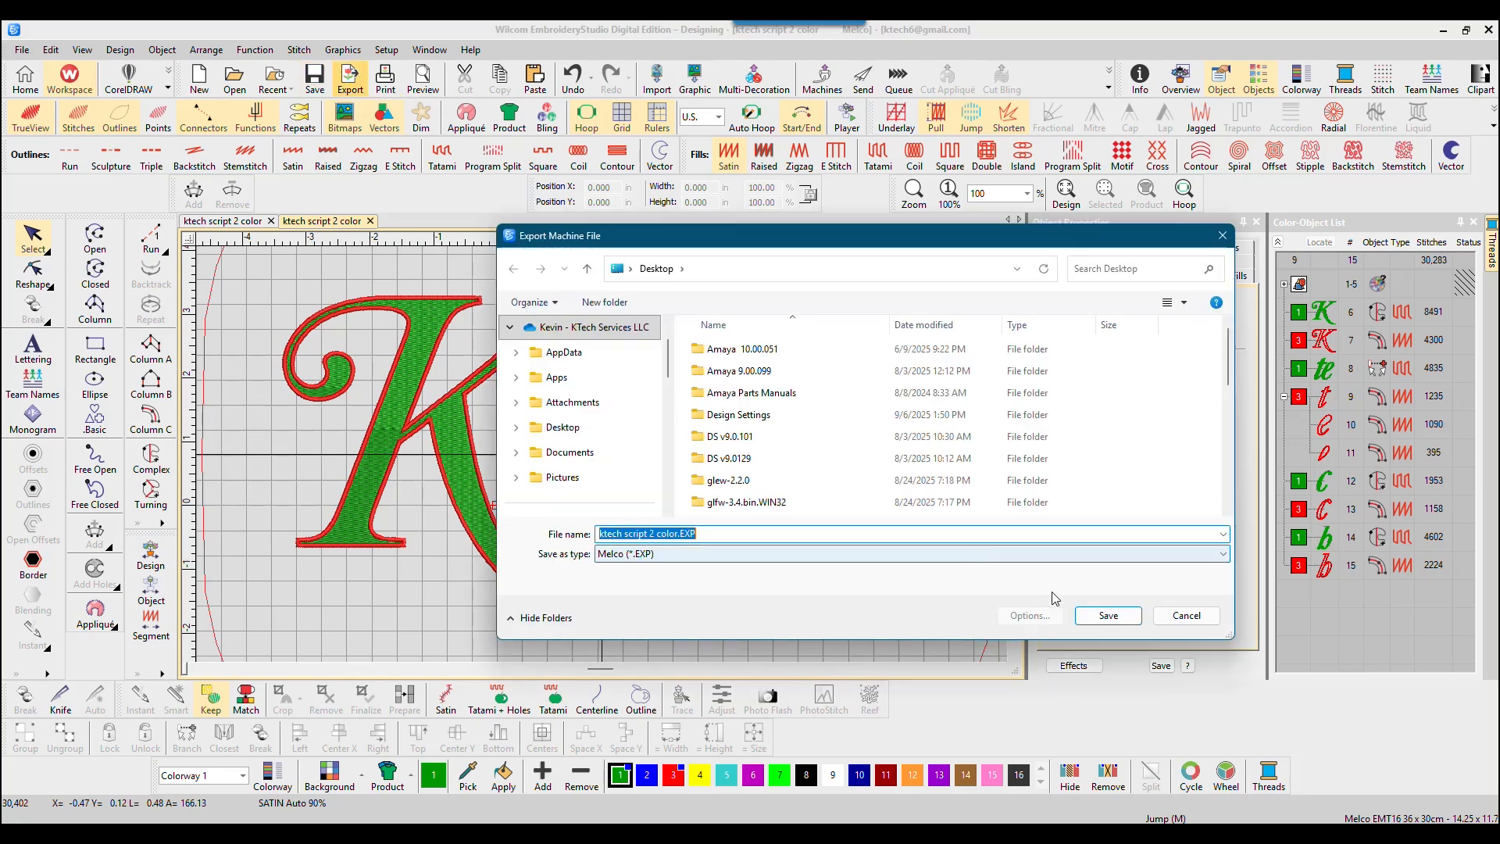
pyautogui.click(1185, 614)
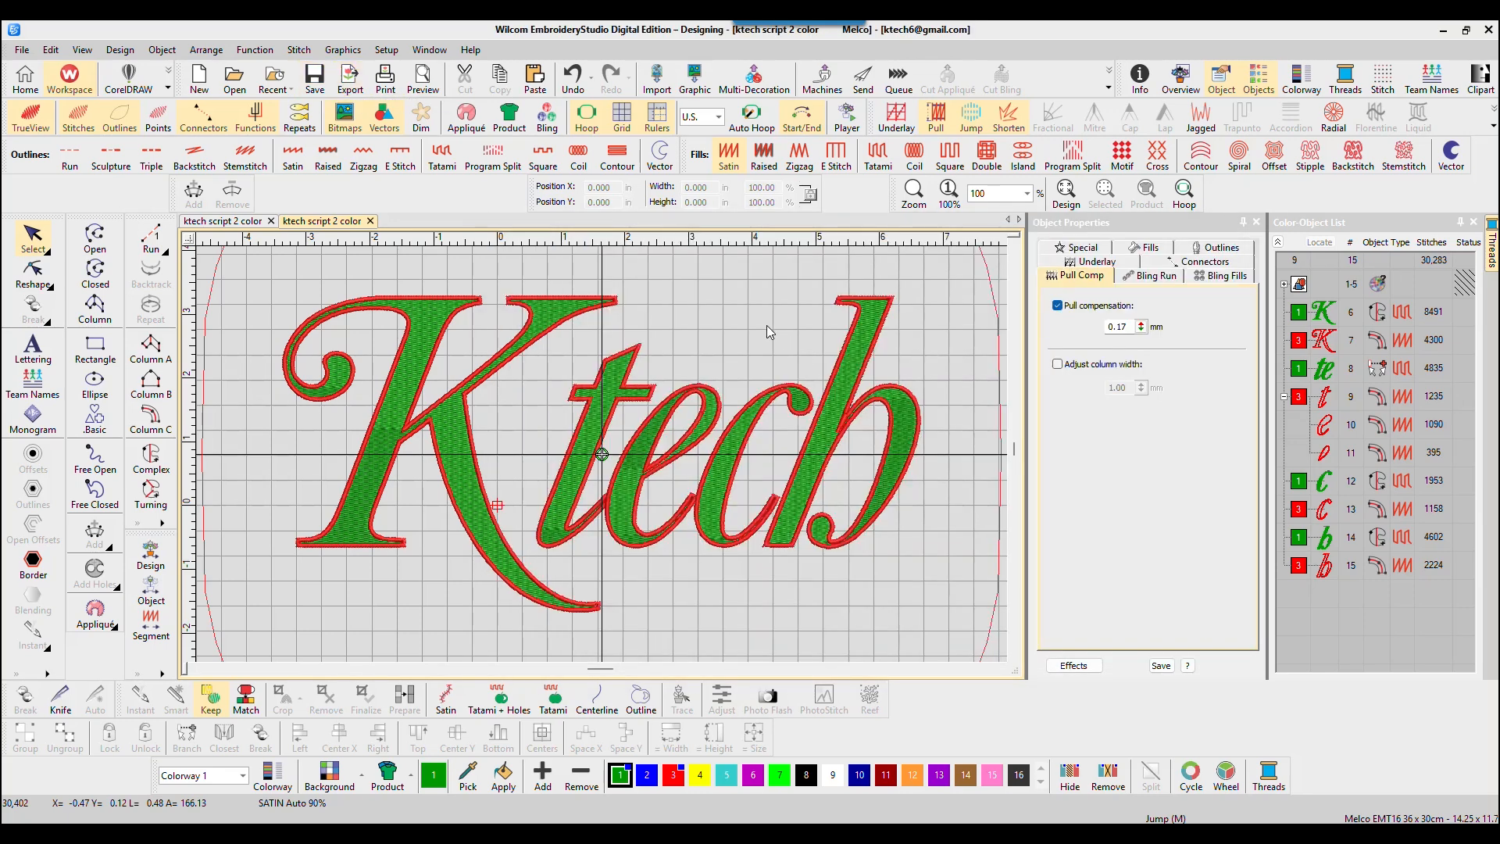